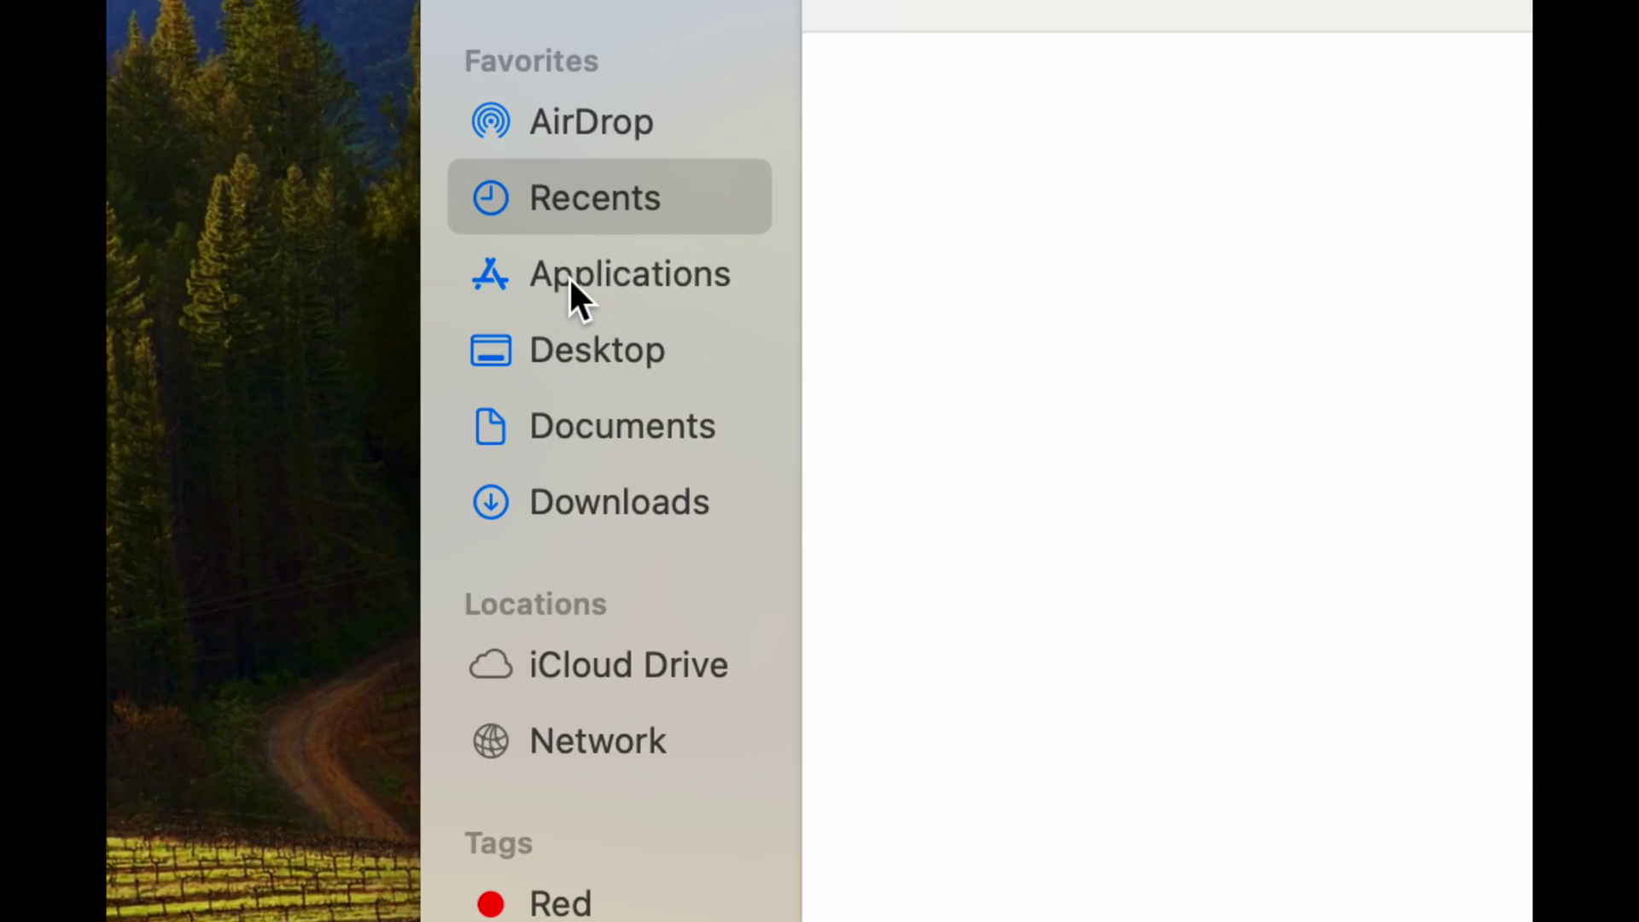
# Show the Applications folder in Finder, then enlarge the window and reposition it on the desktop so all applications fit
pyautogui.click(569, 275)
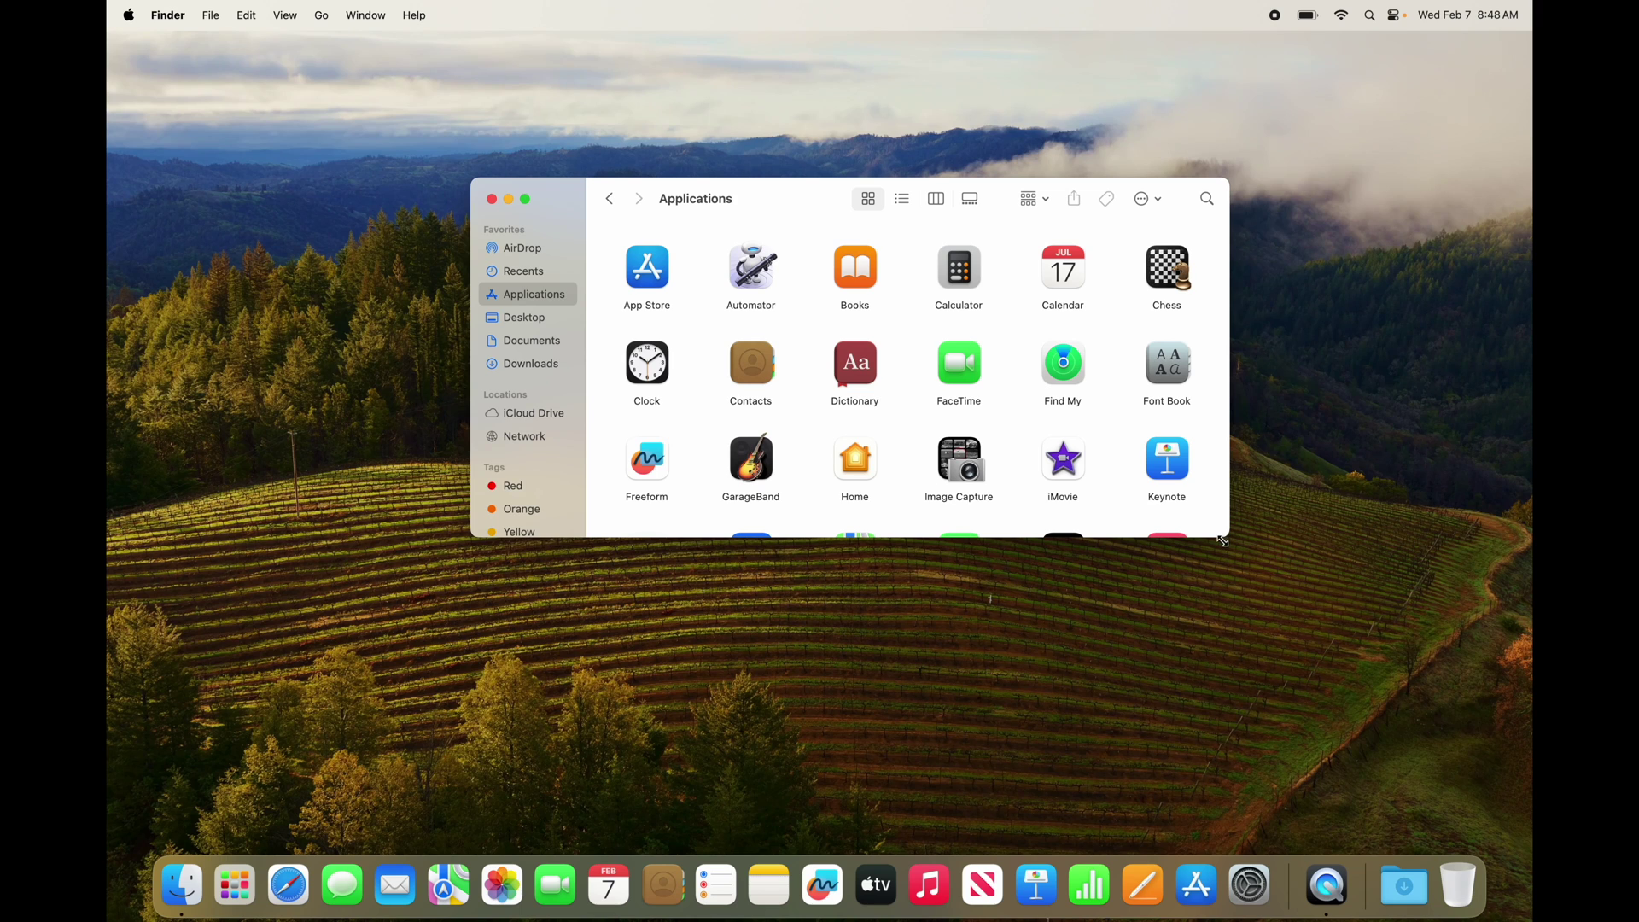
pyautogui.moveTo(1228, 537); pyautogui.dragTo(1529, 841)
pyautogui.moveTo(811, 198); pyautogui.dragTo(619, 122)
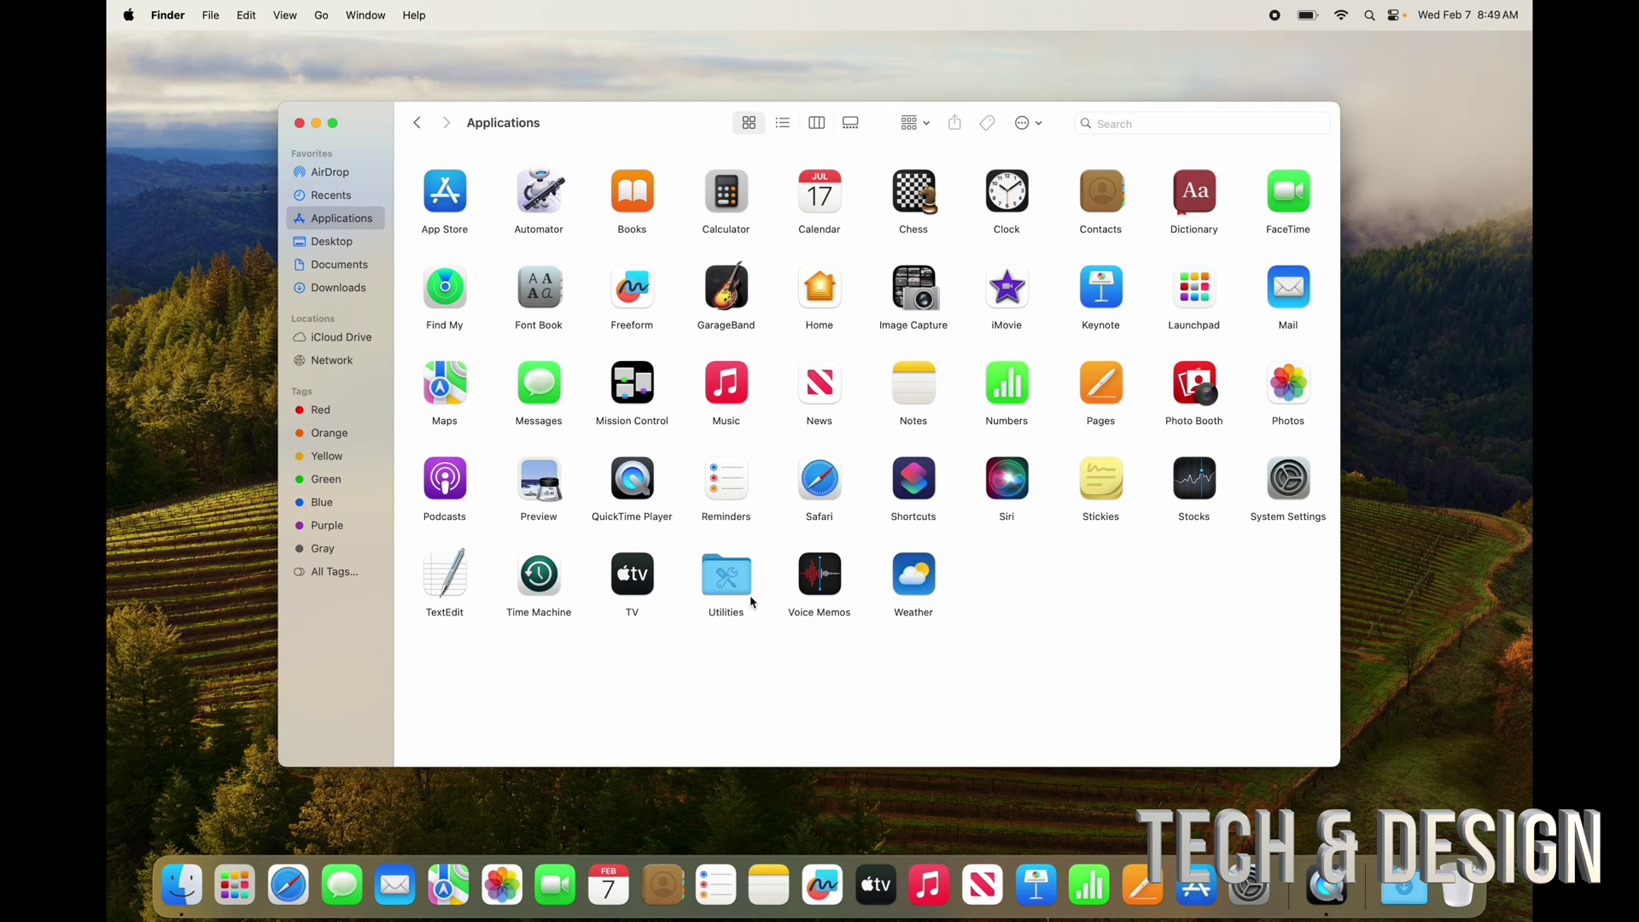
# Look through the Utilities folder, return to Applications, and close the Finder window
pyautogui.doubleClick(727, 587)
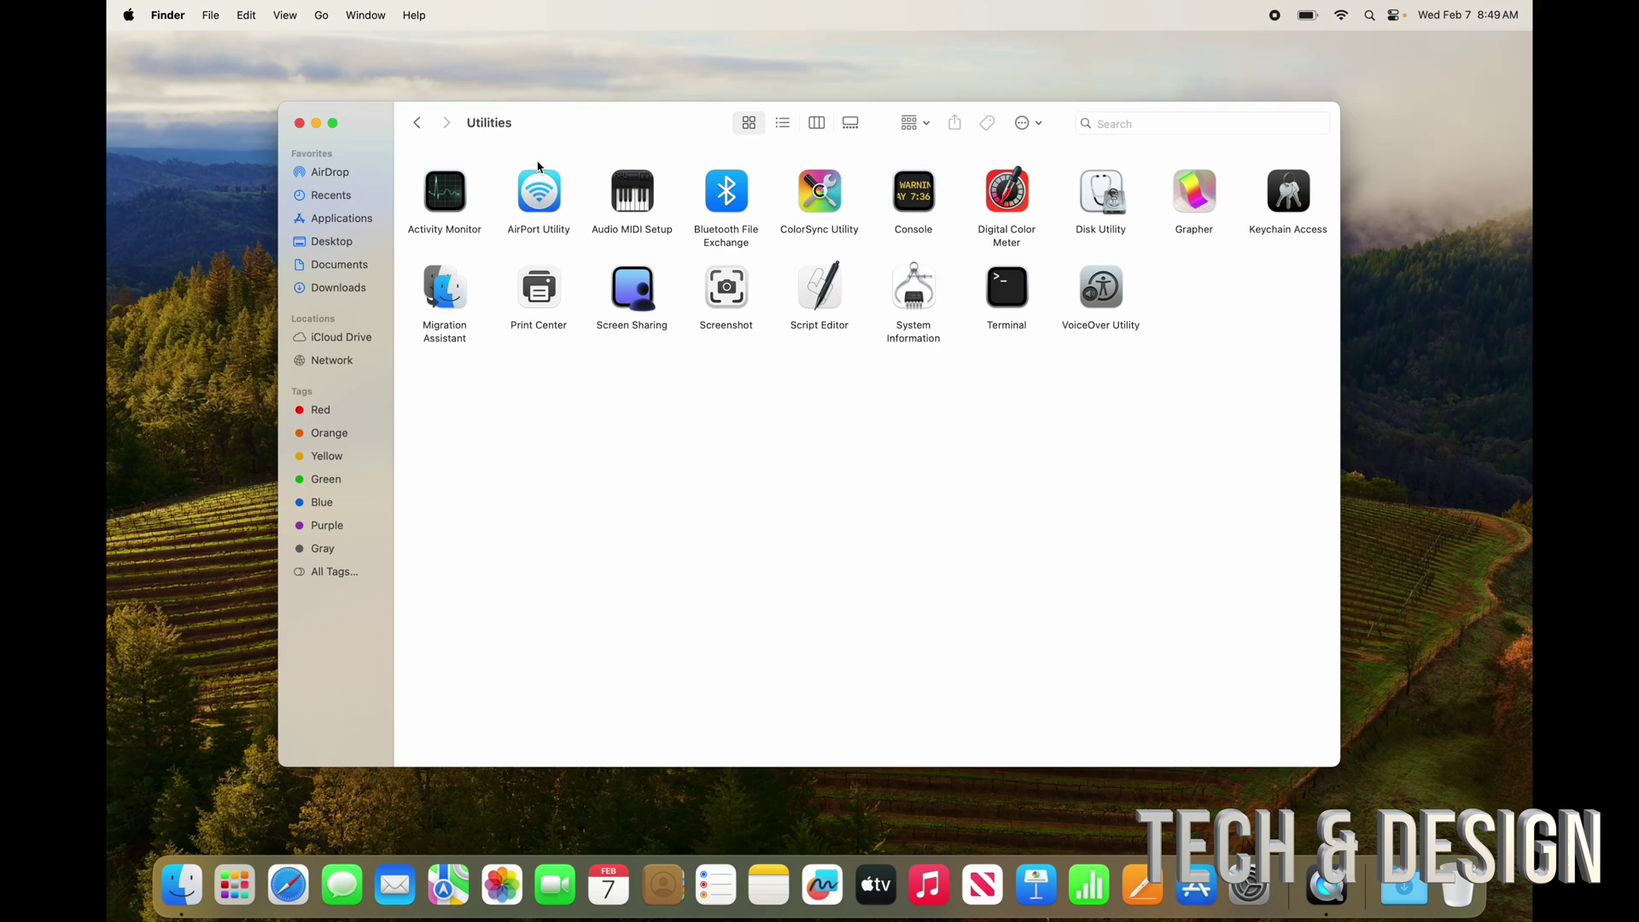
pyautogui.click(418, 122)
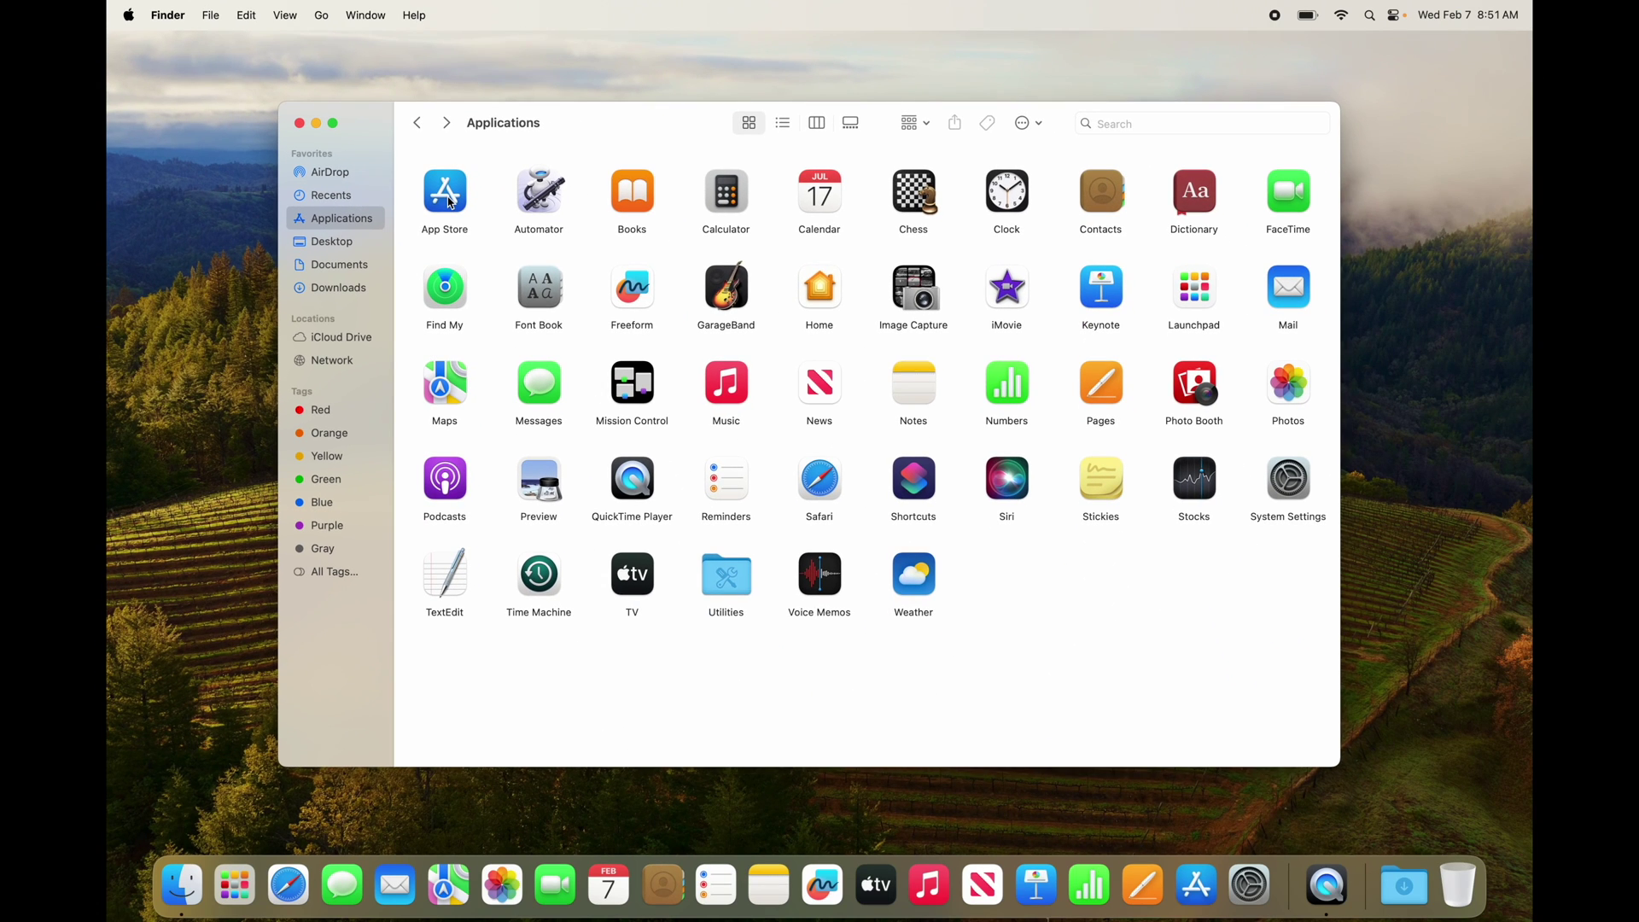
pyautogui.click(300, 124)
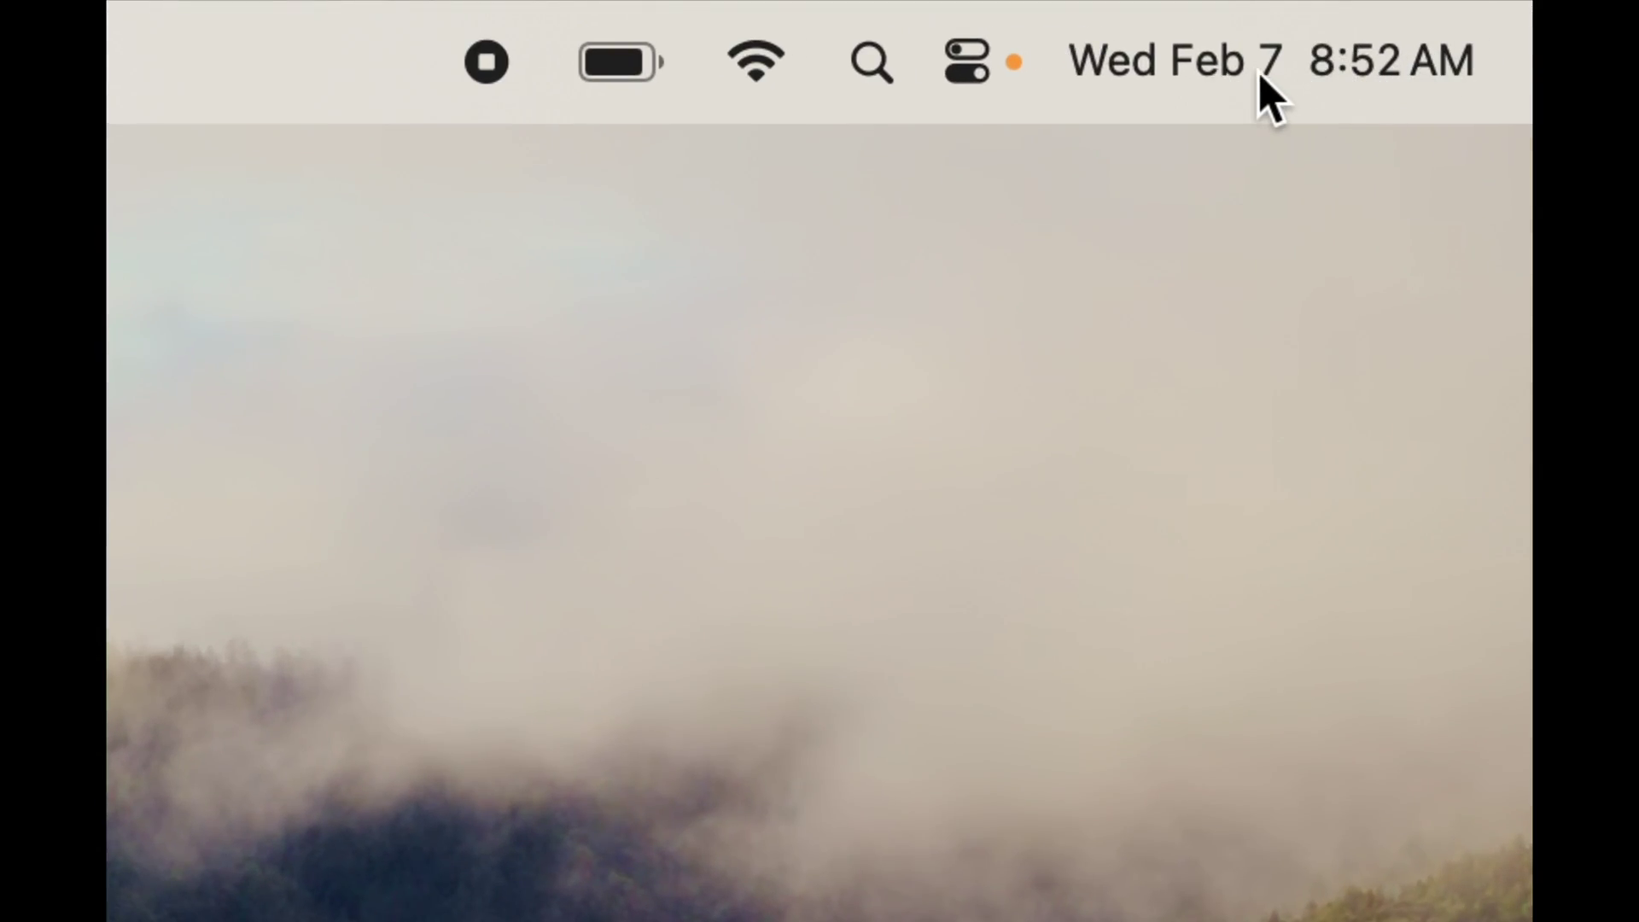
# Open Notification Center, dismiss the What's New card, and start editing the widgets
pyautogui.click(1260, 72)
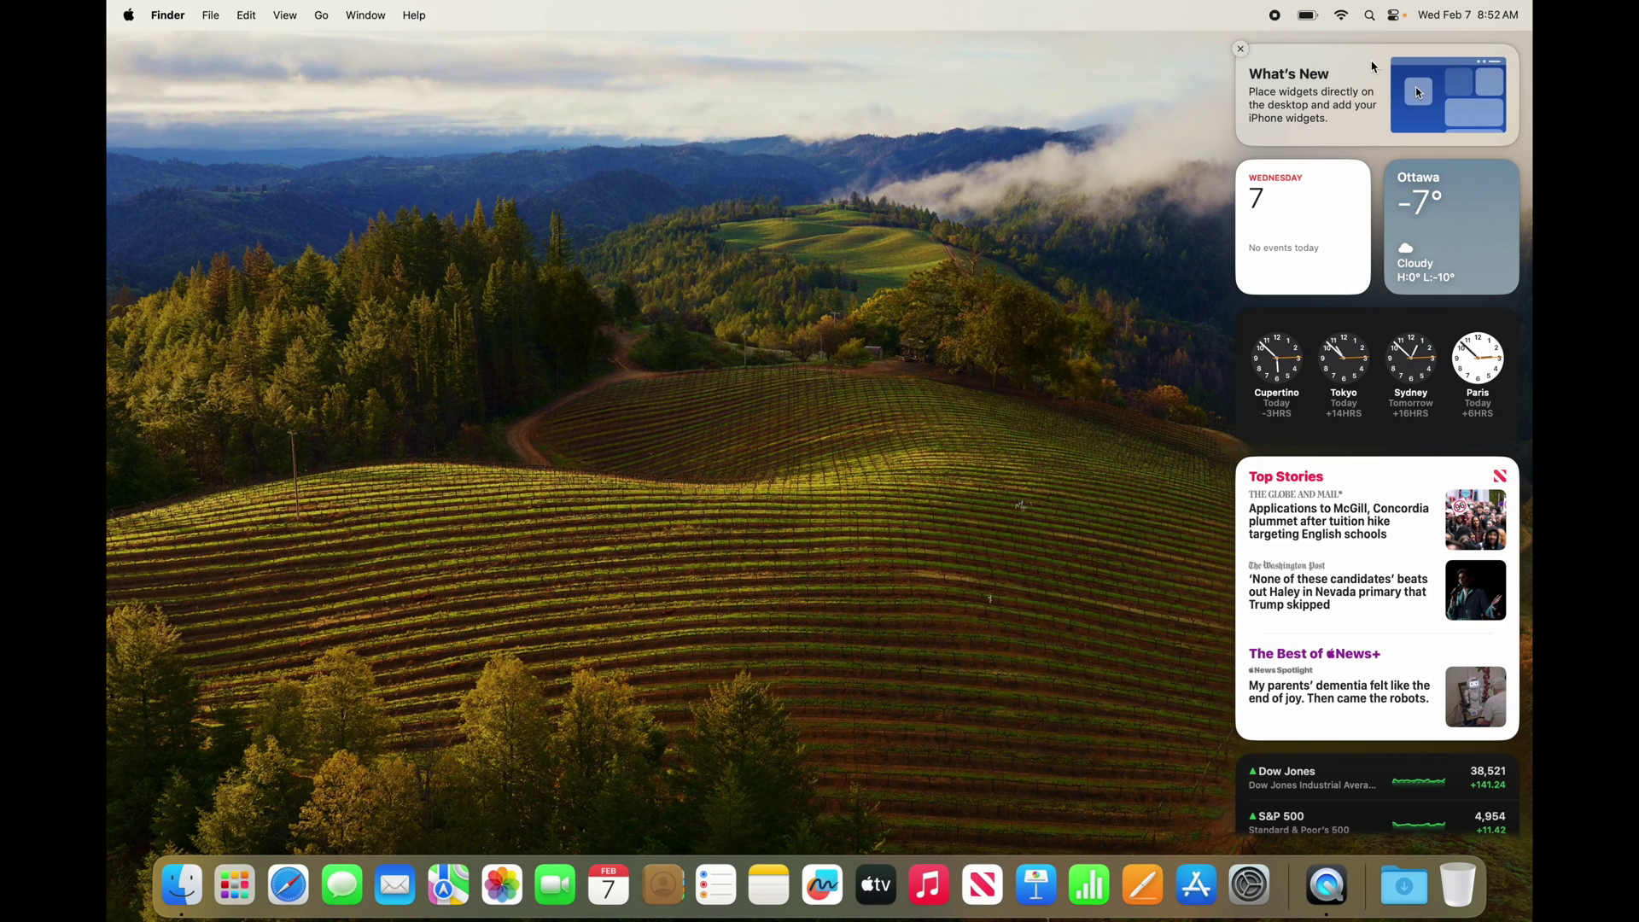
pyautogui.click(1242, 51)
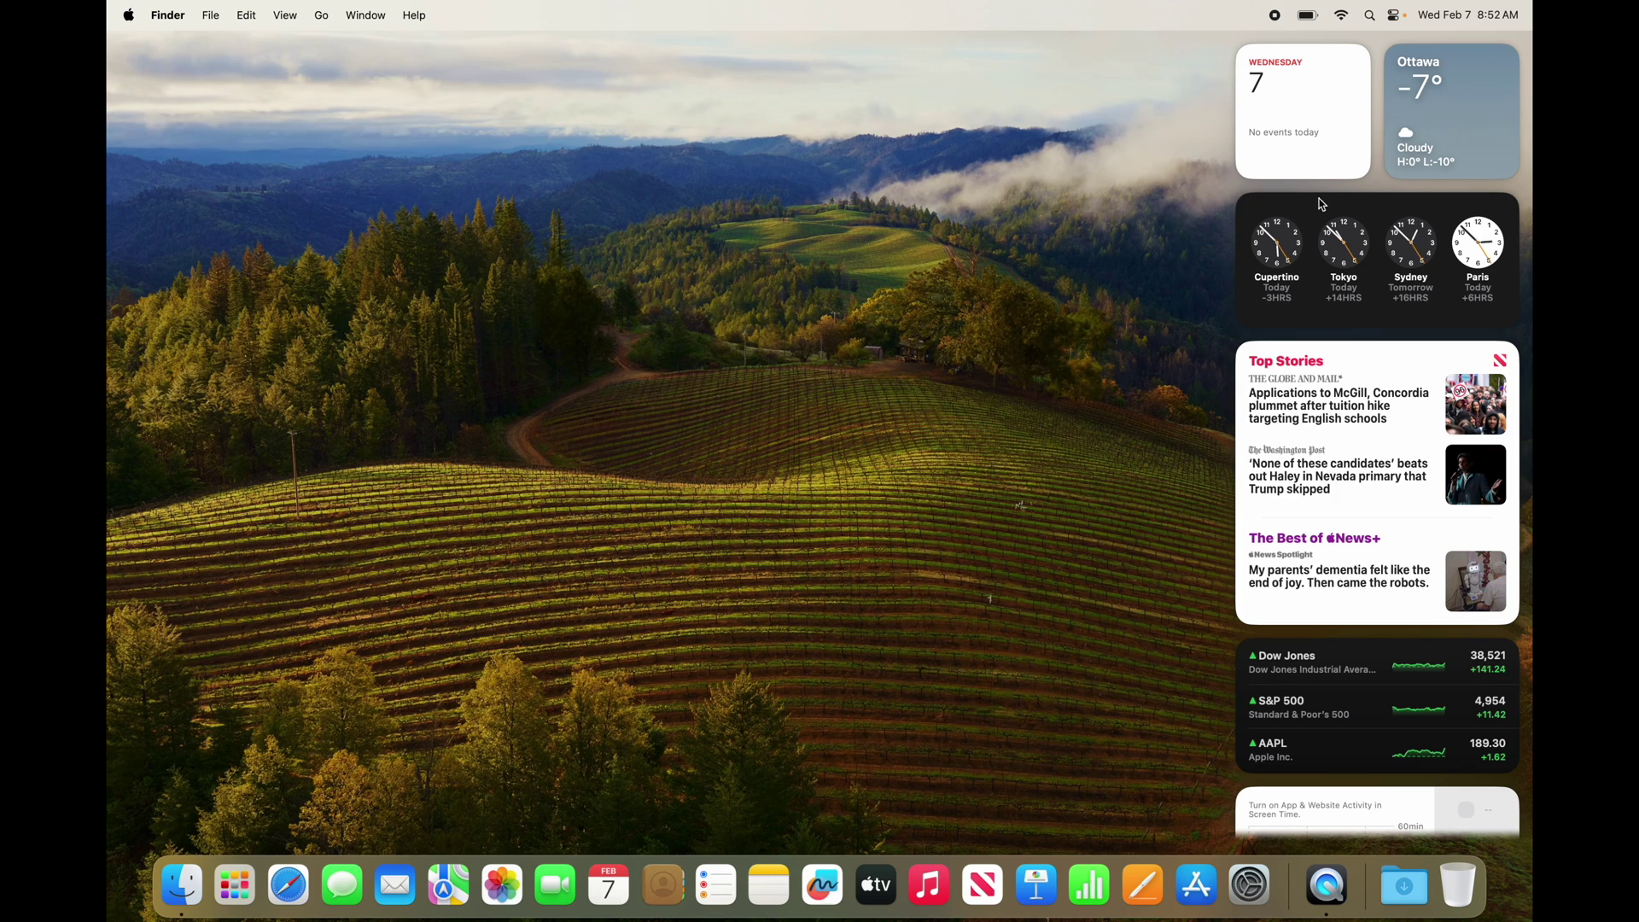
pyautogui.scroll(-3, 1375, 450)
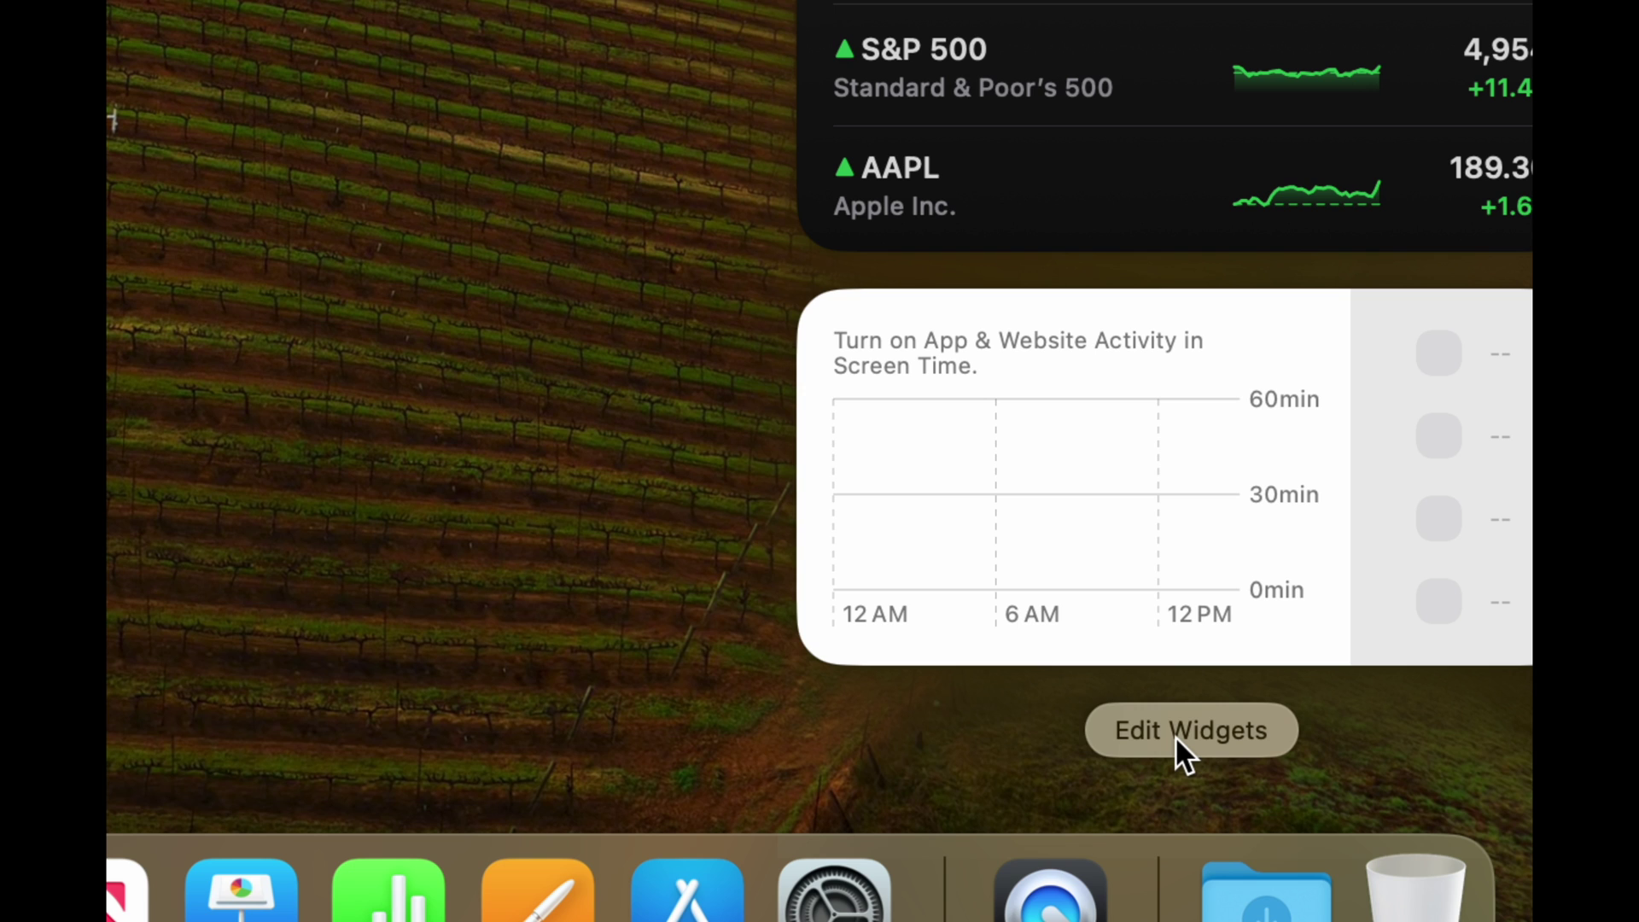
pyautogui.click(1176, 735)
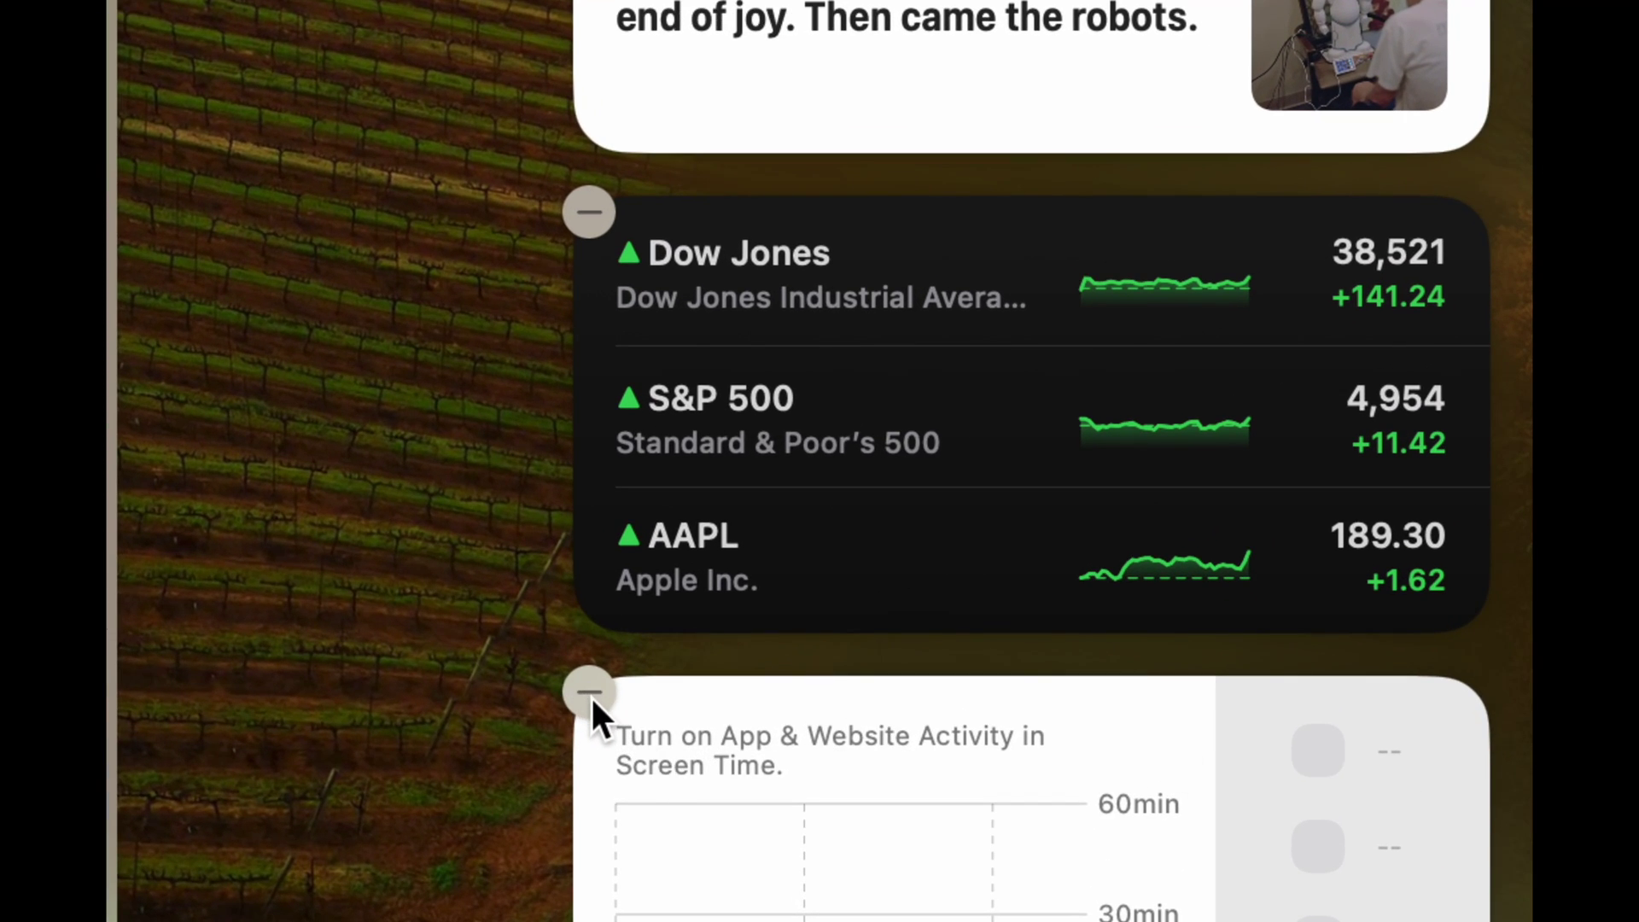
# Remove the Screen Time, Stocks, News, World Clock, Calendar and Weather widgets from Notification Center
pyautogui.click(591, 693)
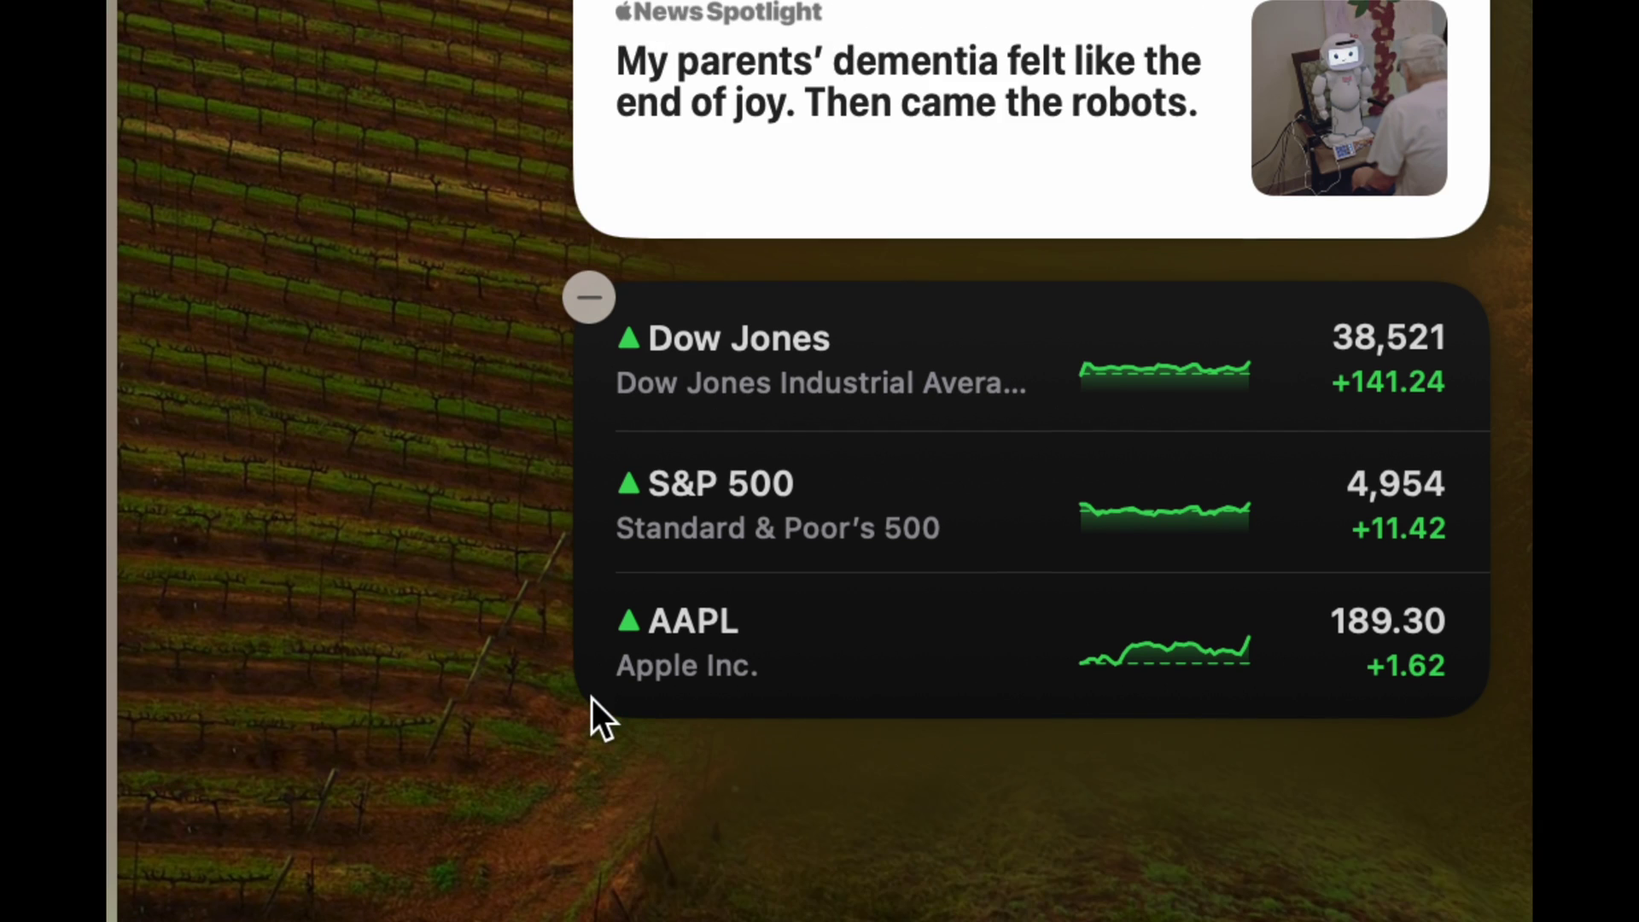
pyautogui.click(597, 295)
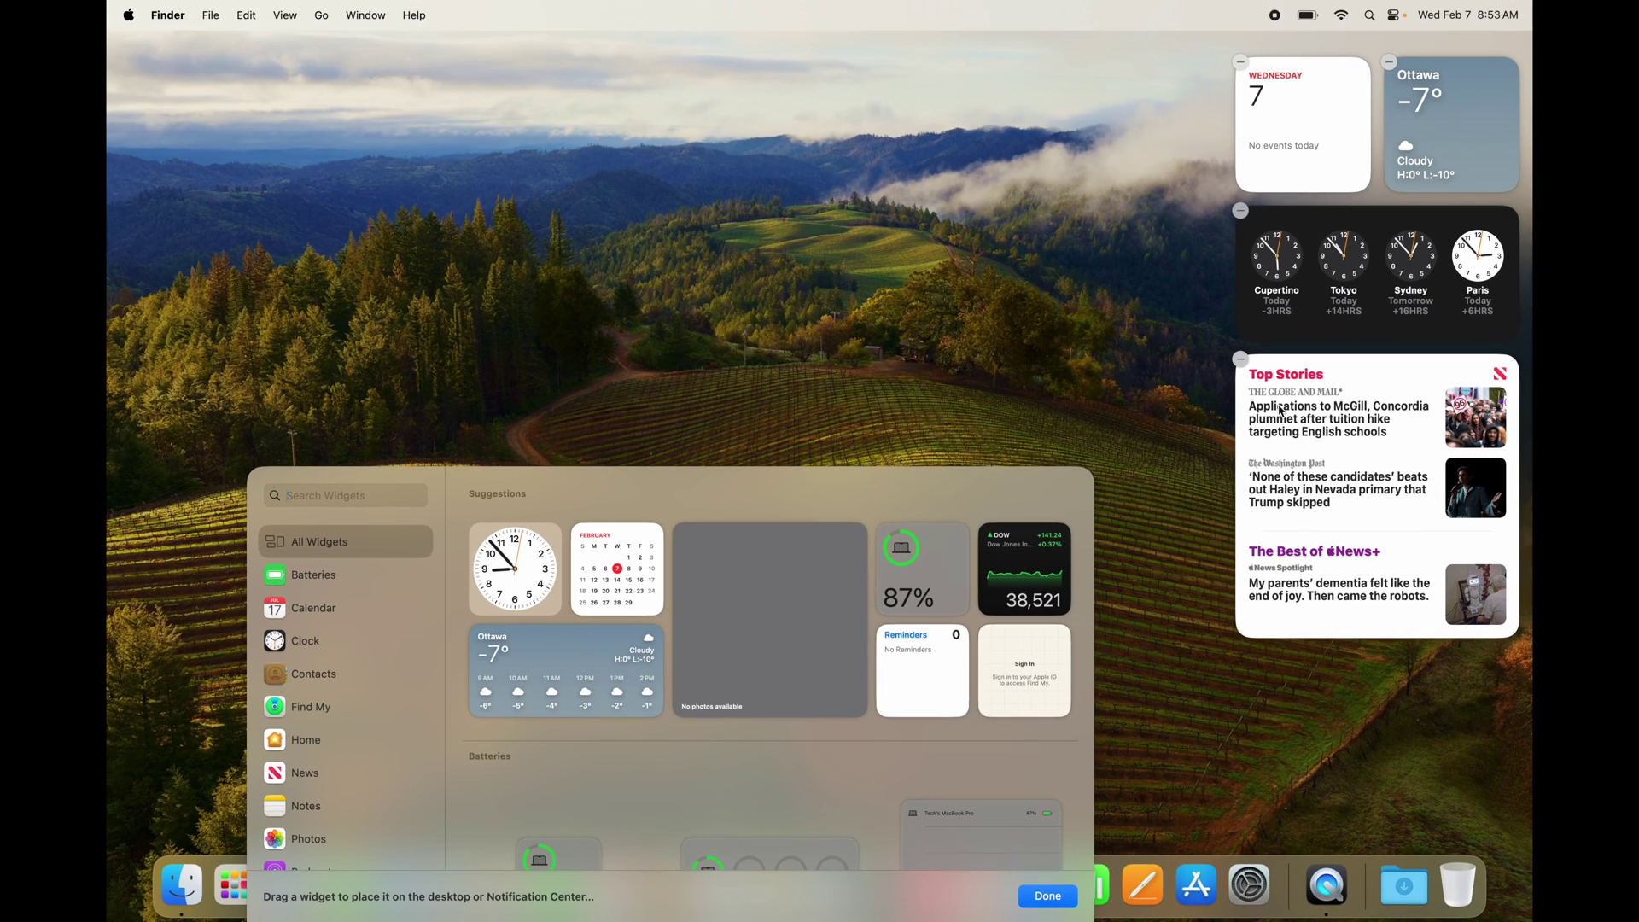
pyautogui.click(1240, 359)
pyautogui.click(1240, 210)
pyautogui.click(1242, 63)
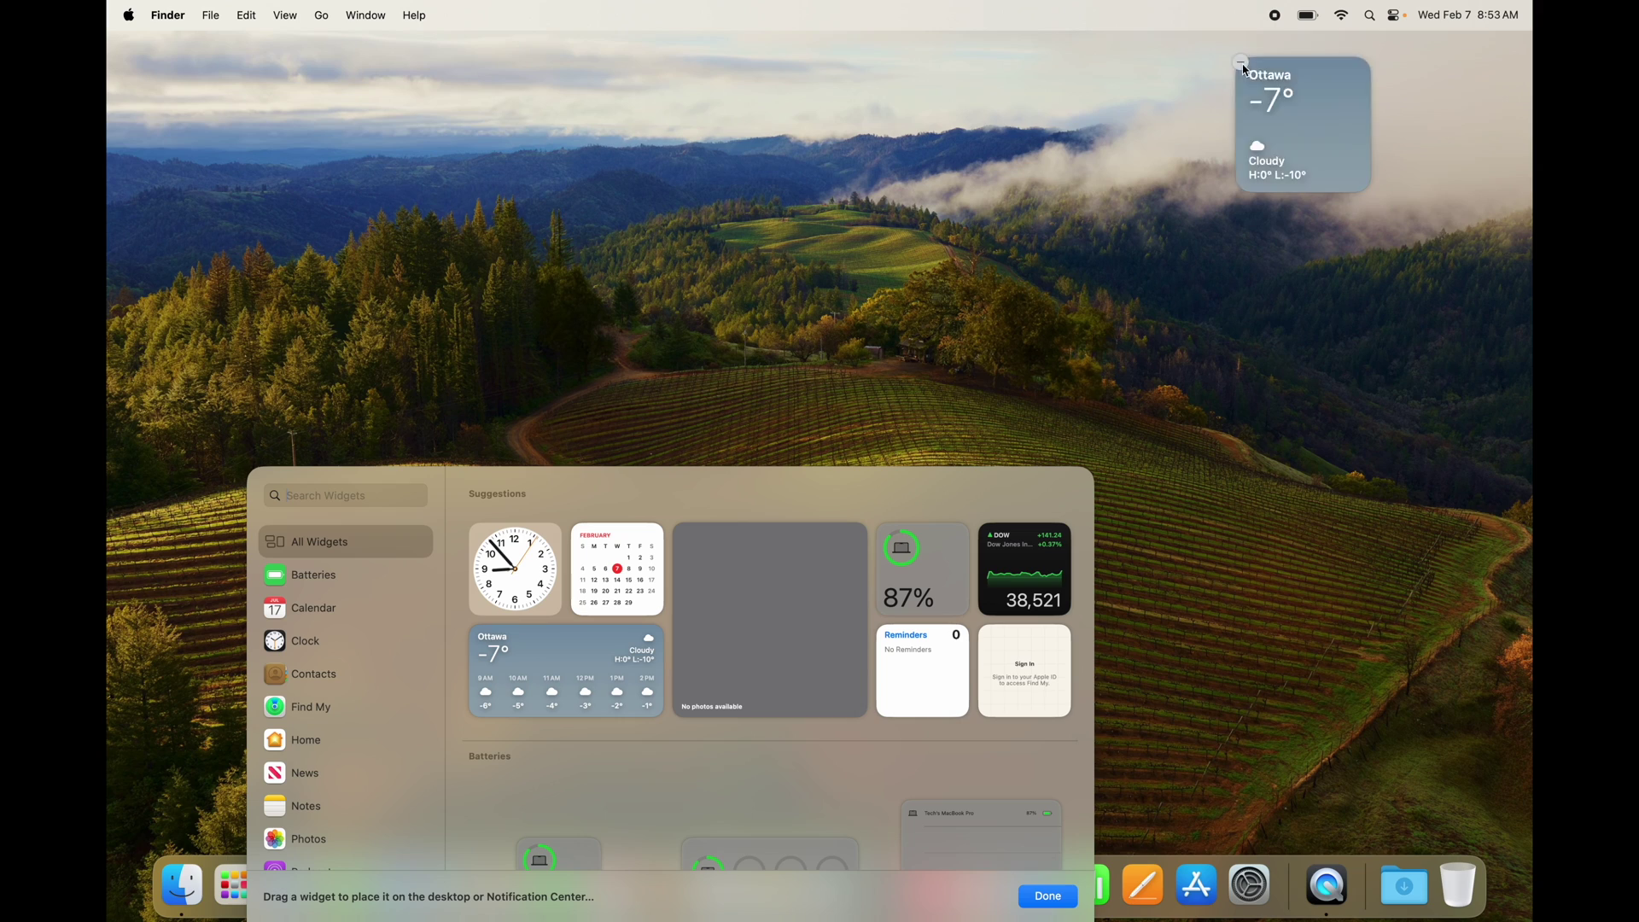
pyautogui.click(1242, 64)
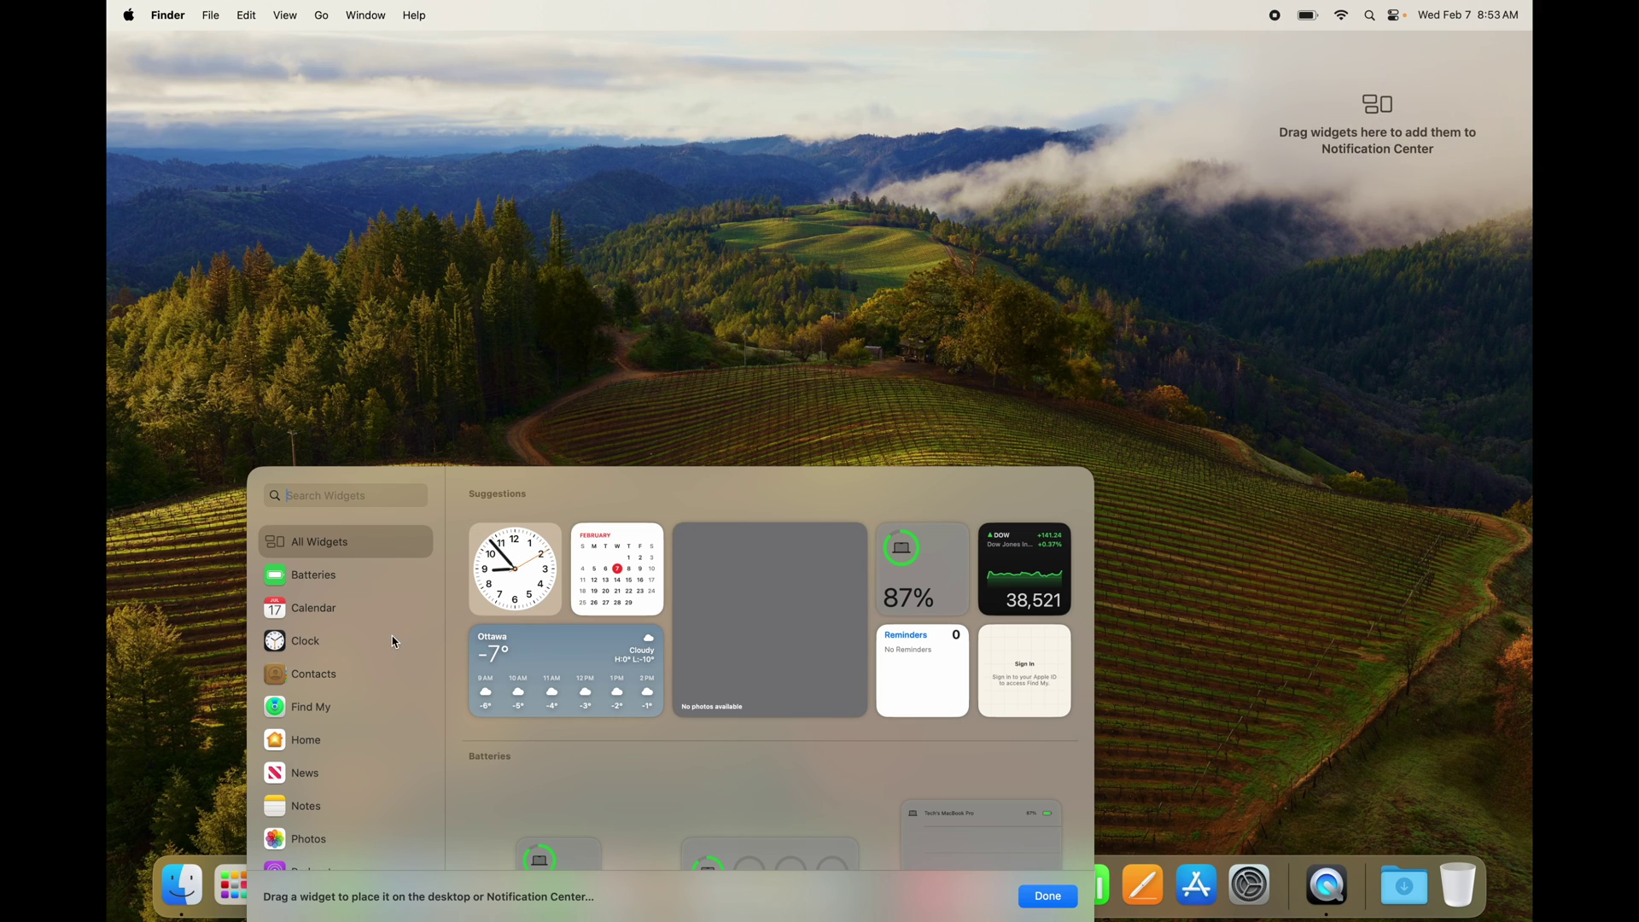
# Add the small square and the large square Podcasts Up Next widgets to Notification Center
pyautogui.scroll(-4, 395, 642)
pyautogui.scroll(-5, 596, 736)
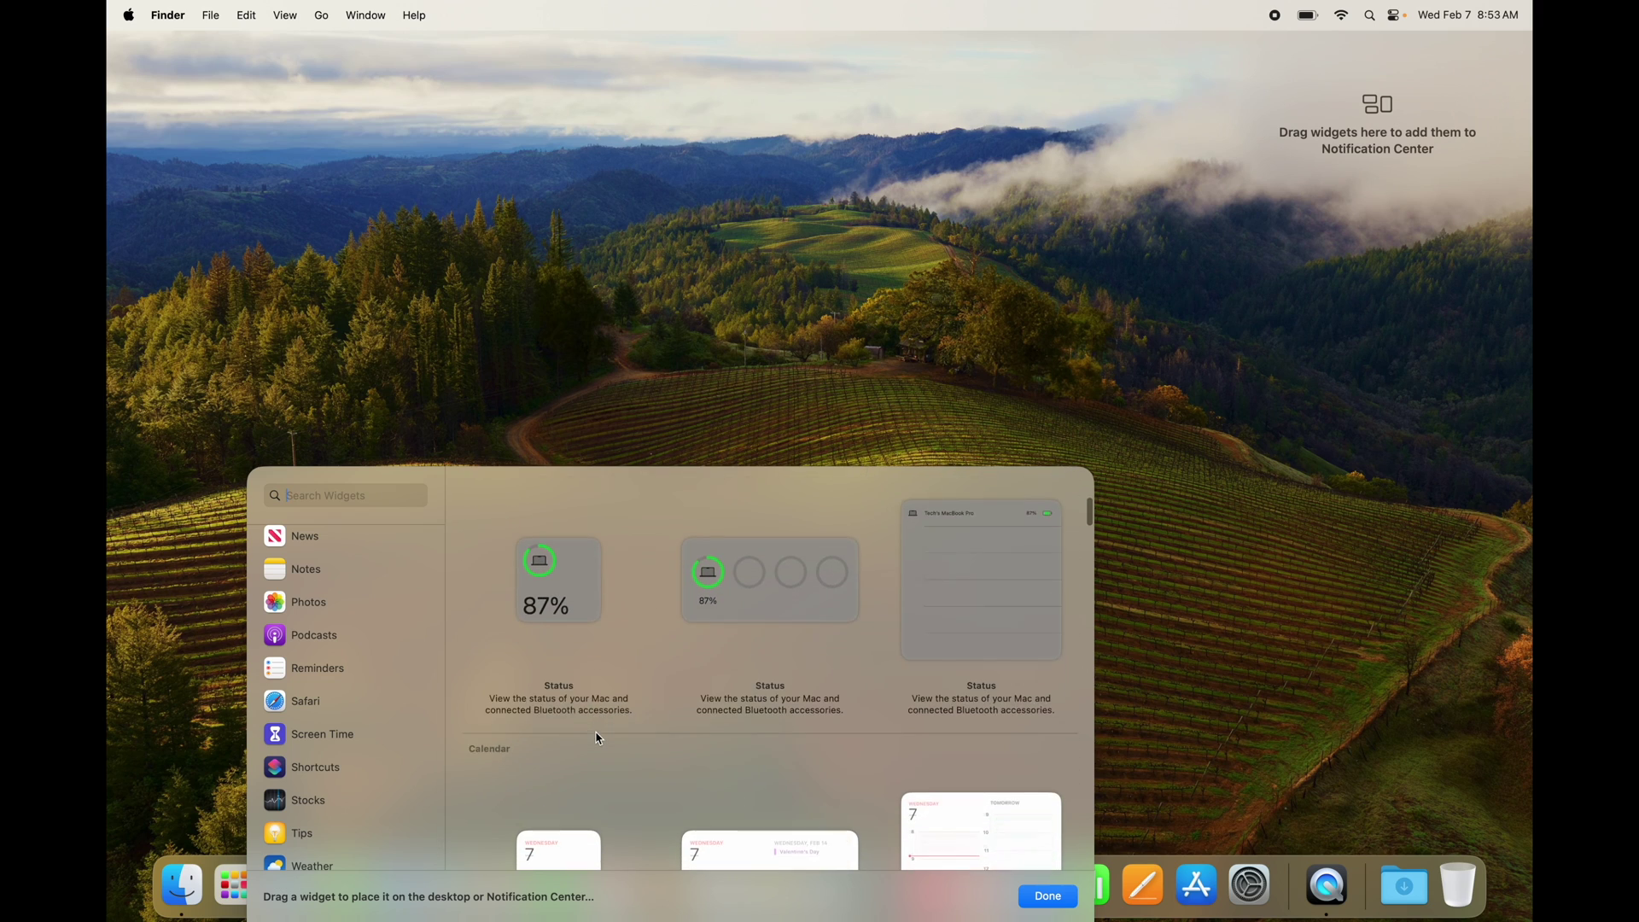
pyautogui.scroll(5, 598, 738)
pyautogui.scroll(10, 357, 704)
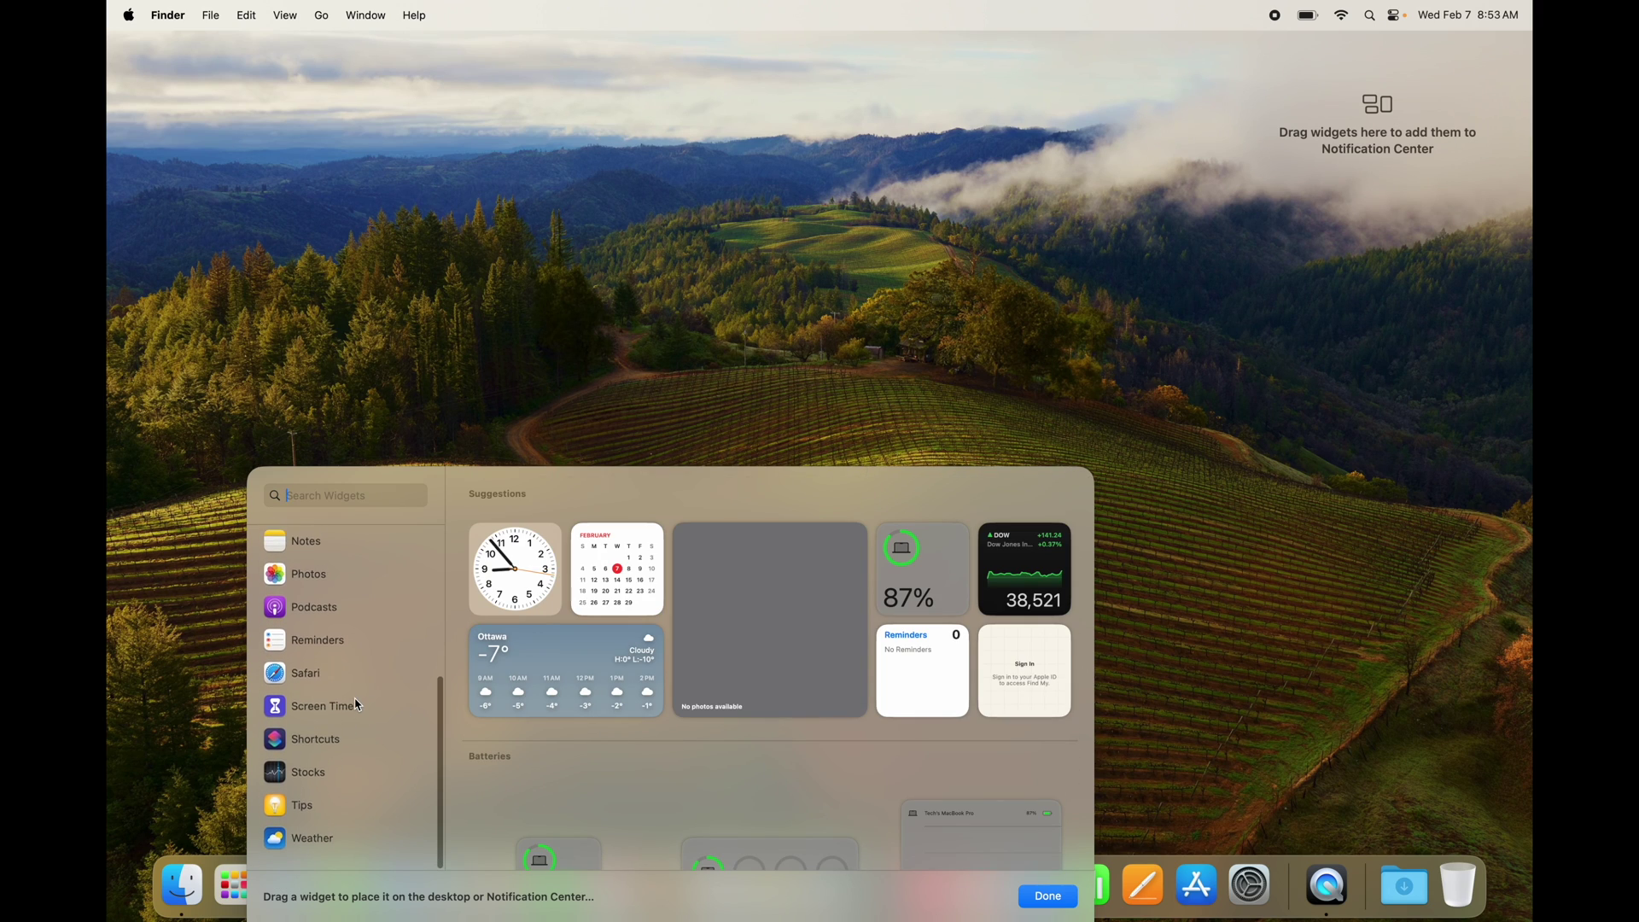
pyautogui.scroll(-8, 357, 704)
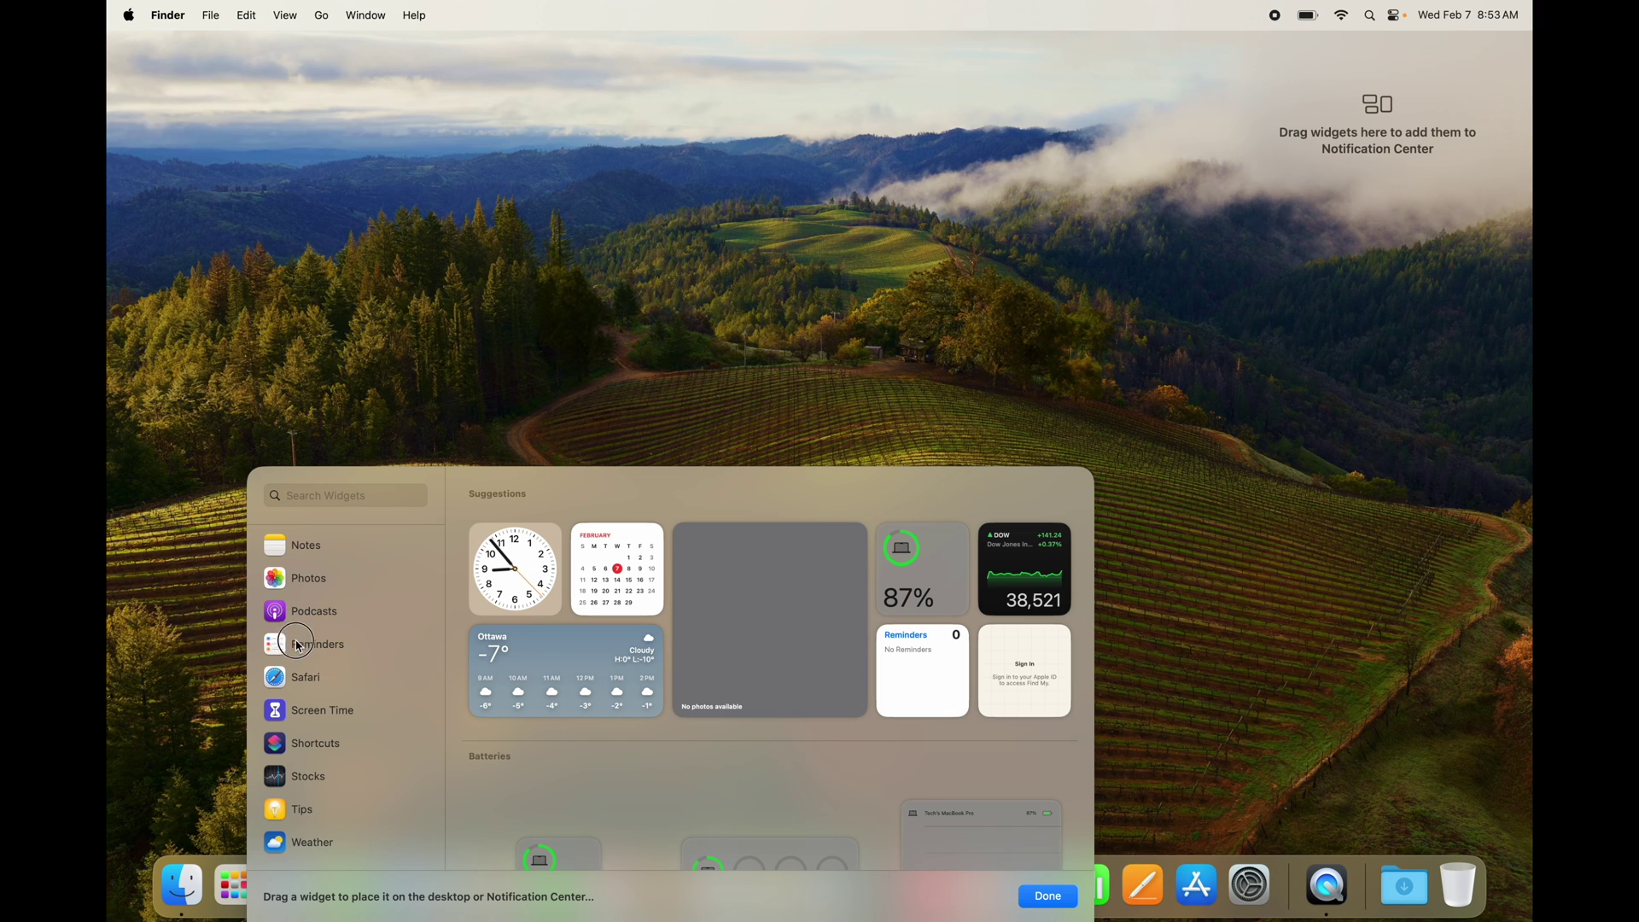
pyautogui.click(294, 624)
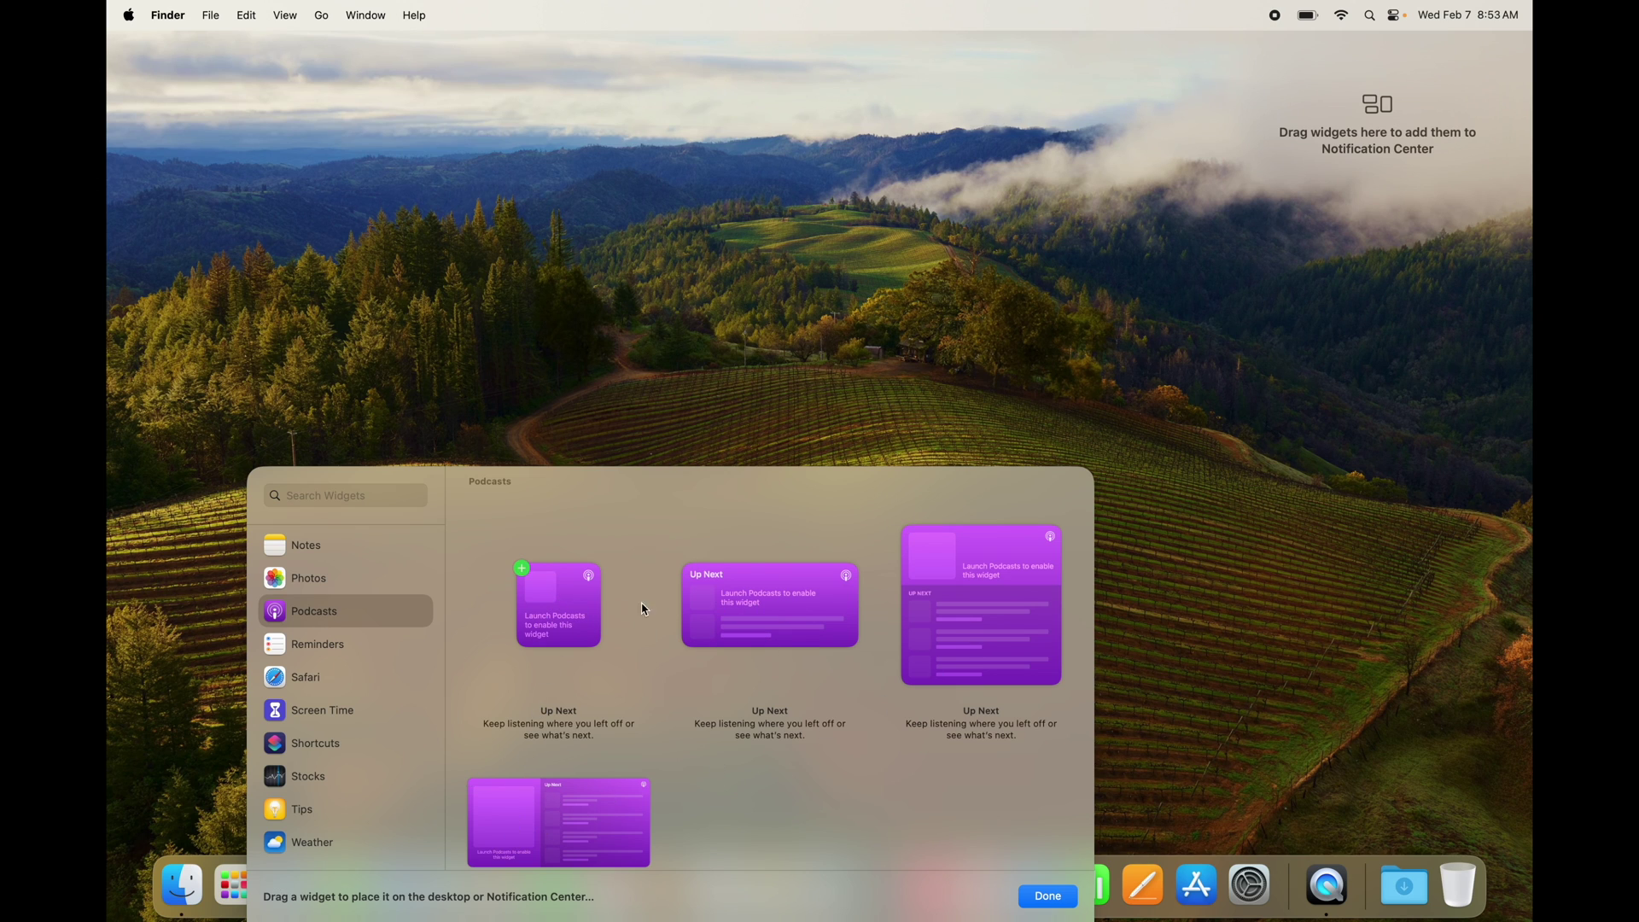
pyautogui.moveTo(561, 602); pyautogui.dragTo(1278, 198)
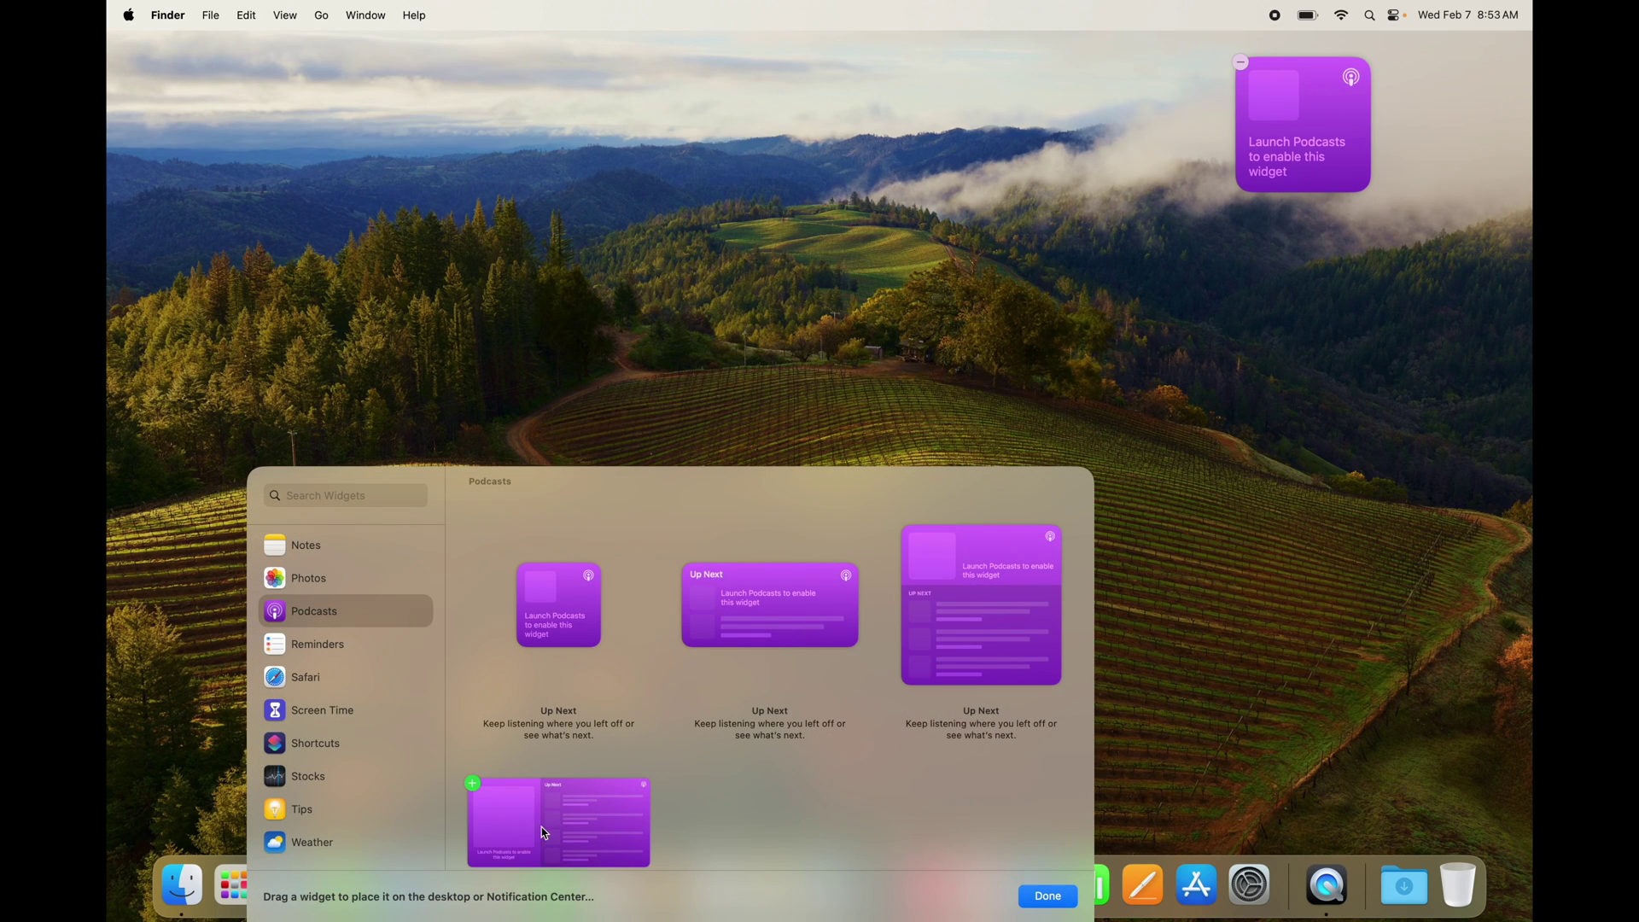
pyautogui.moveTo(950, 630); pyautogui.dragTo(1407, 268)
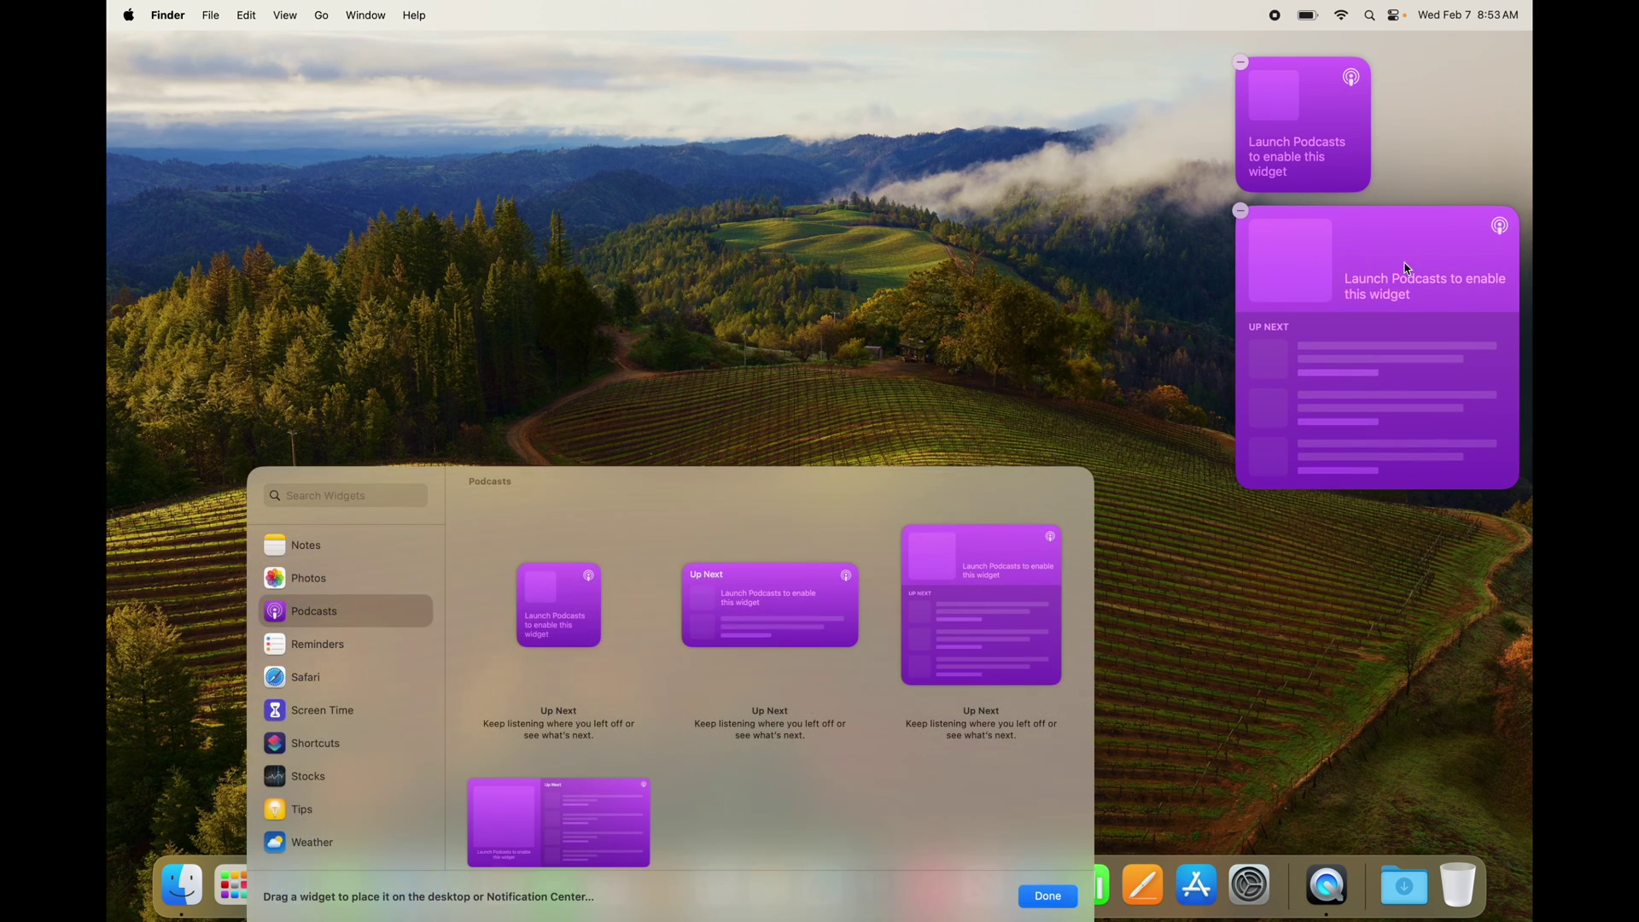
# Add the small Photos Featured widget and the medium Reminders List widget to Notification Center
pyautogui.click(314, 581)
pyautogui.click(571, 625)
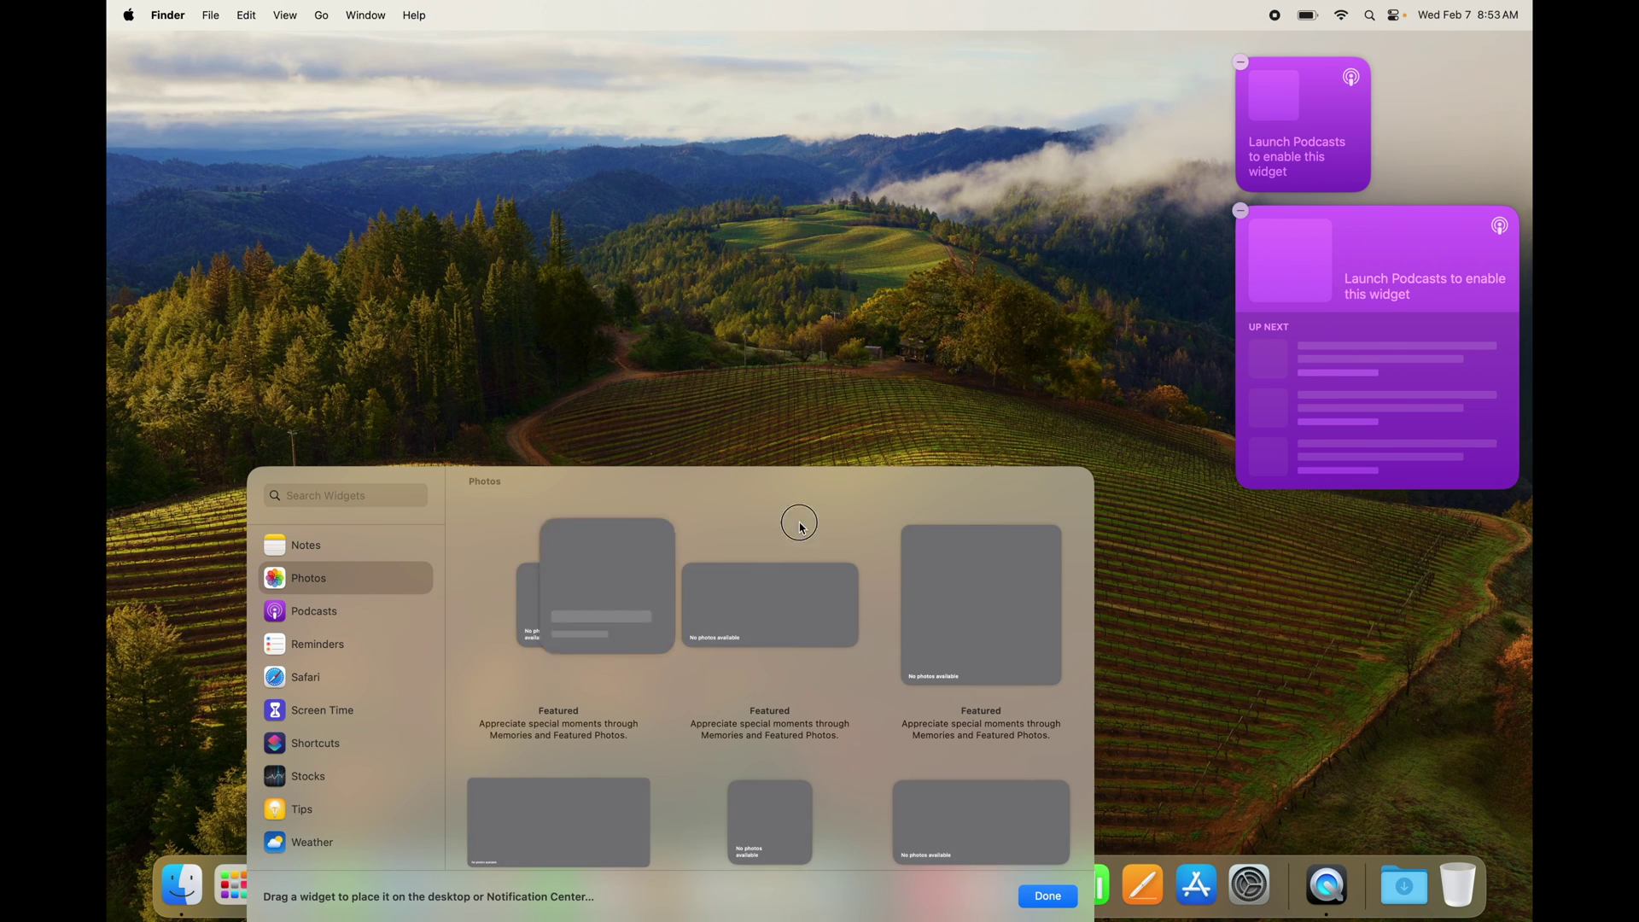
pyautogui.click(309, 647)
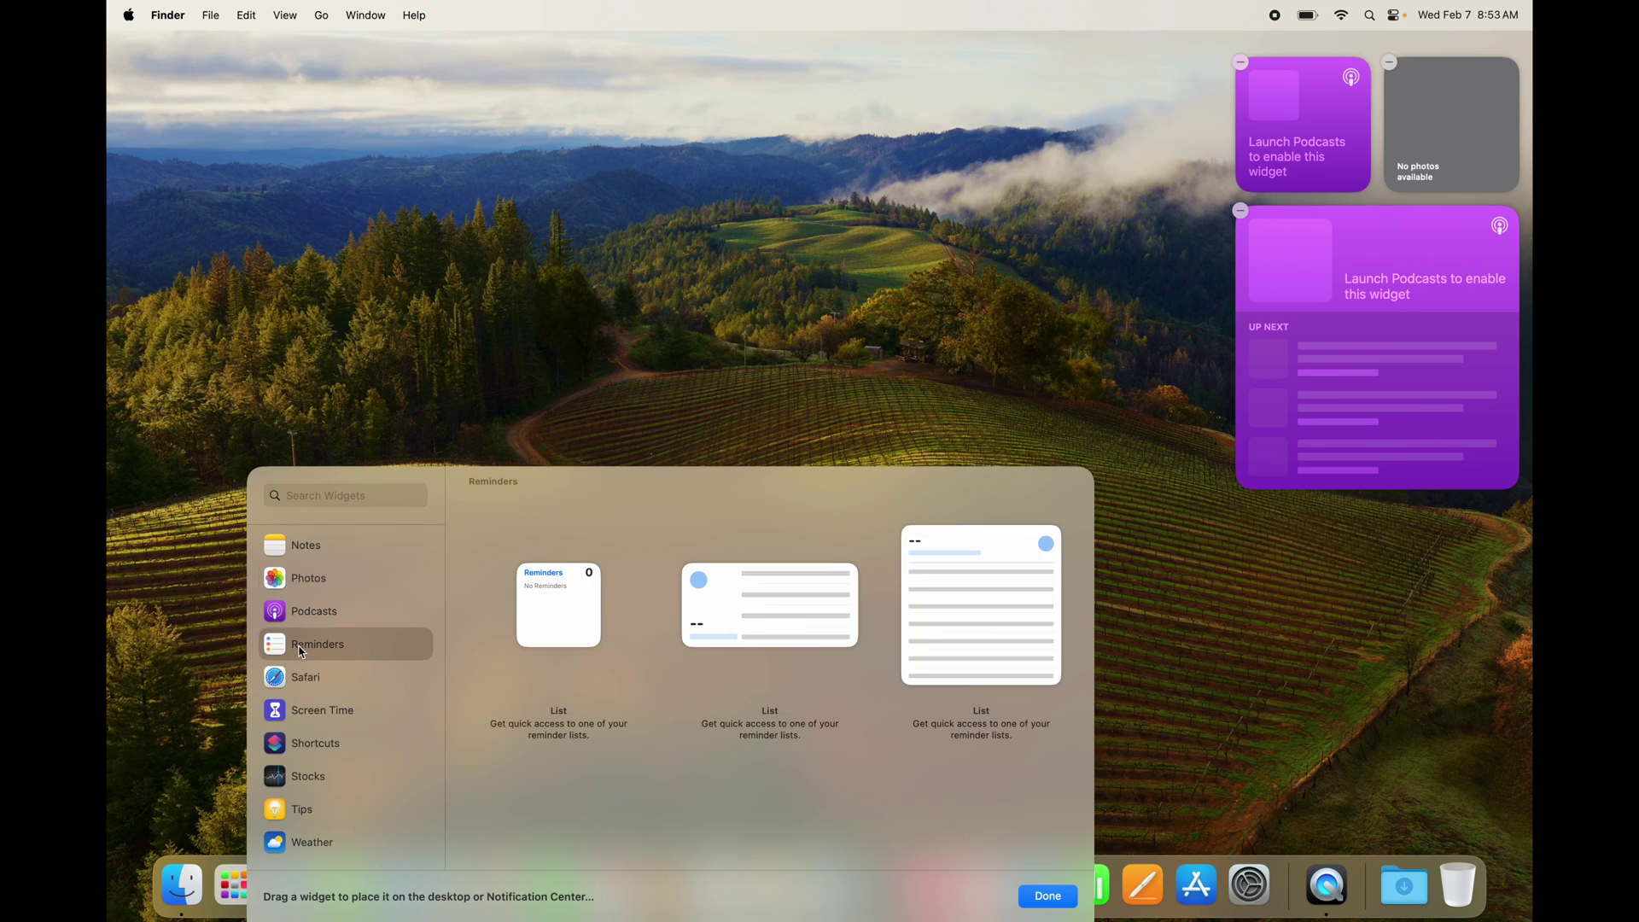
pyautogui.click(755, 620)
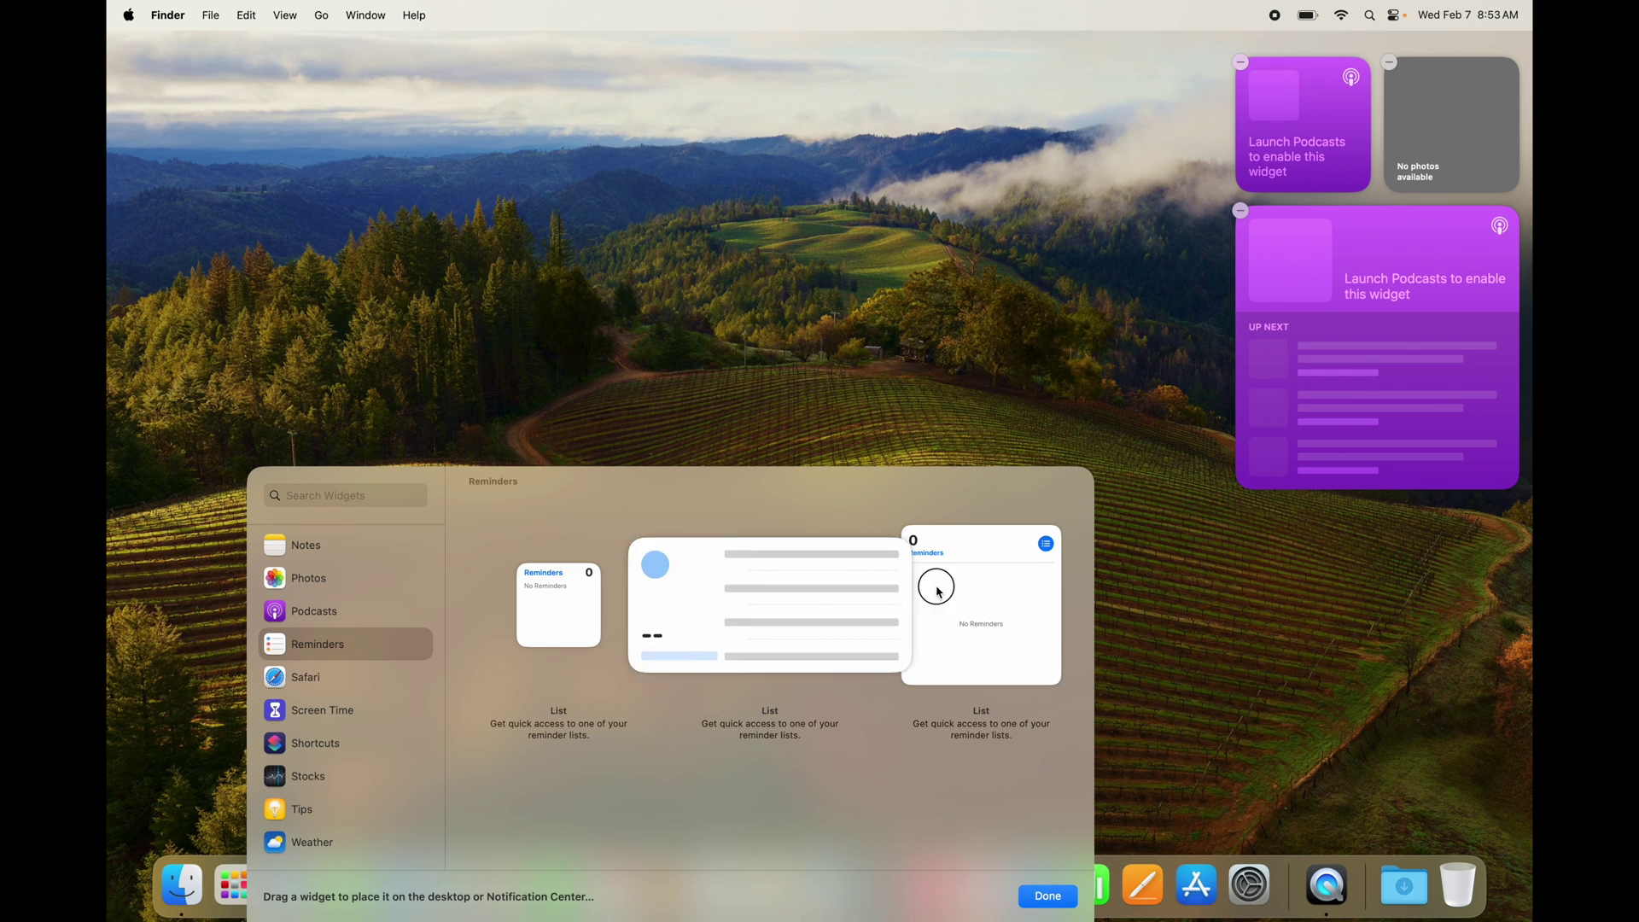
# Add the medium Weather Forecast widget and the medium Batteries Status widget below the Reminders widget
pyautogui.click(305, 838)
pyautogui.moveTo(687, 570); pyautogui.dragTo(1361, 707)
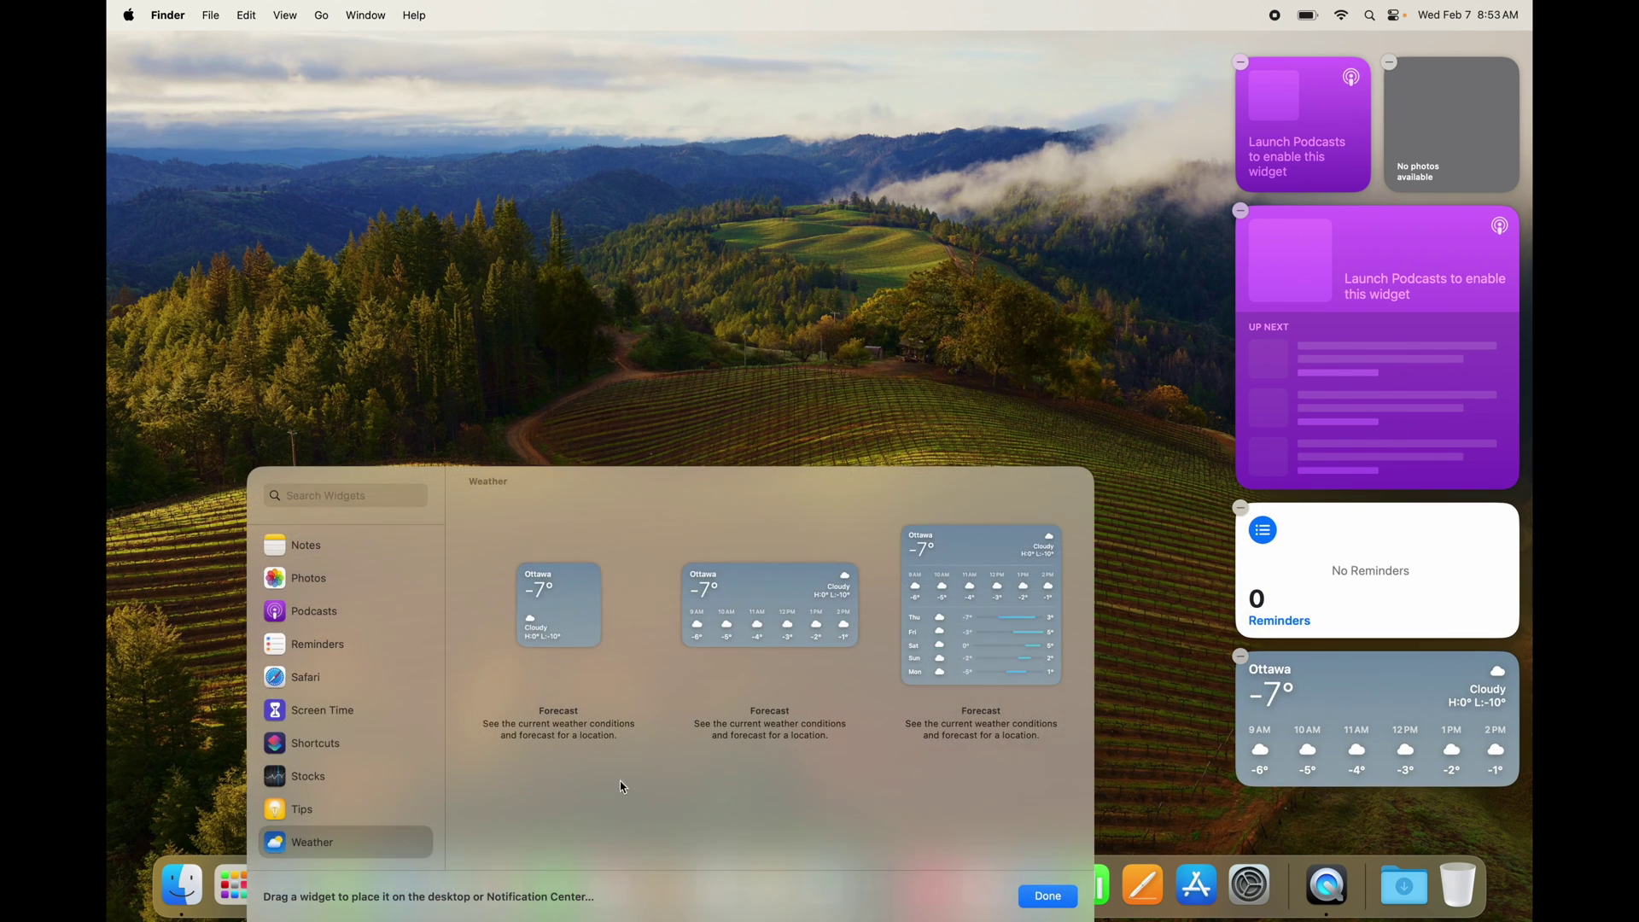
pyautogui.scroll(1, 316, 789)
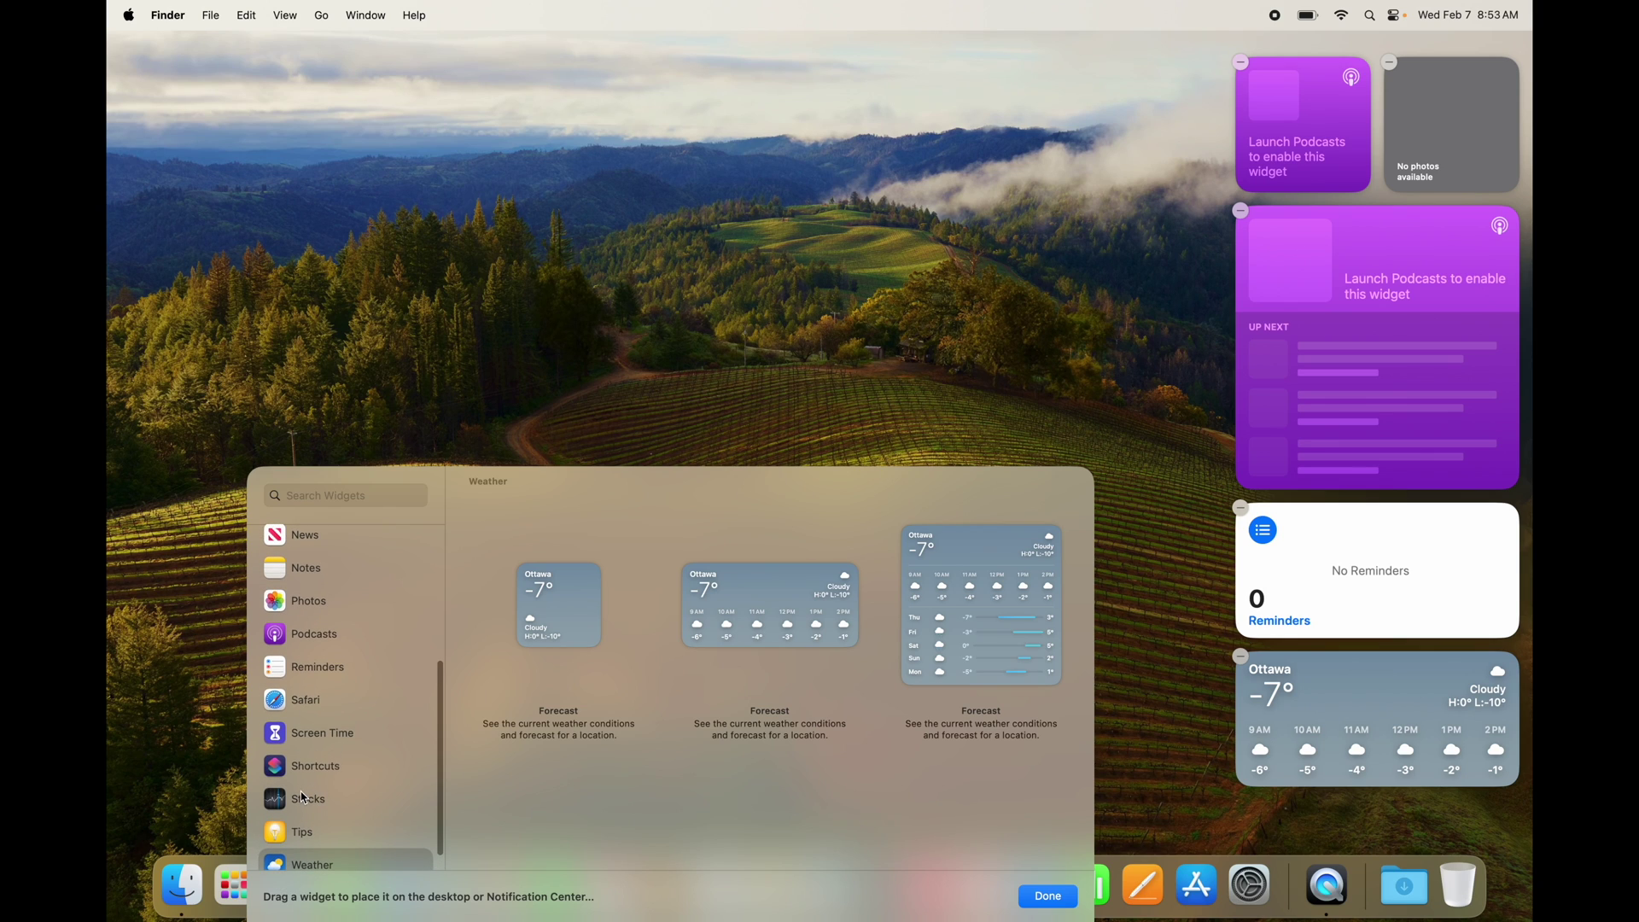
pyautogui.scroll(5, 315, 768)
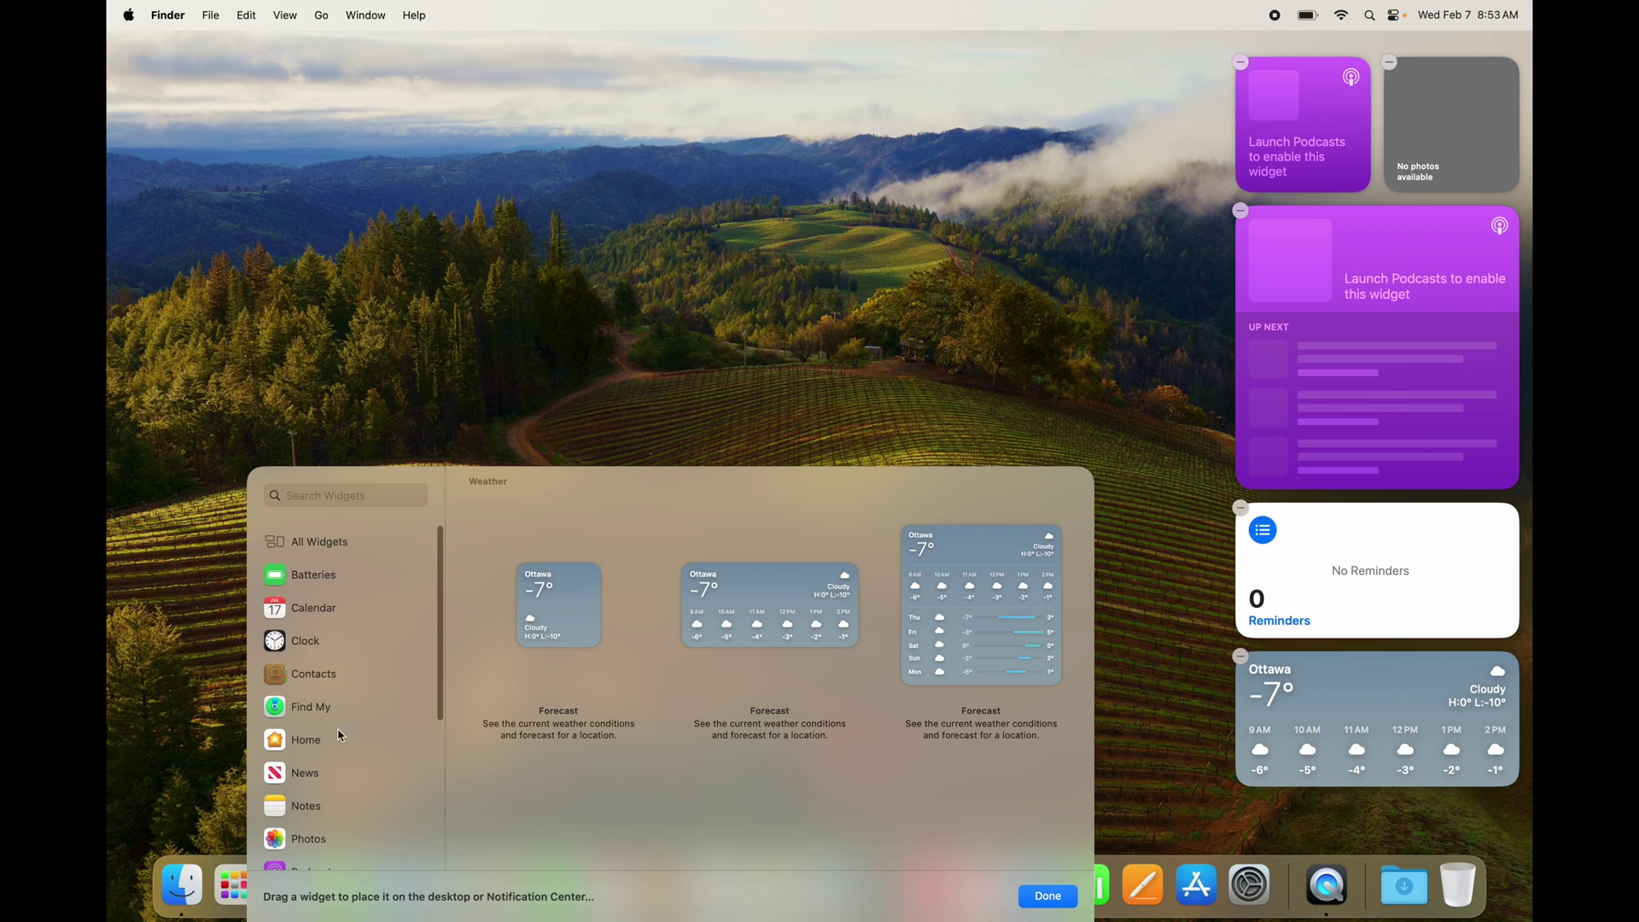
pyautogui.click(286, 578)
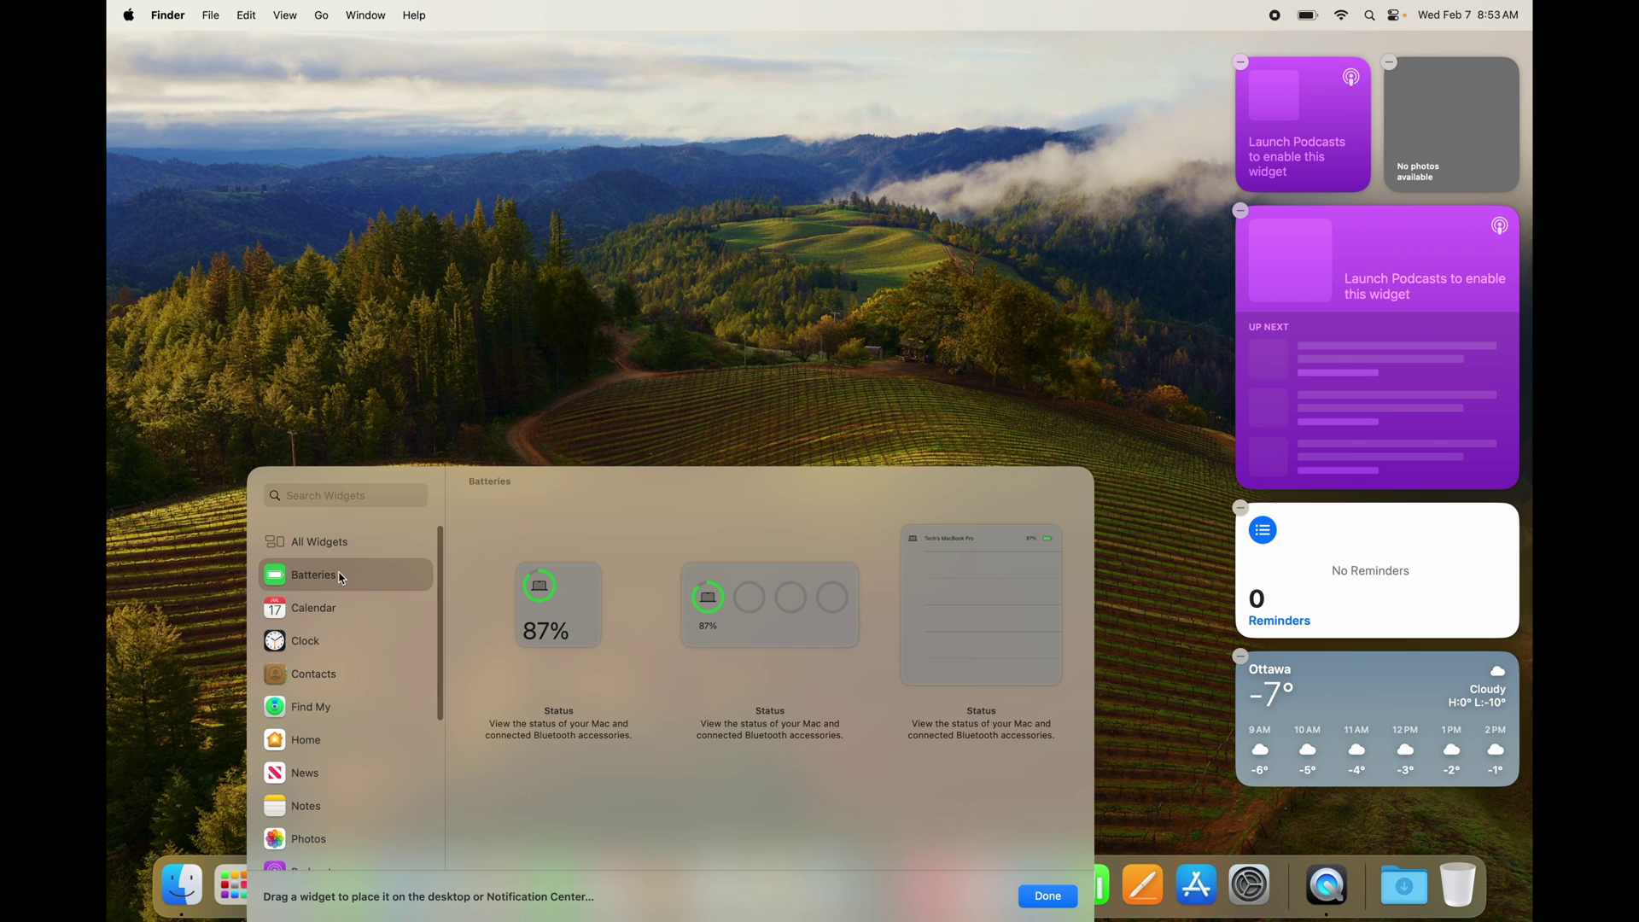
pyautogui.moveTo(717, 608); pyautogui.dragTo(1259, 798)
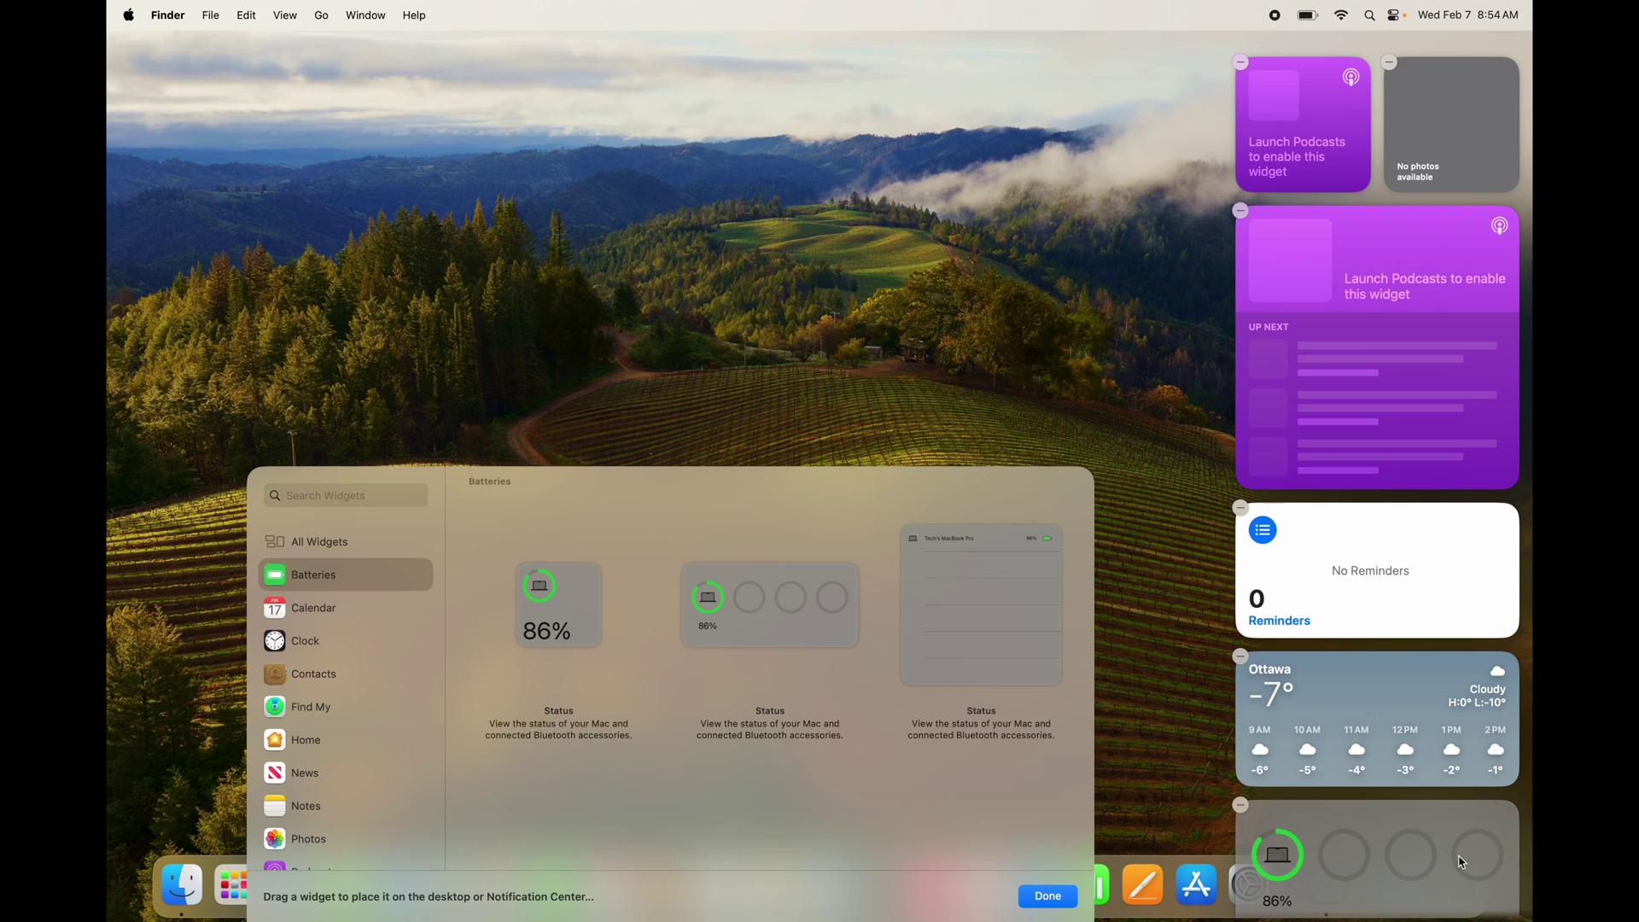
# Browse the widget categories and the complete All Widgets gallery for other available widgets
pyautogui.scroll(-5, 337, 723)
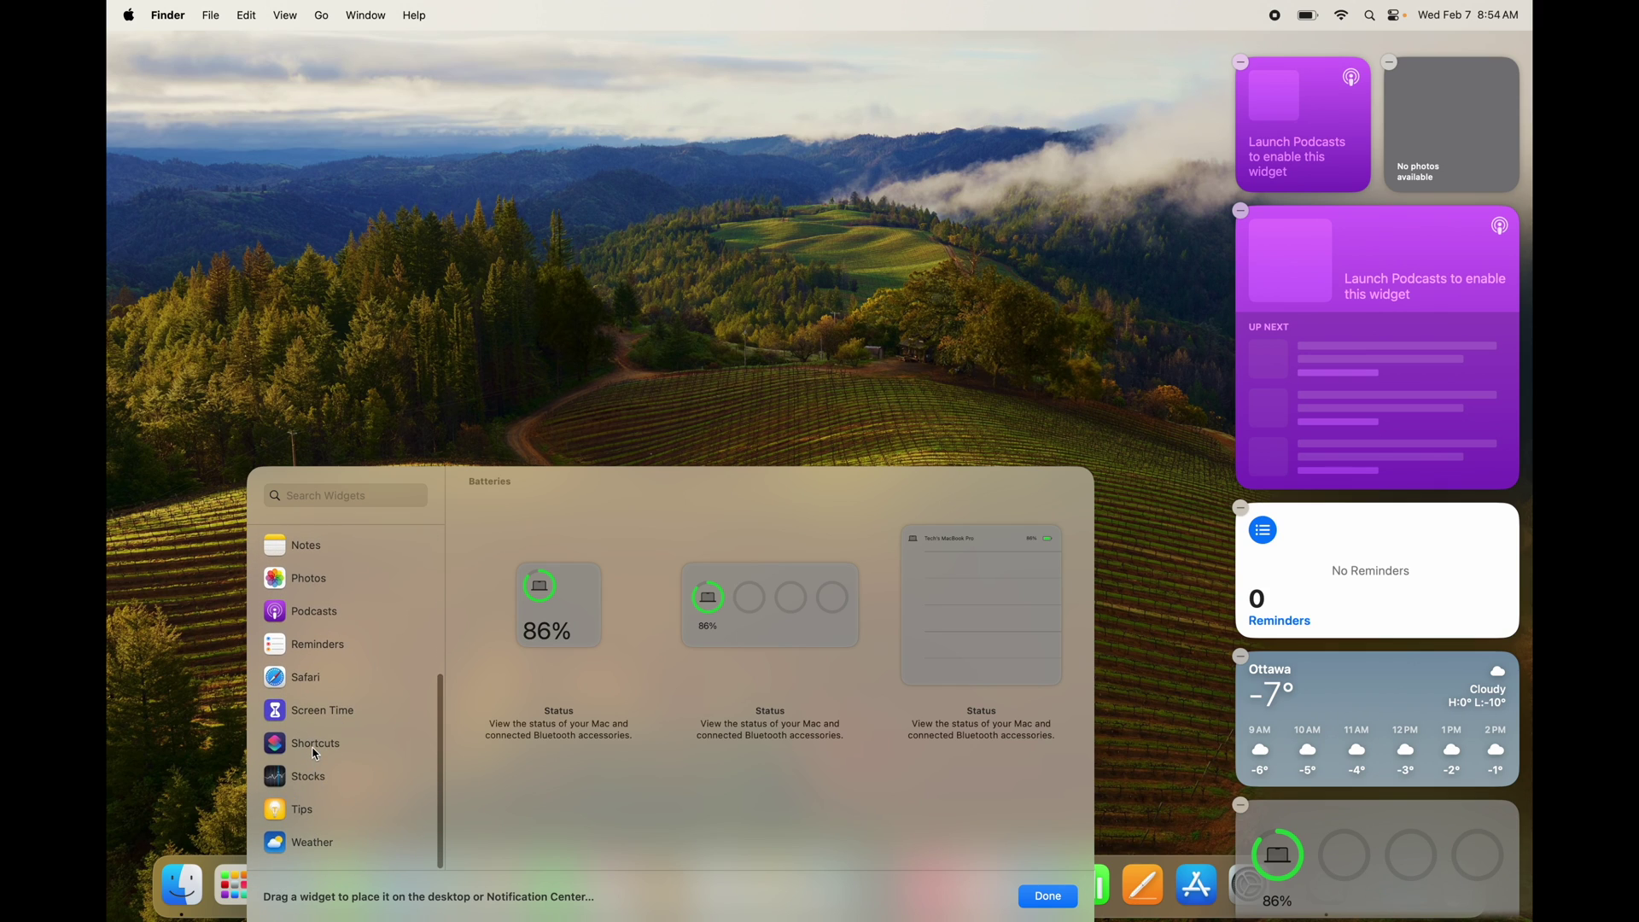
pyautogui.scroll(4, 316, 754)
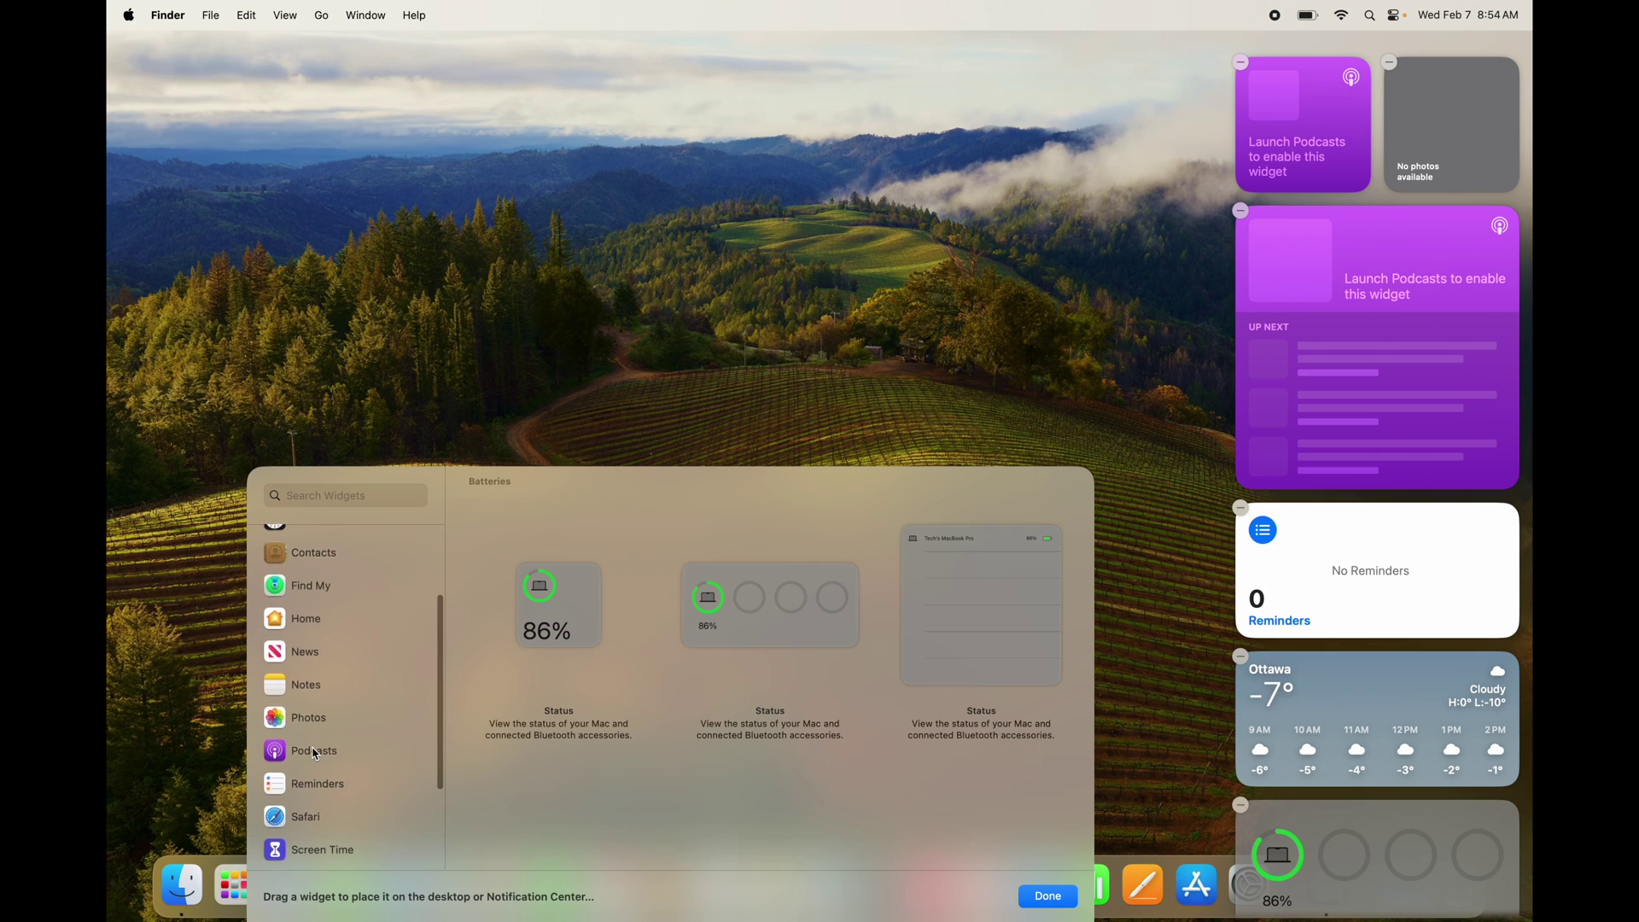
pyautogui.scroll(3, 316, 755)
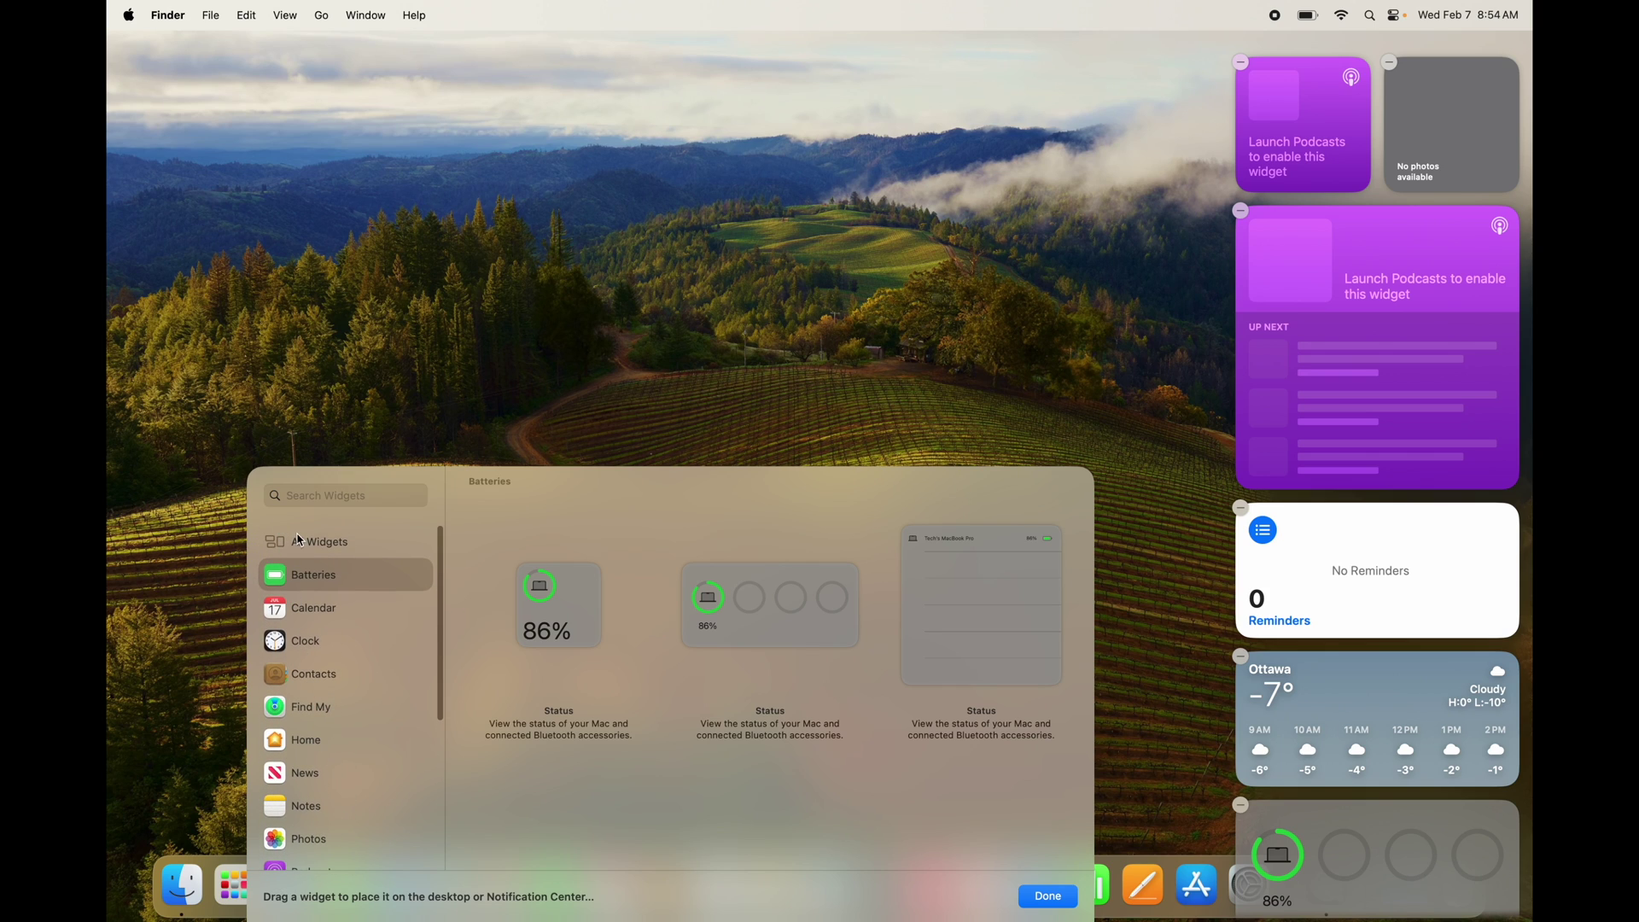
pyautogui.click(308, 546)
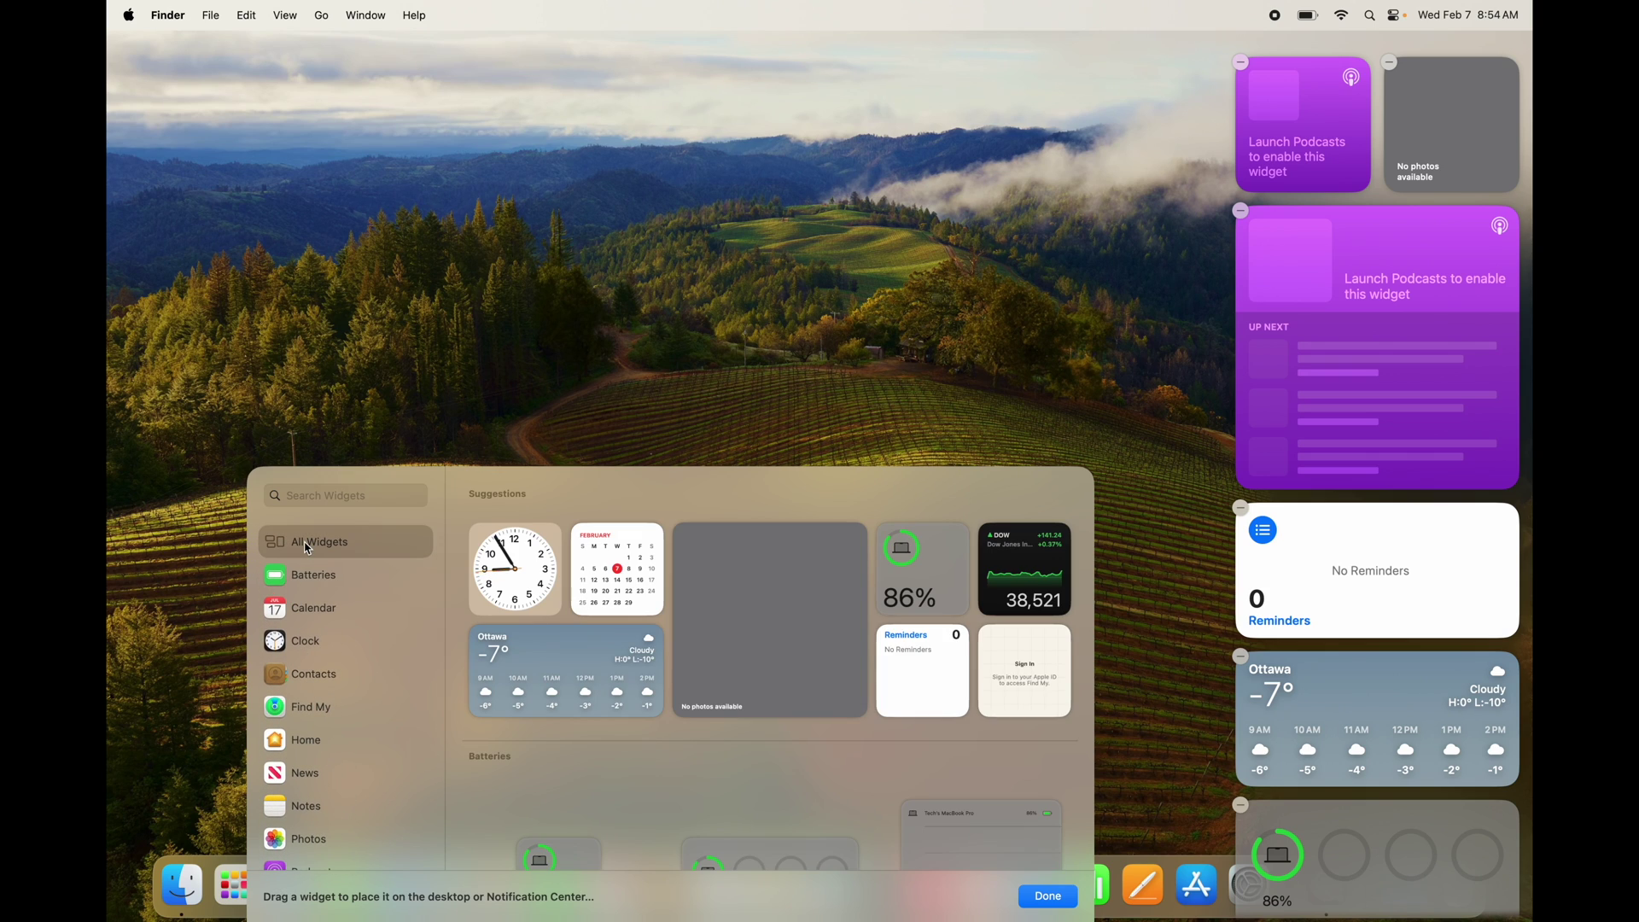
pyautogui.scroll(-10, 946, 683)
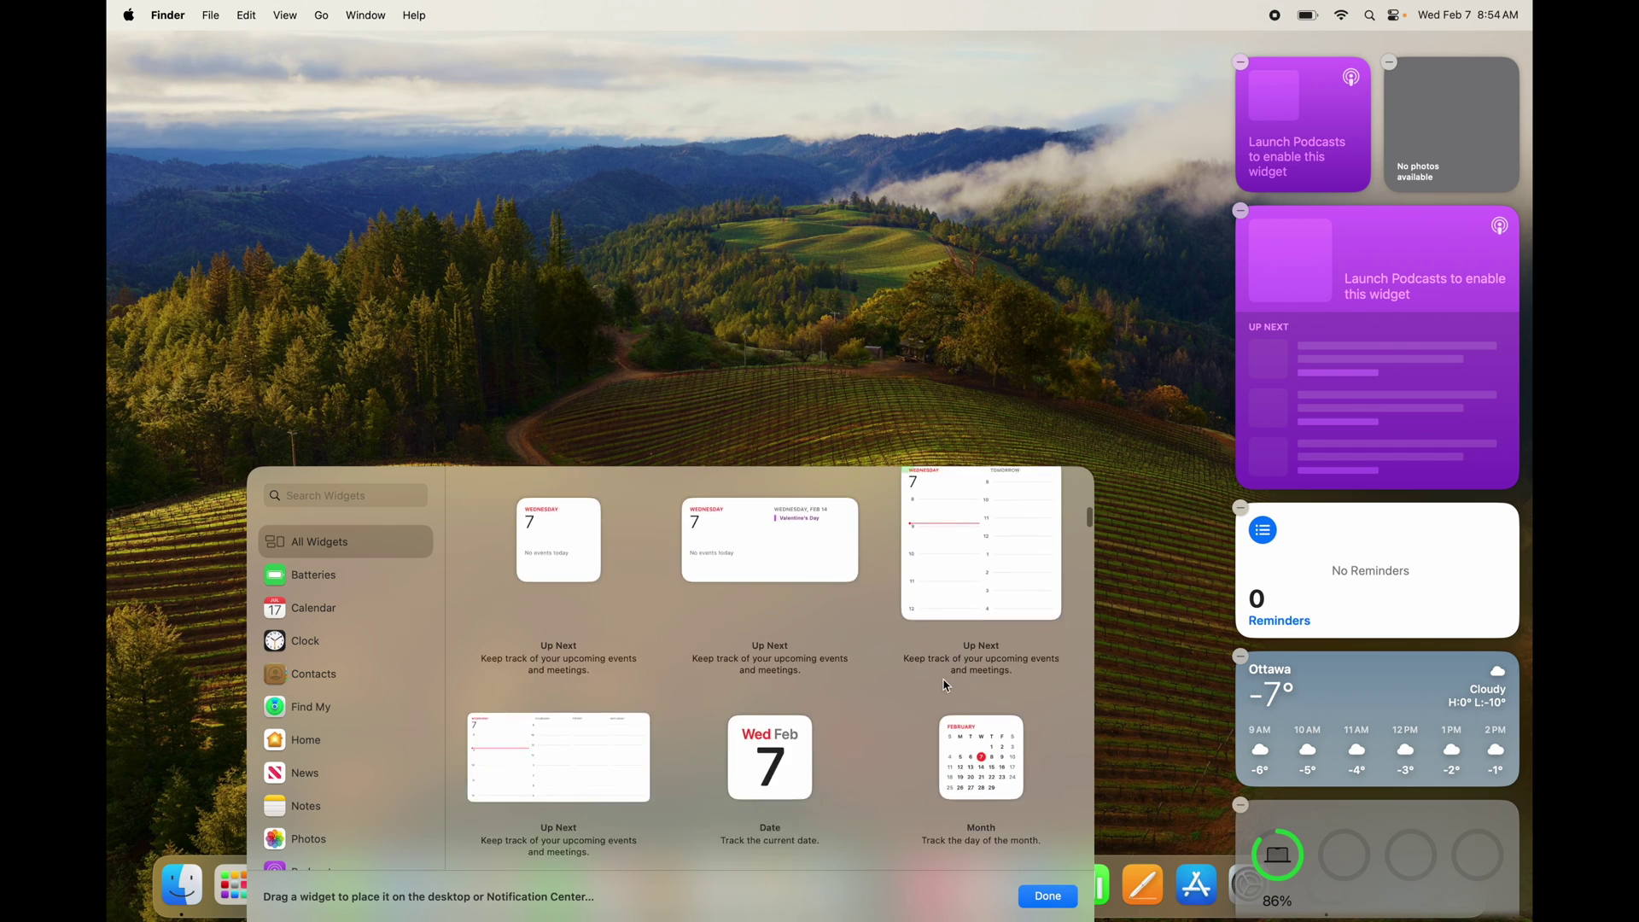
pyautogui.scroll(-10, 946, 686)
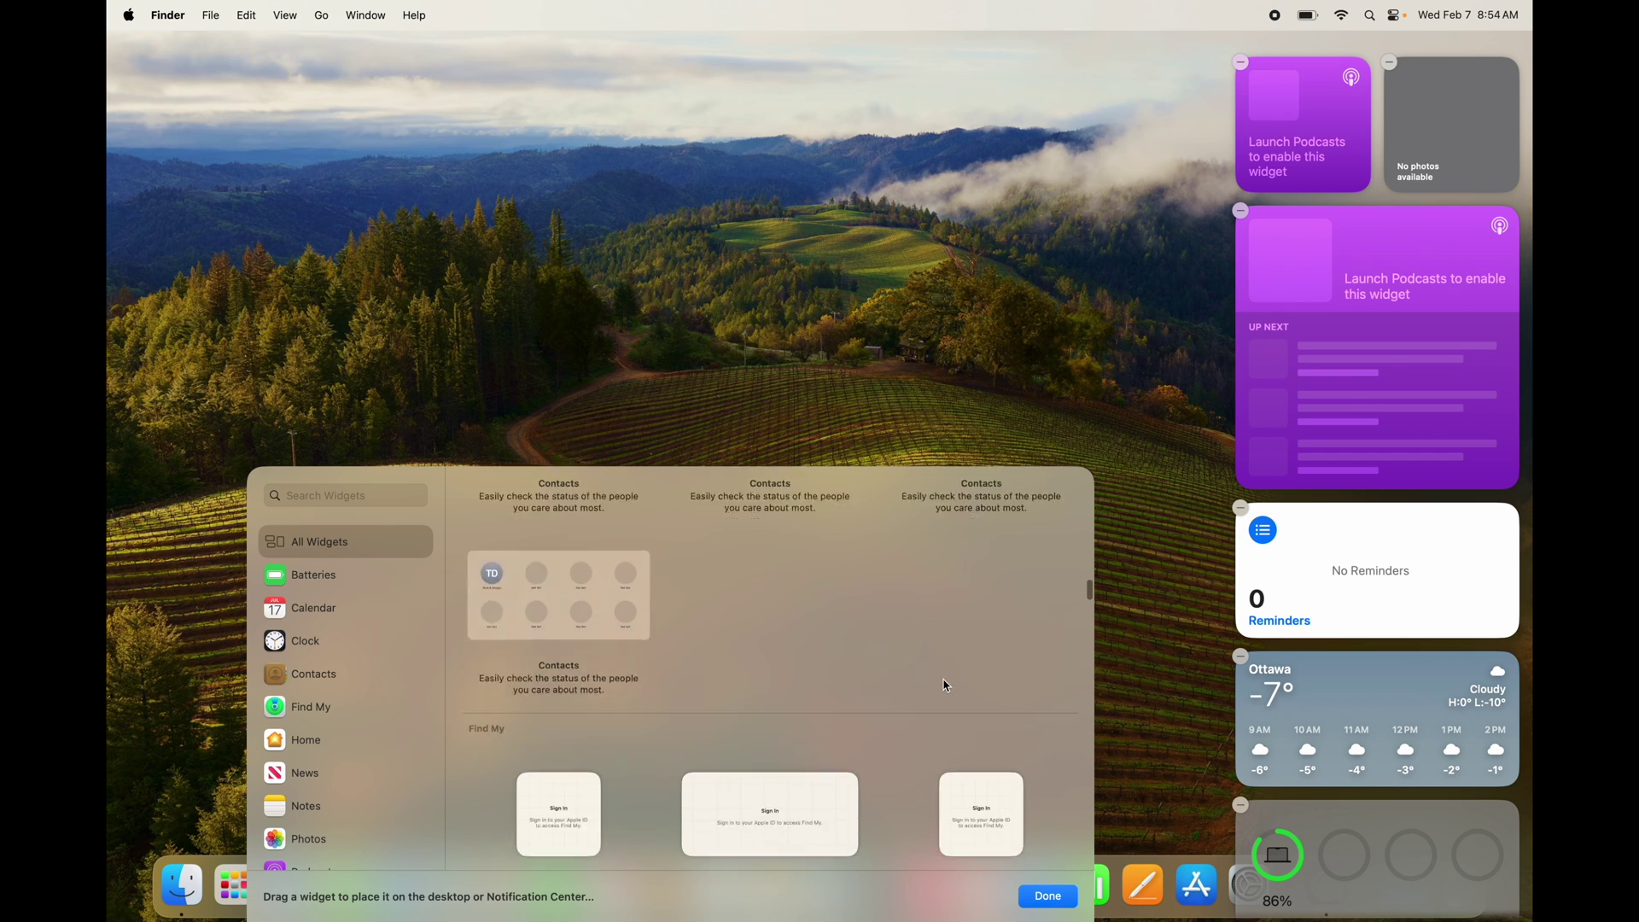
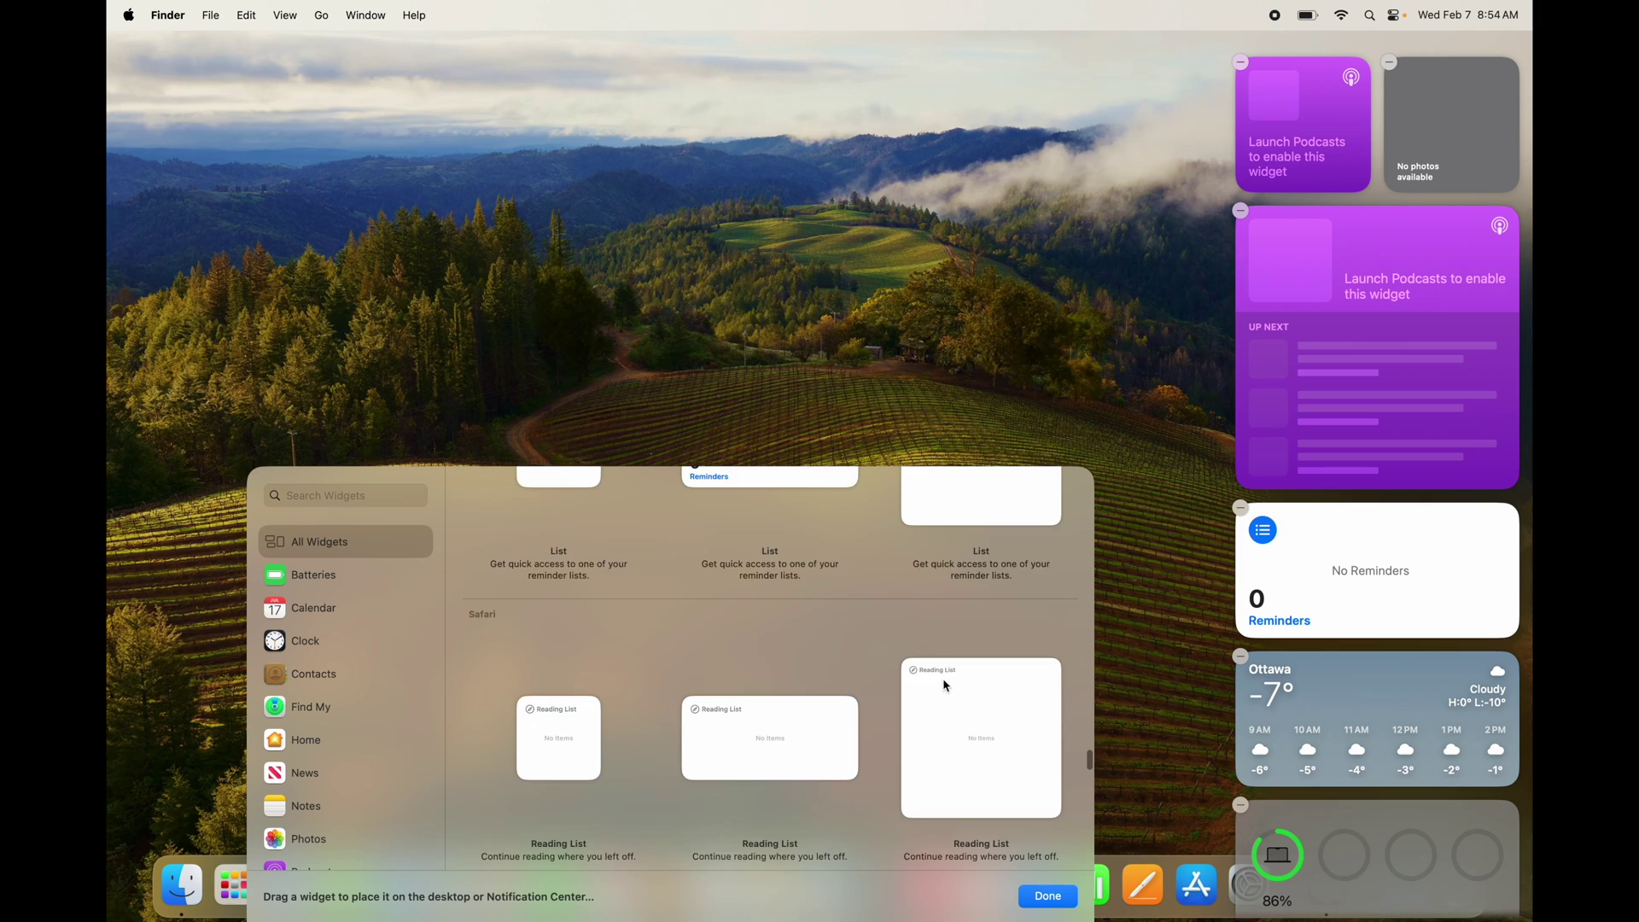
pyautogui.scroll(8, 946, 685)
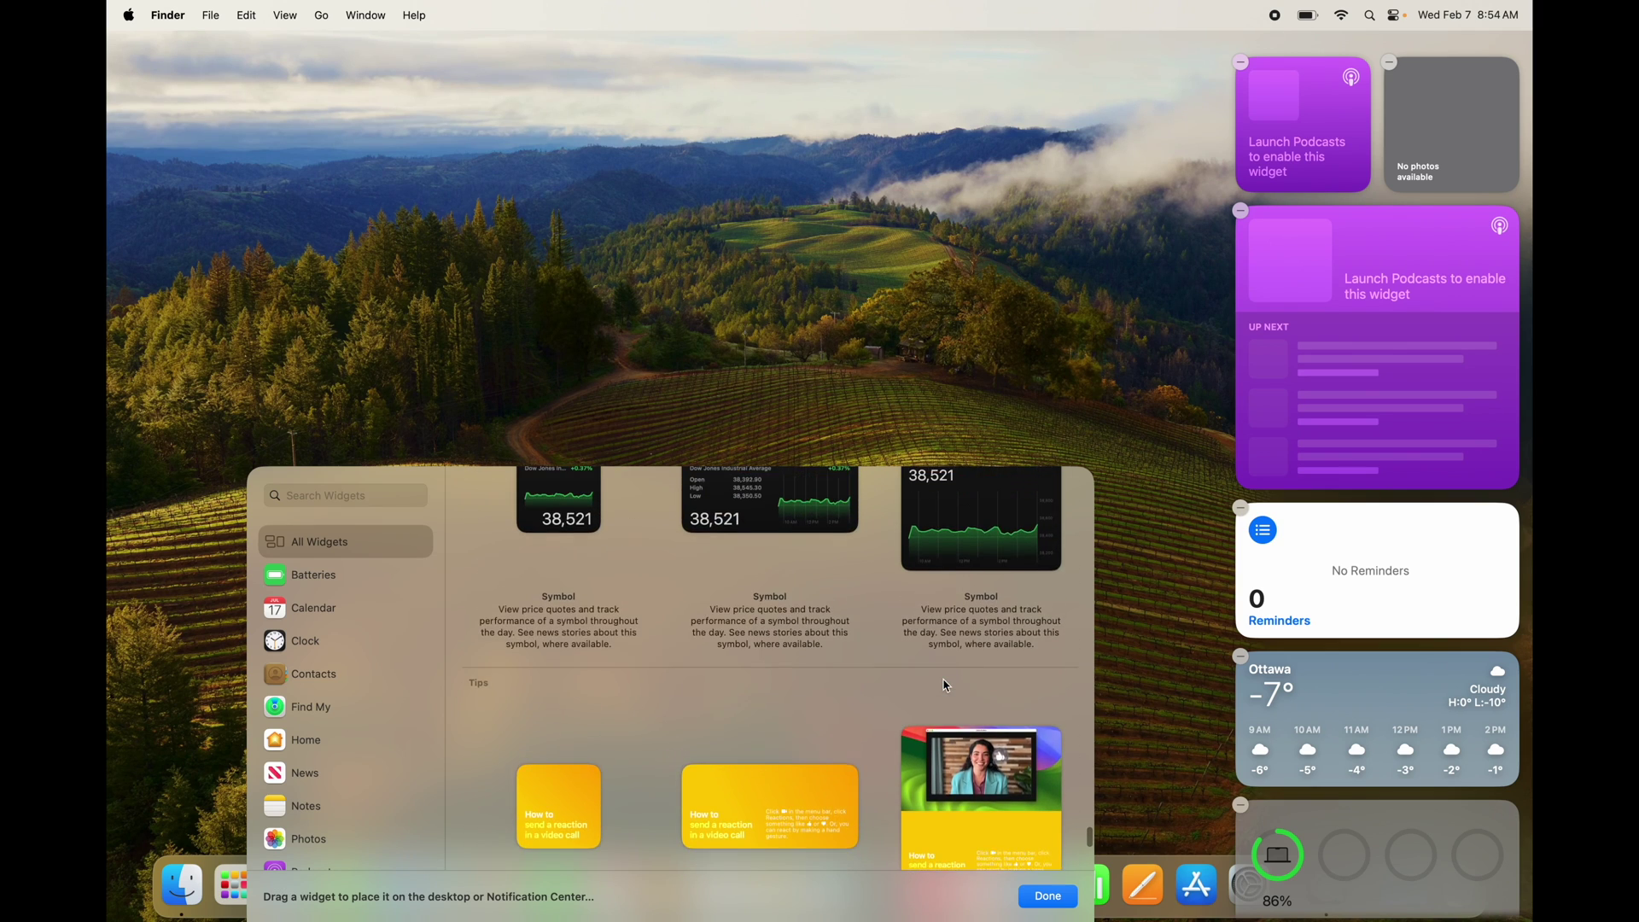
# Finish reviewing the All Widgets gallery, close it and allow Home to use the current location
pyautogui.scroll(5, 946, 686)
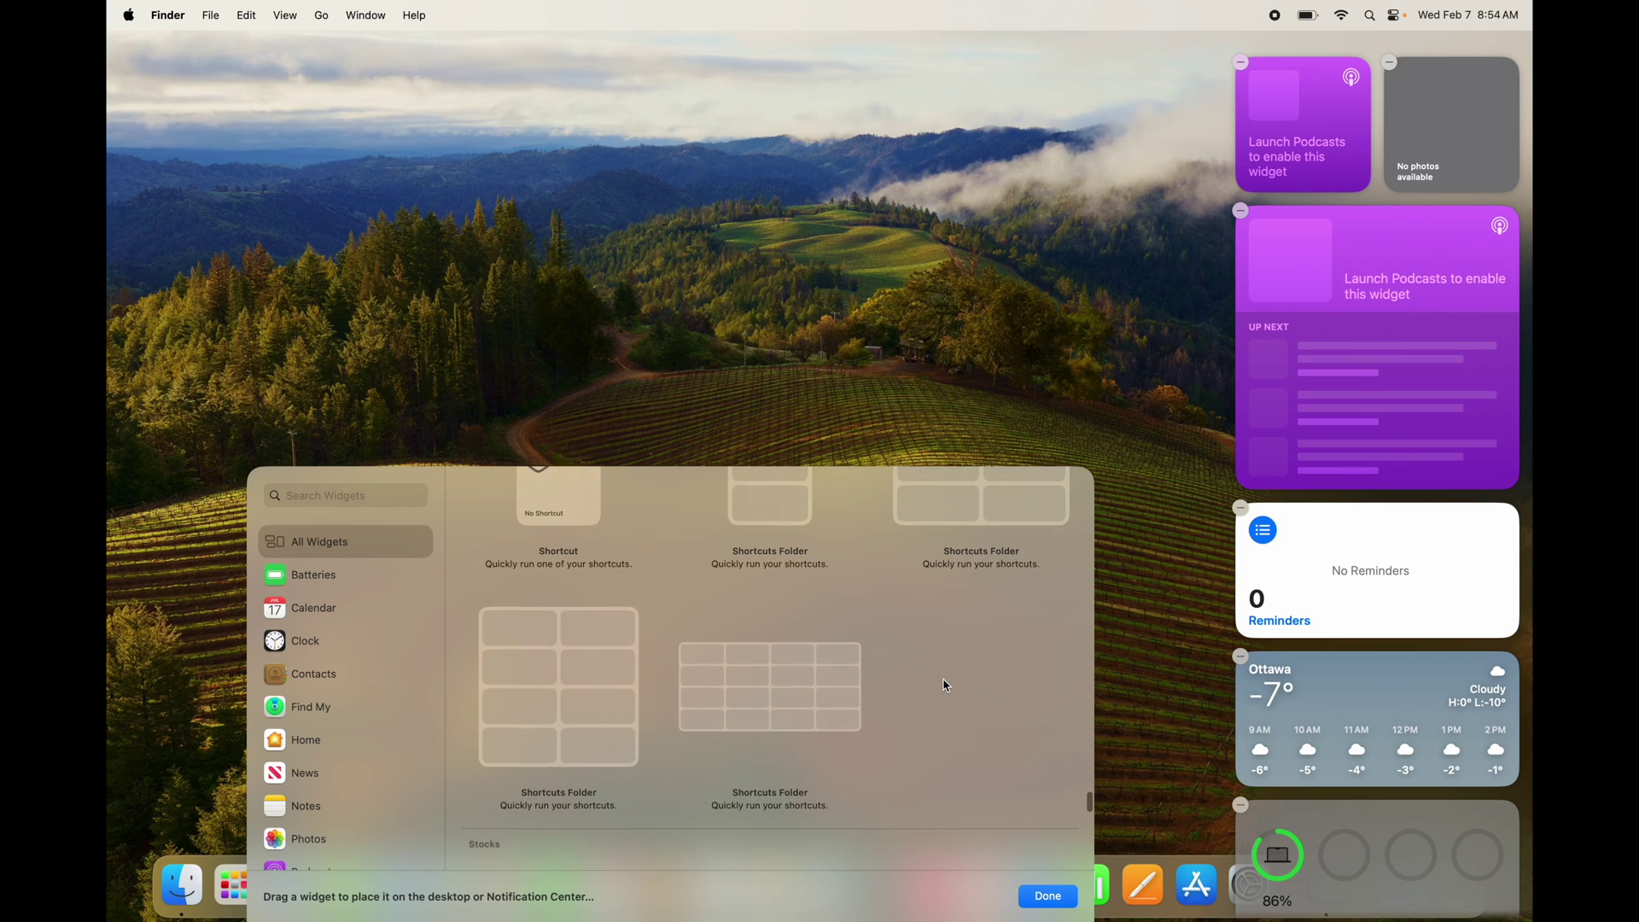
pyautogui.scroll(5, 946, 685)
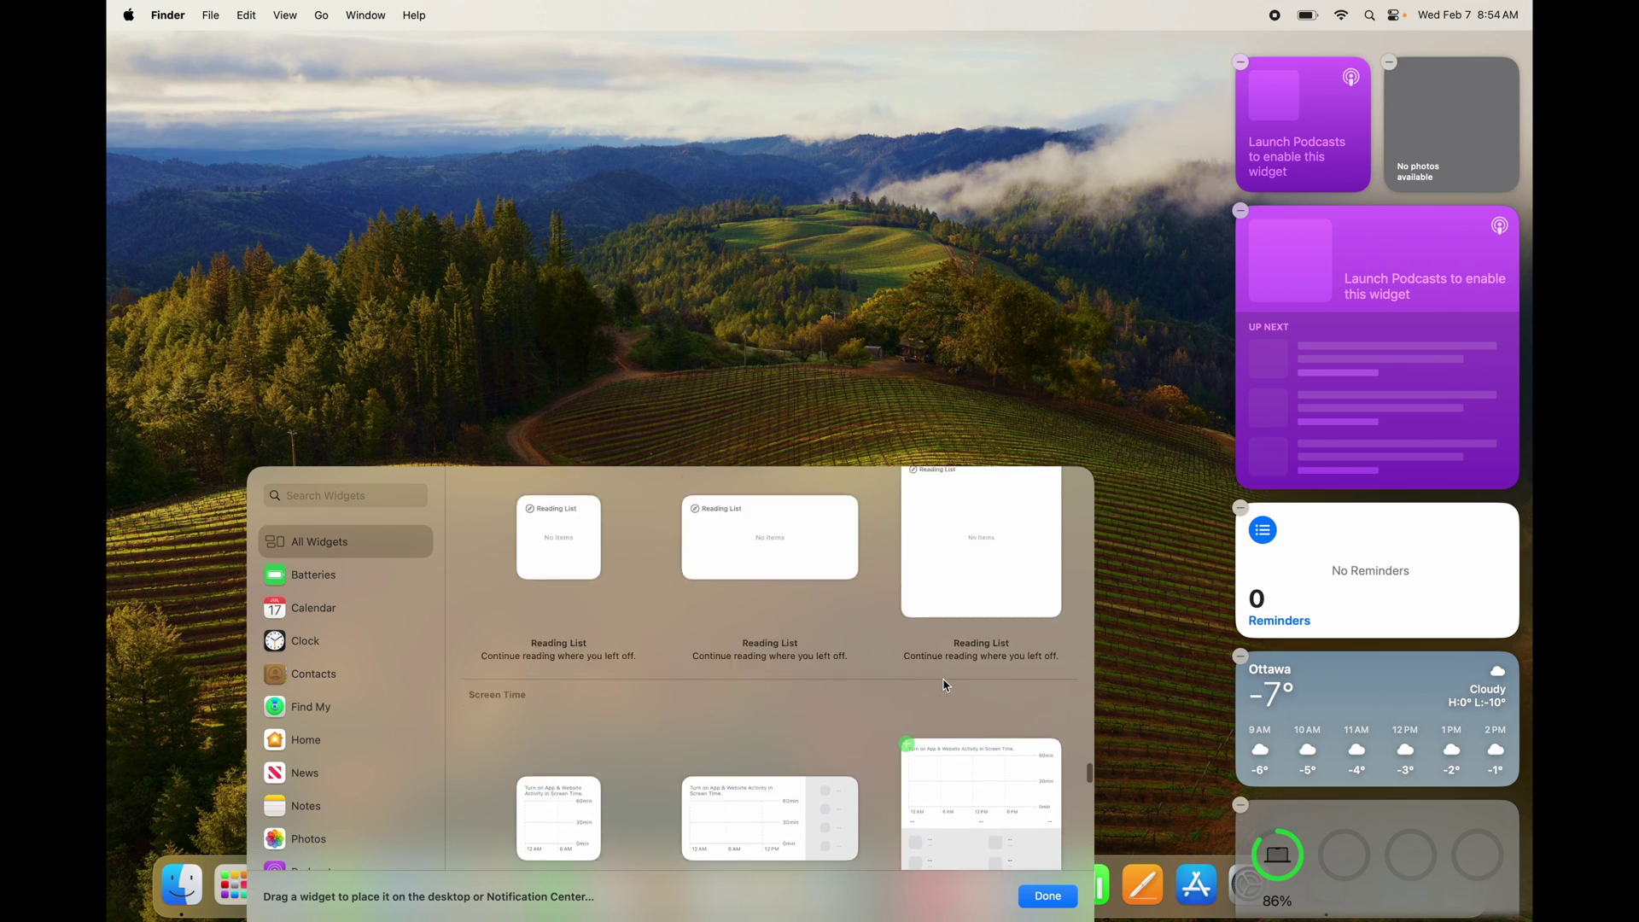
pyautogui.scroll(5, 946, 686)
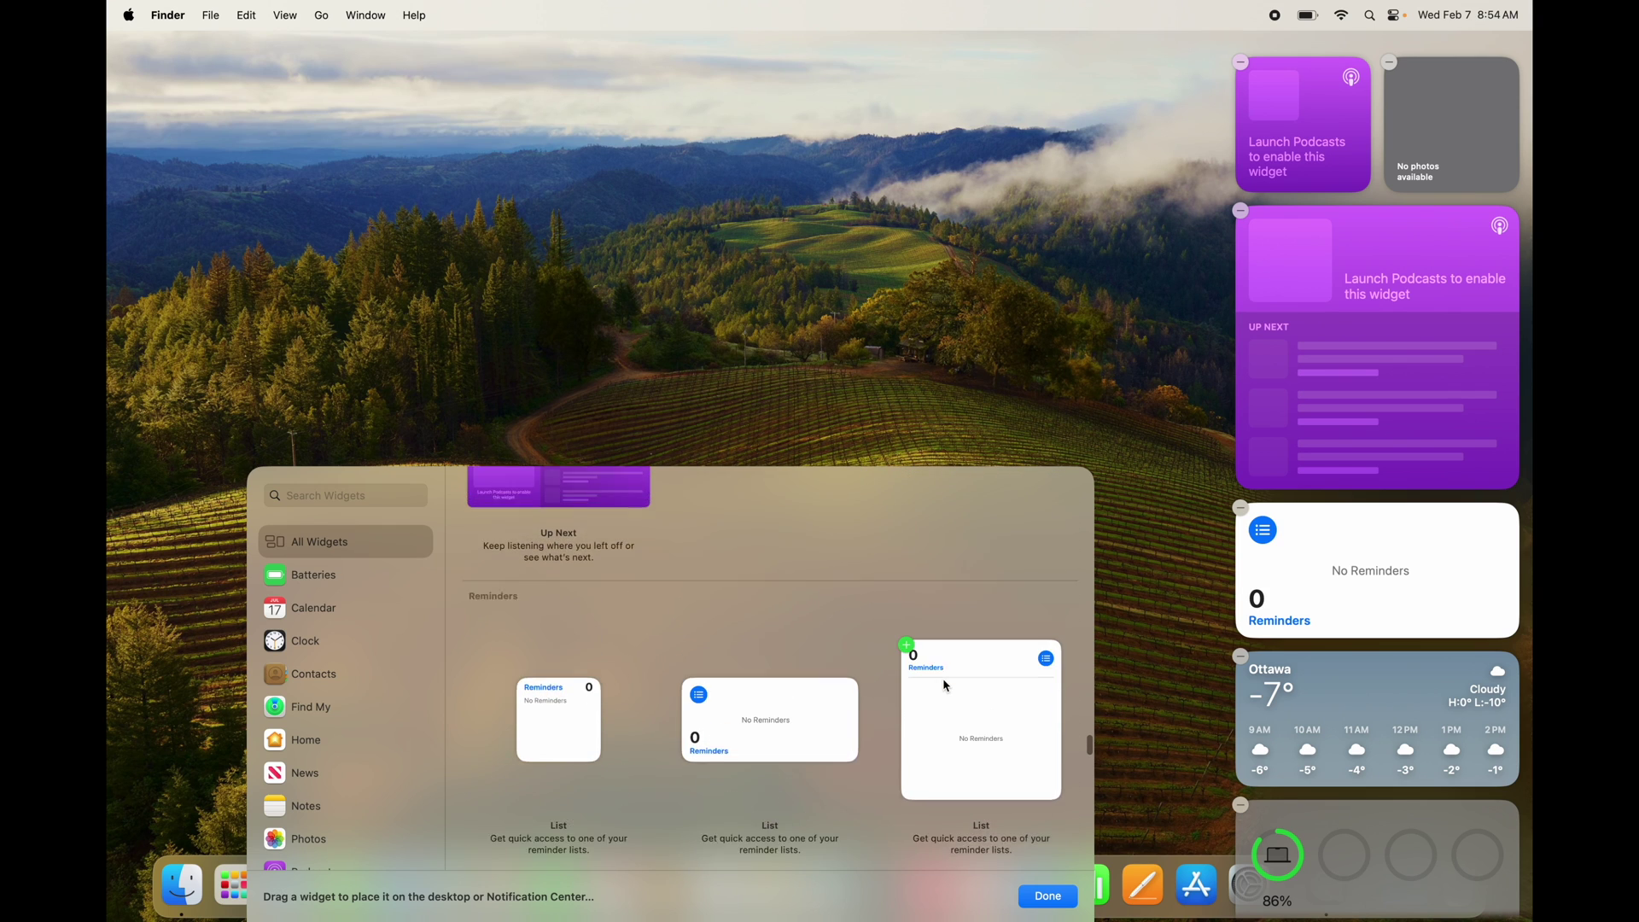
pyautogui.scroll(4, 946, 685)
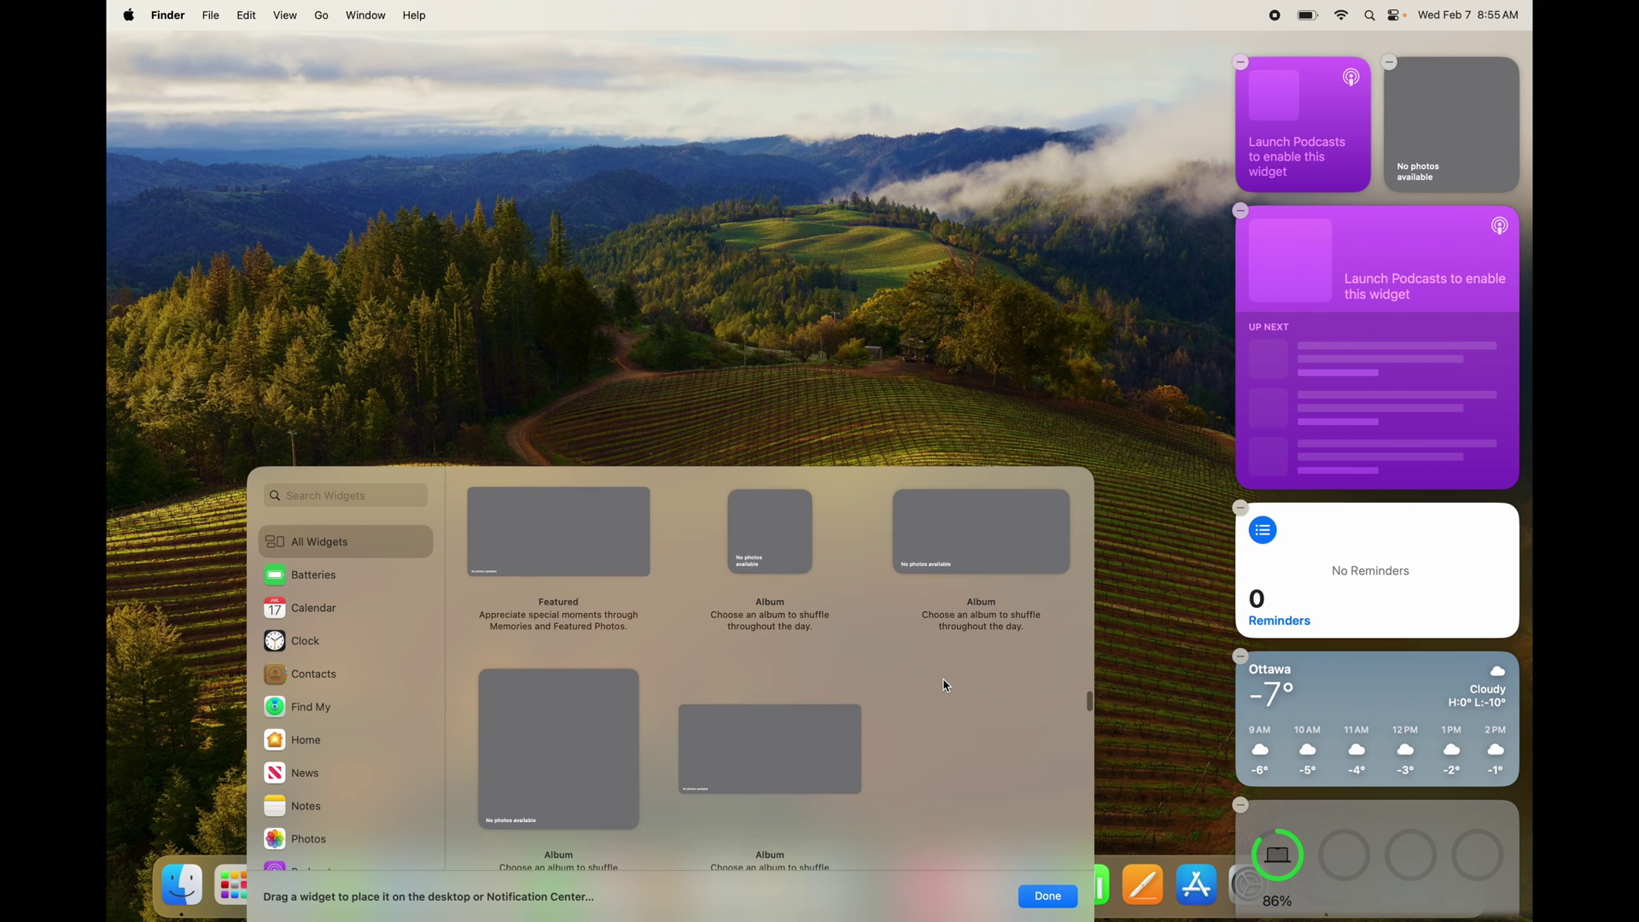
pyautogui.scroll(8, 946, 685)
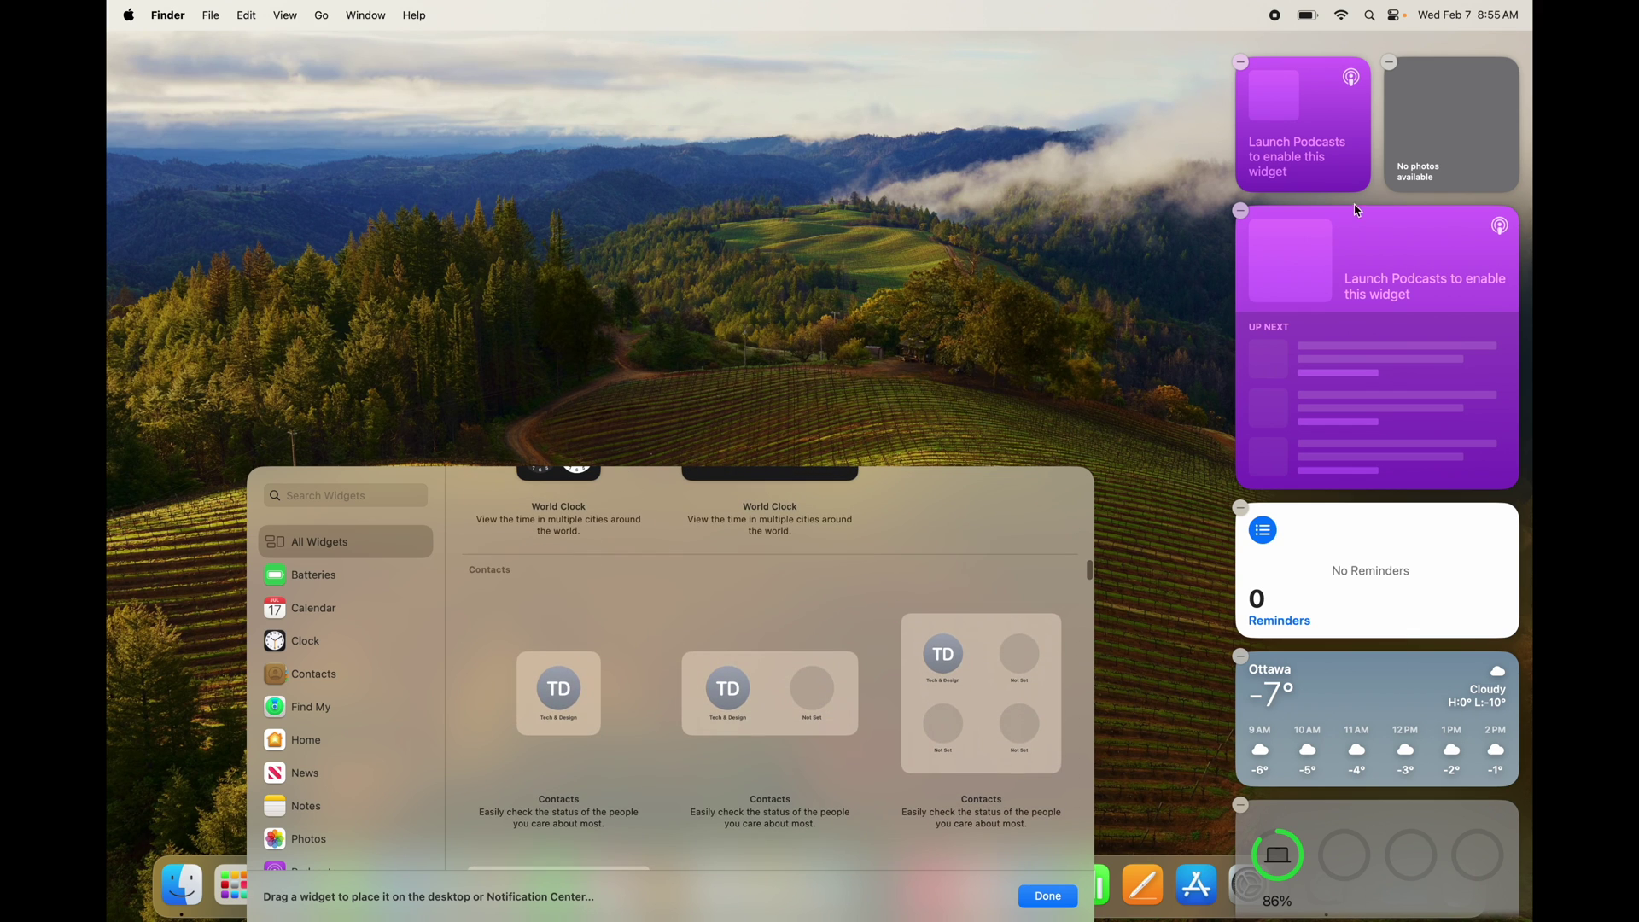
pyautogui.click(1088, 285)
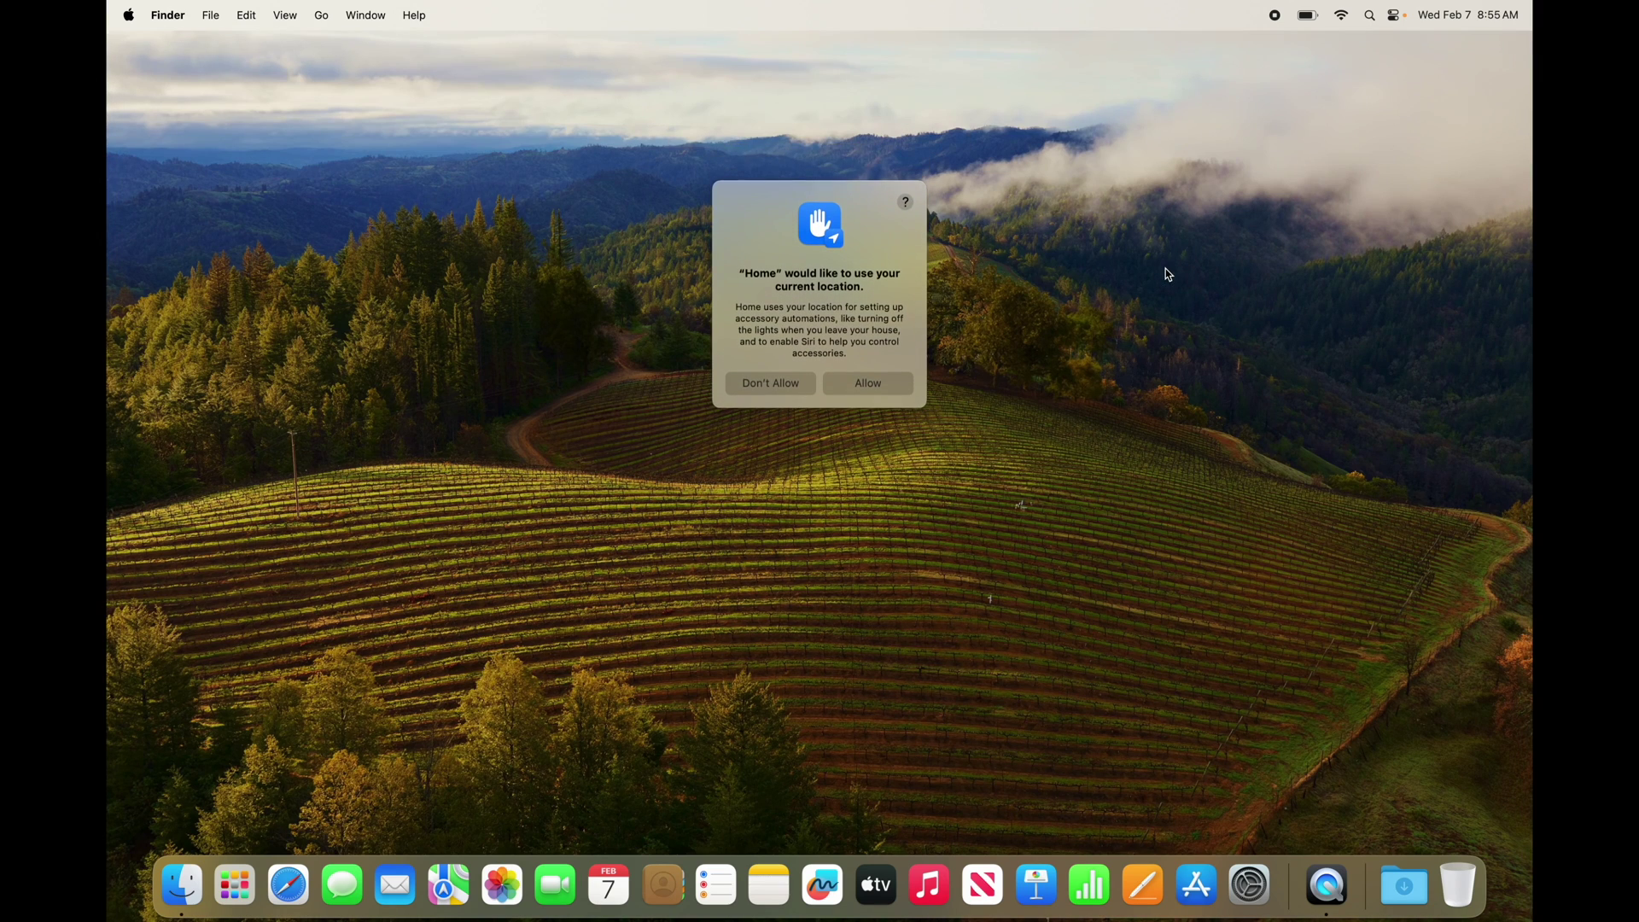
pyautogui.click(882, 391)
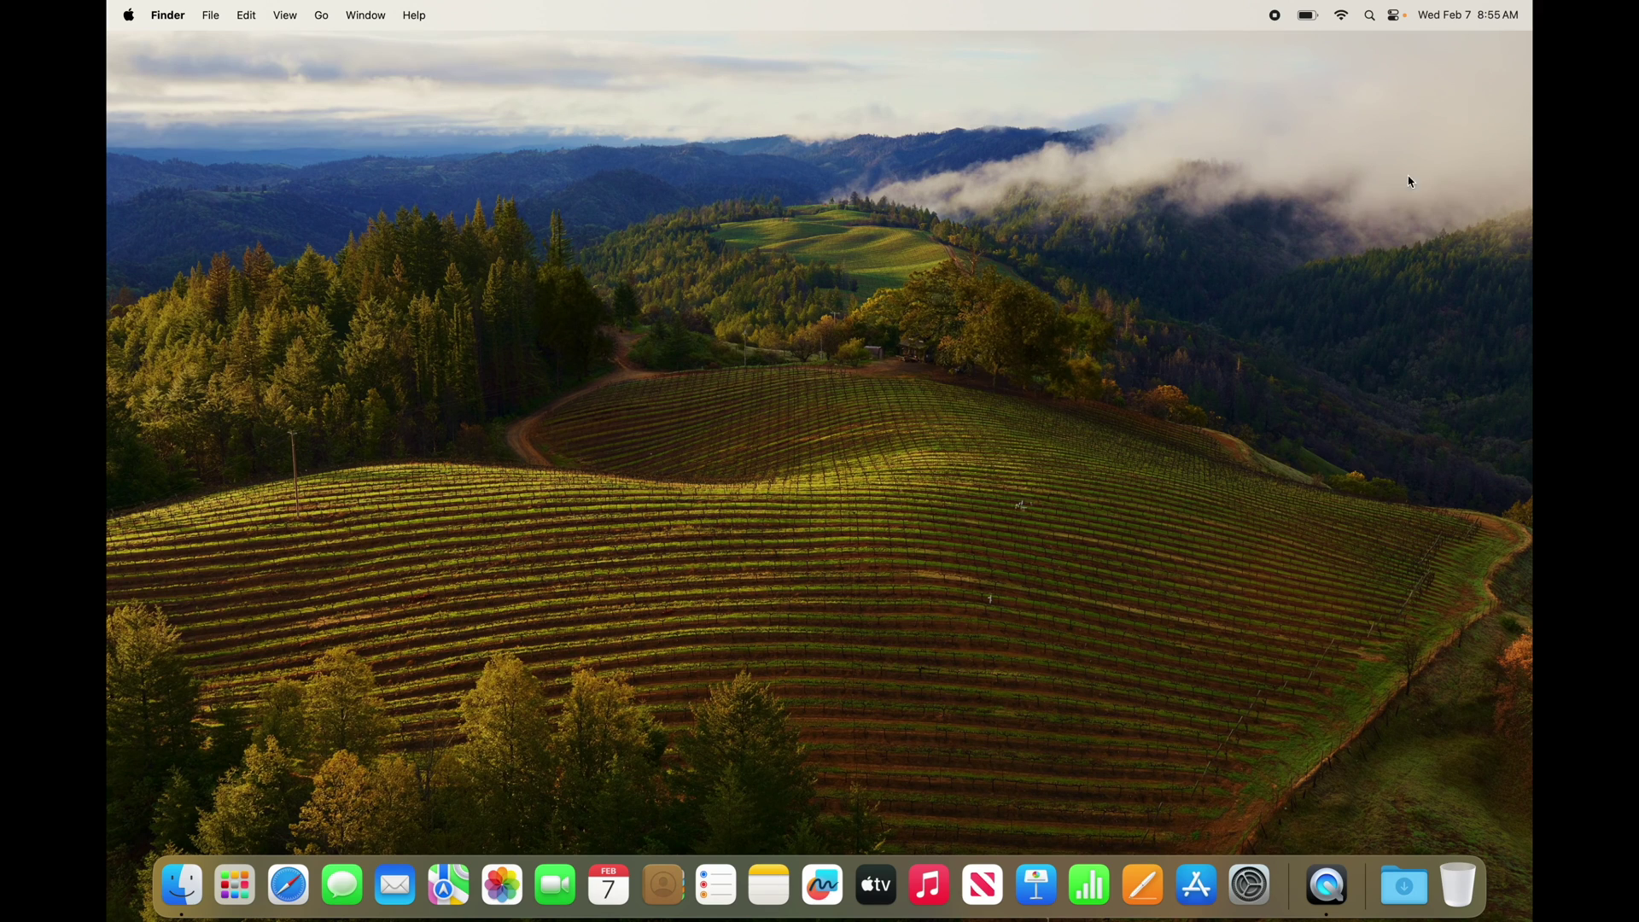
# Move the Weather Forecast widget from Notification Center onto the desktop and place the Reminders widget directly below it
pyautogui.click(1475, 15)
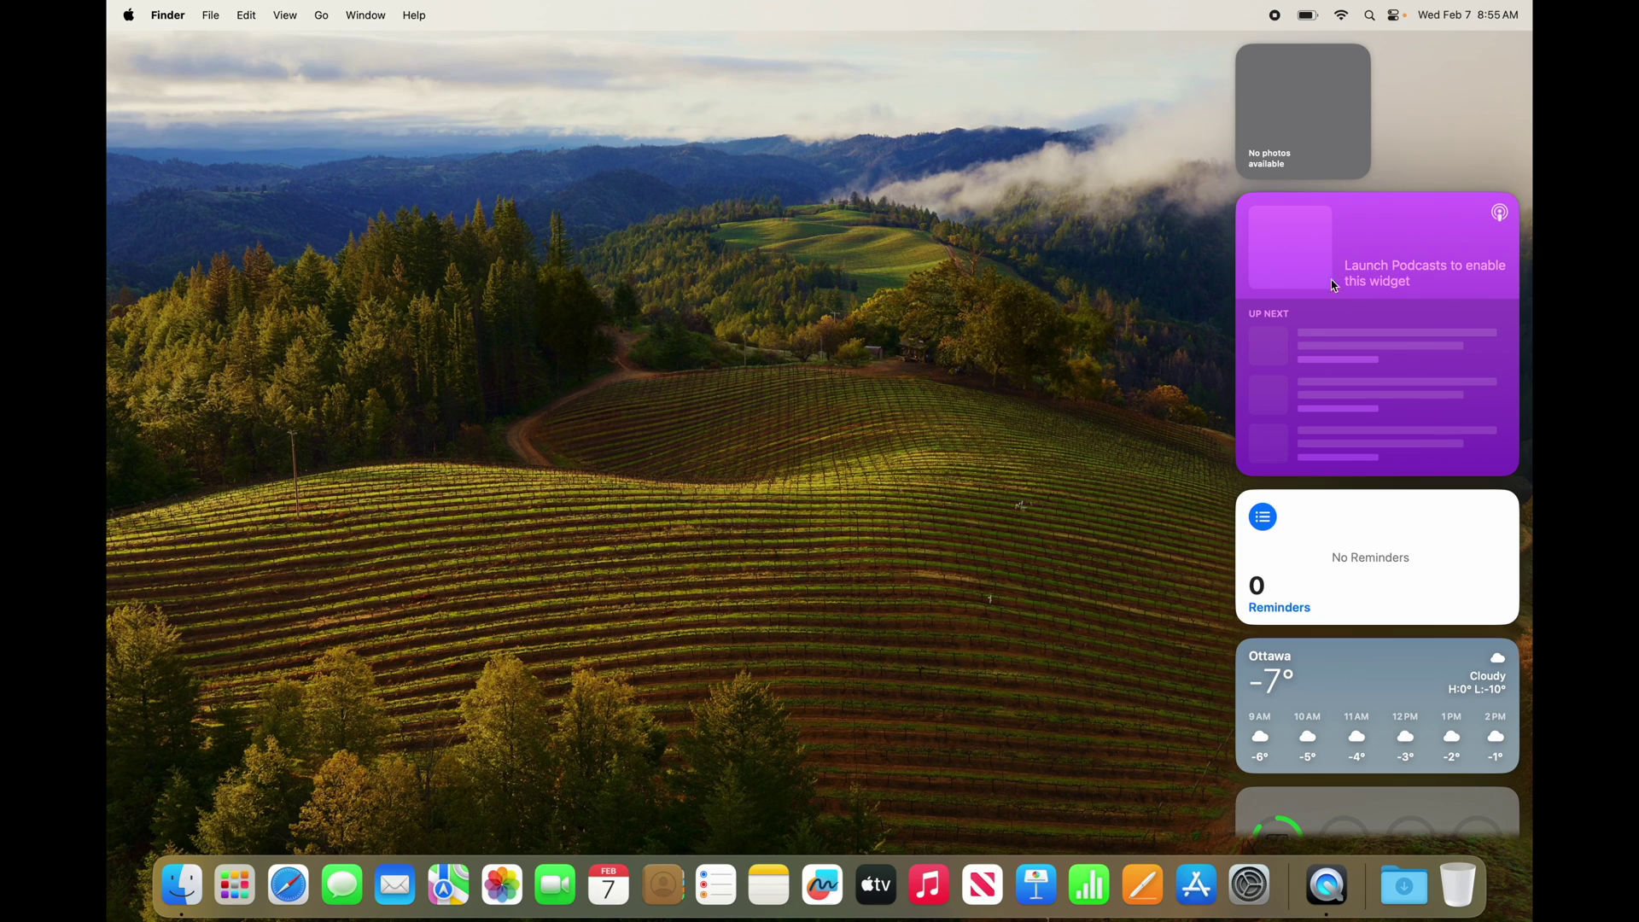
pyautogui.scroll(-3, 1428, 576)
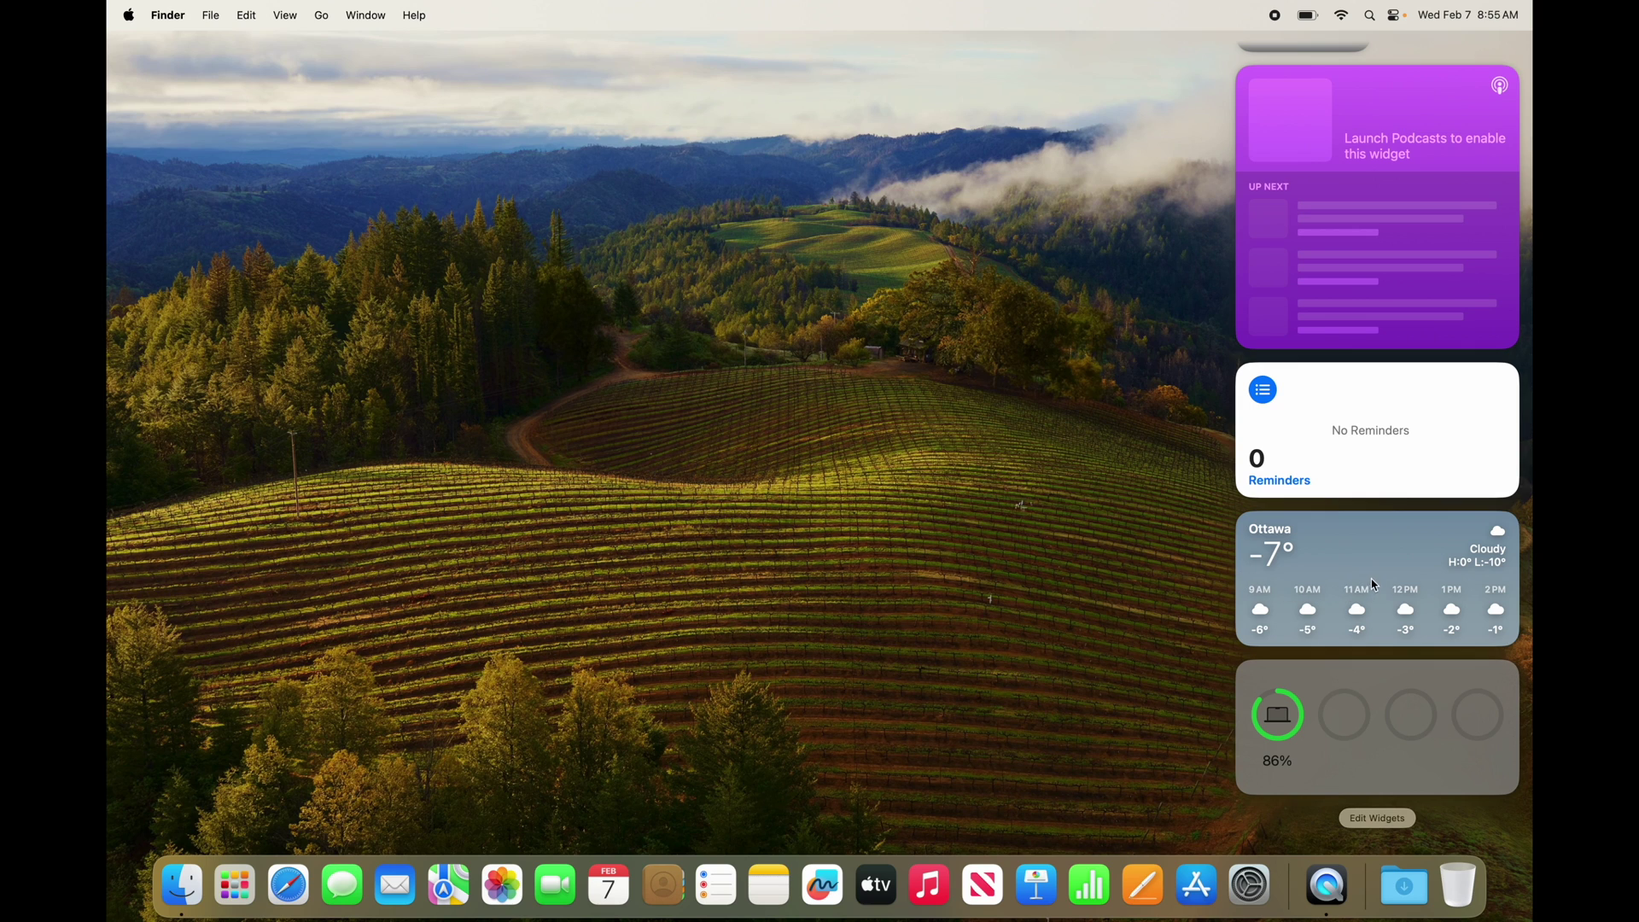
pyautogui.moveTo(1395, 581); pyautogui.dragTo(784, 191)
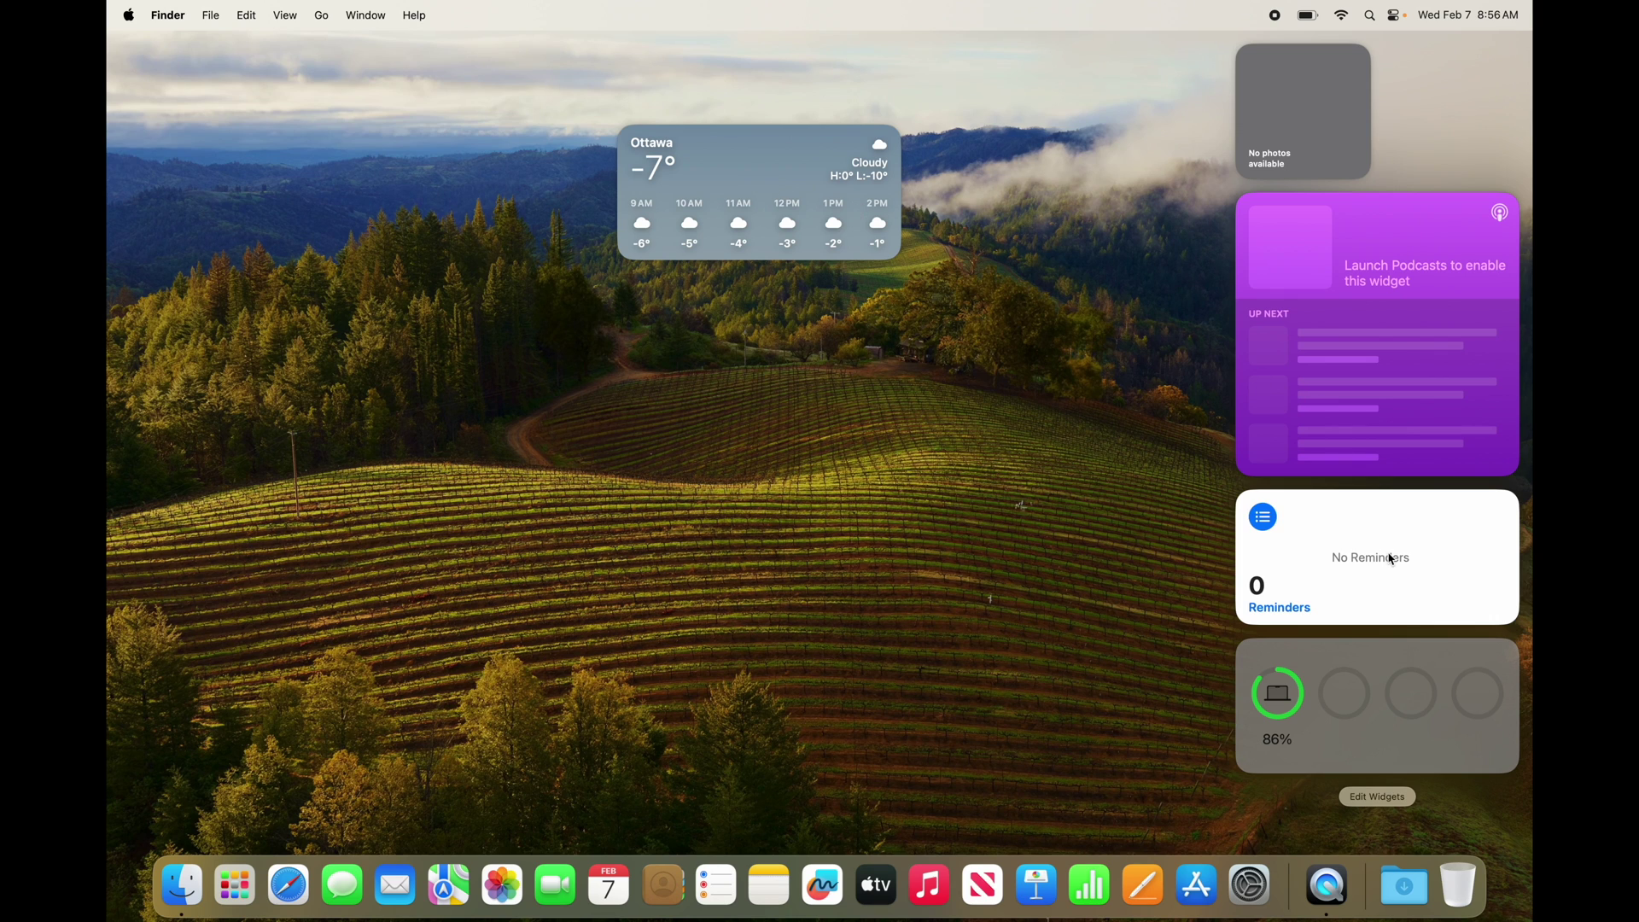
pyautogui.moveTo(1391, 559); pyautogui.dragTo(815, 389)
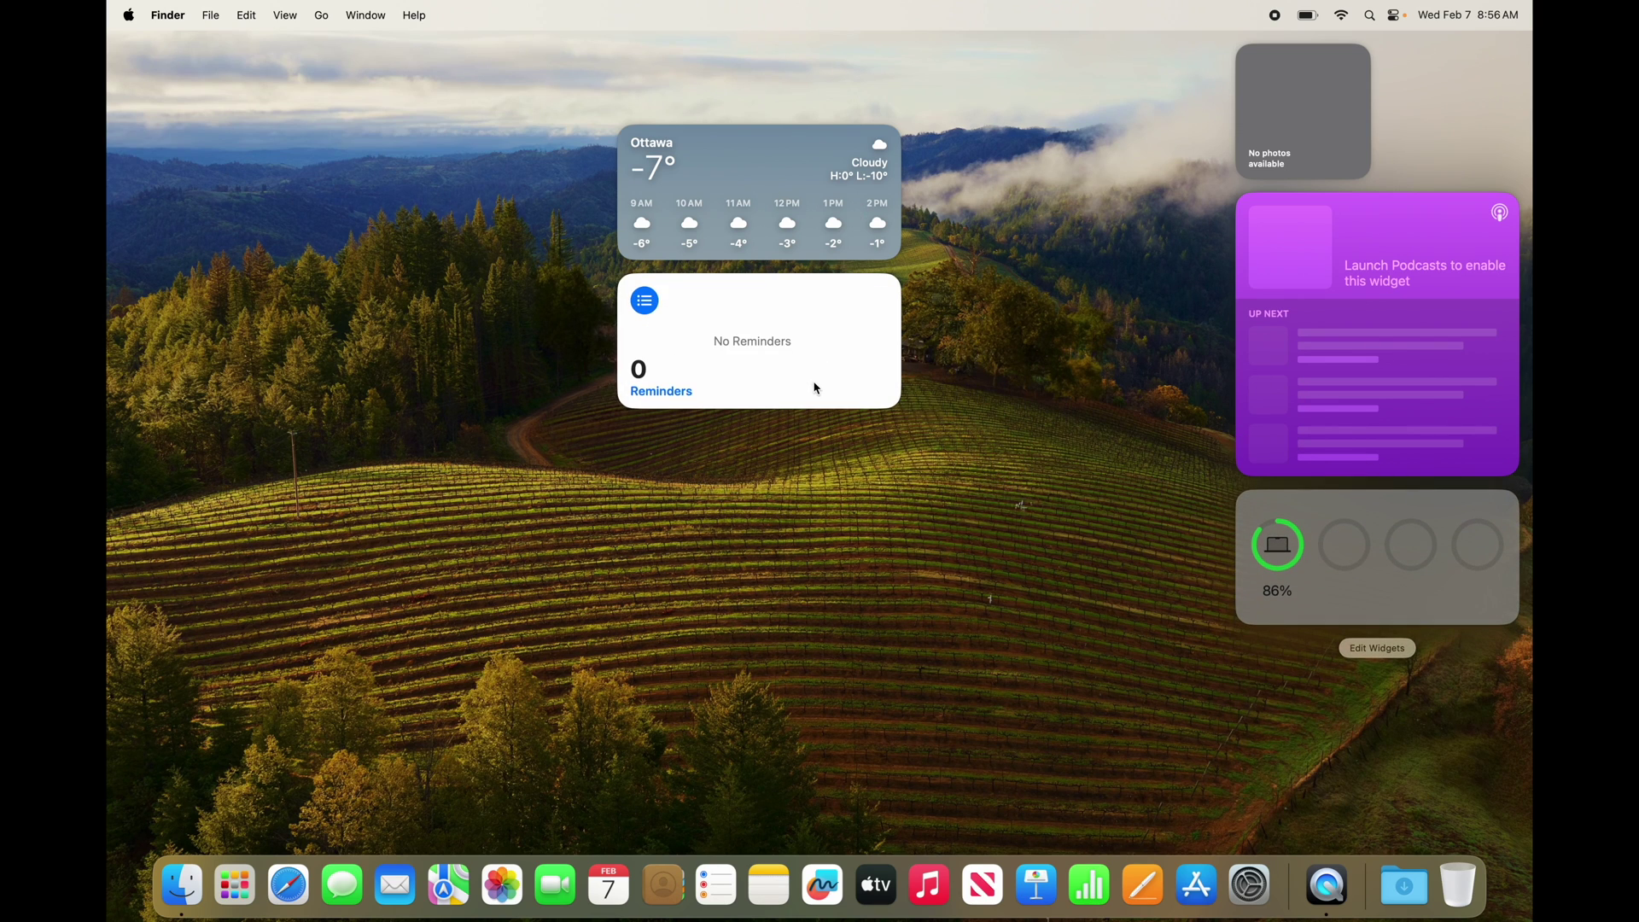
# Add the suggested analog Clock widget below Batteries in Notification Center and move it onto the desktop beside the Weather widget
pyautogui.click(1377, 648)
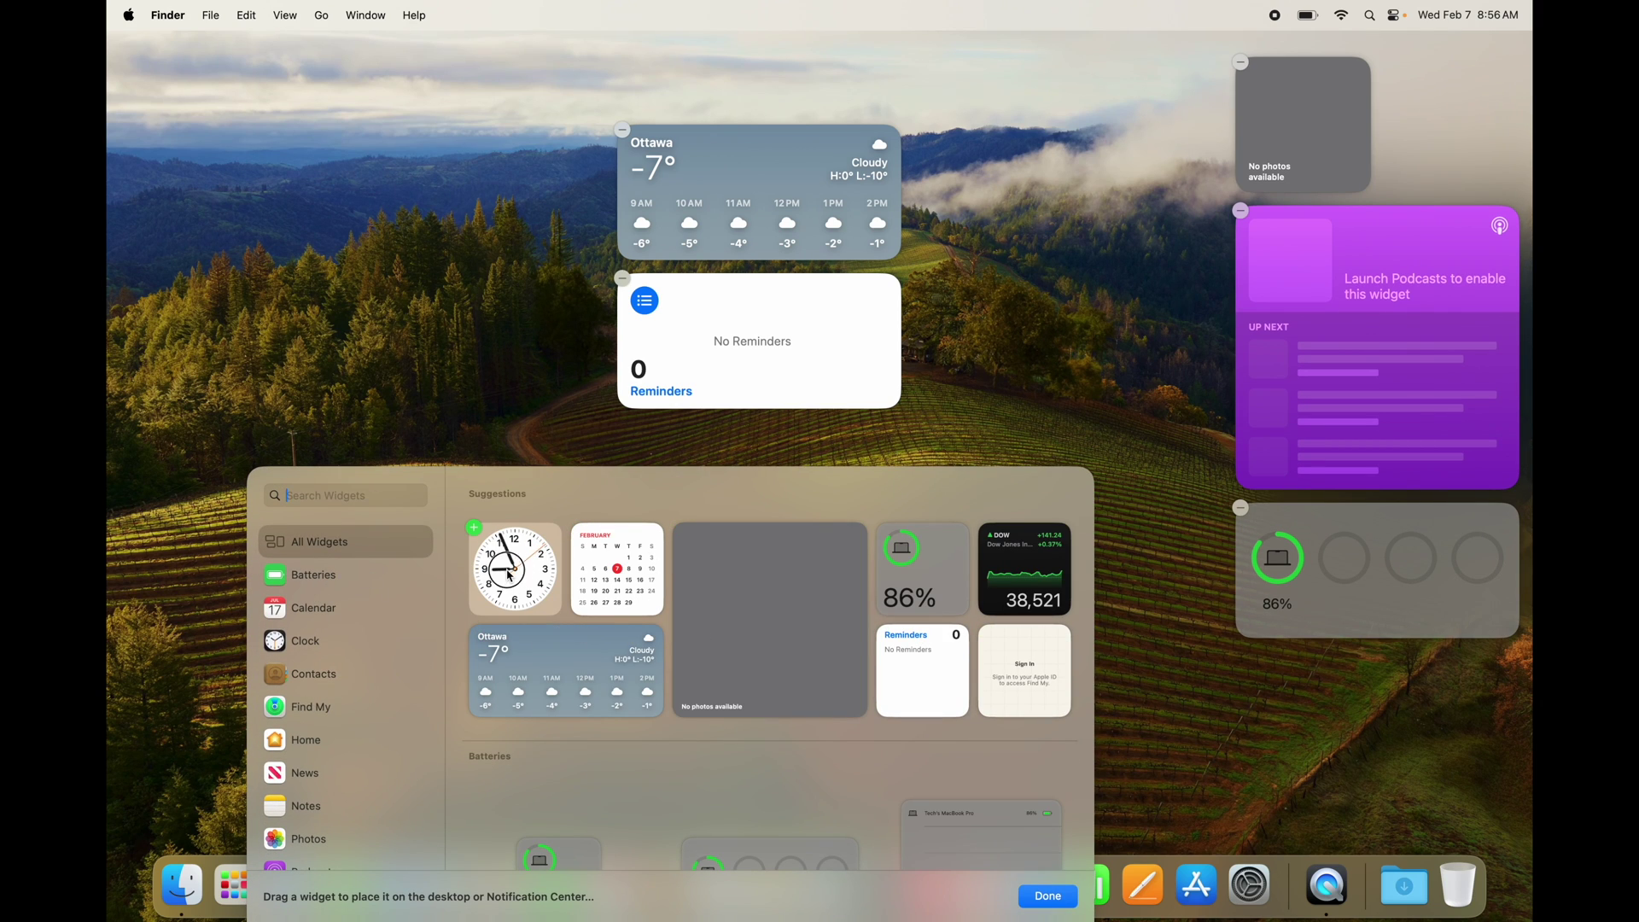
pyautogui.moveTo(509, 575); pyautogui.dragTo(1283, 709)
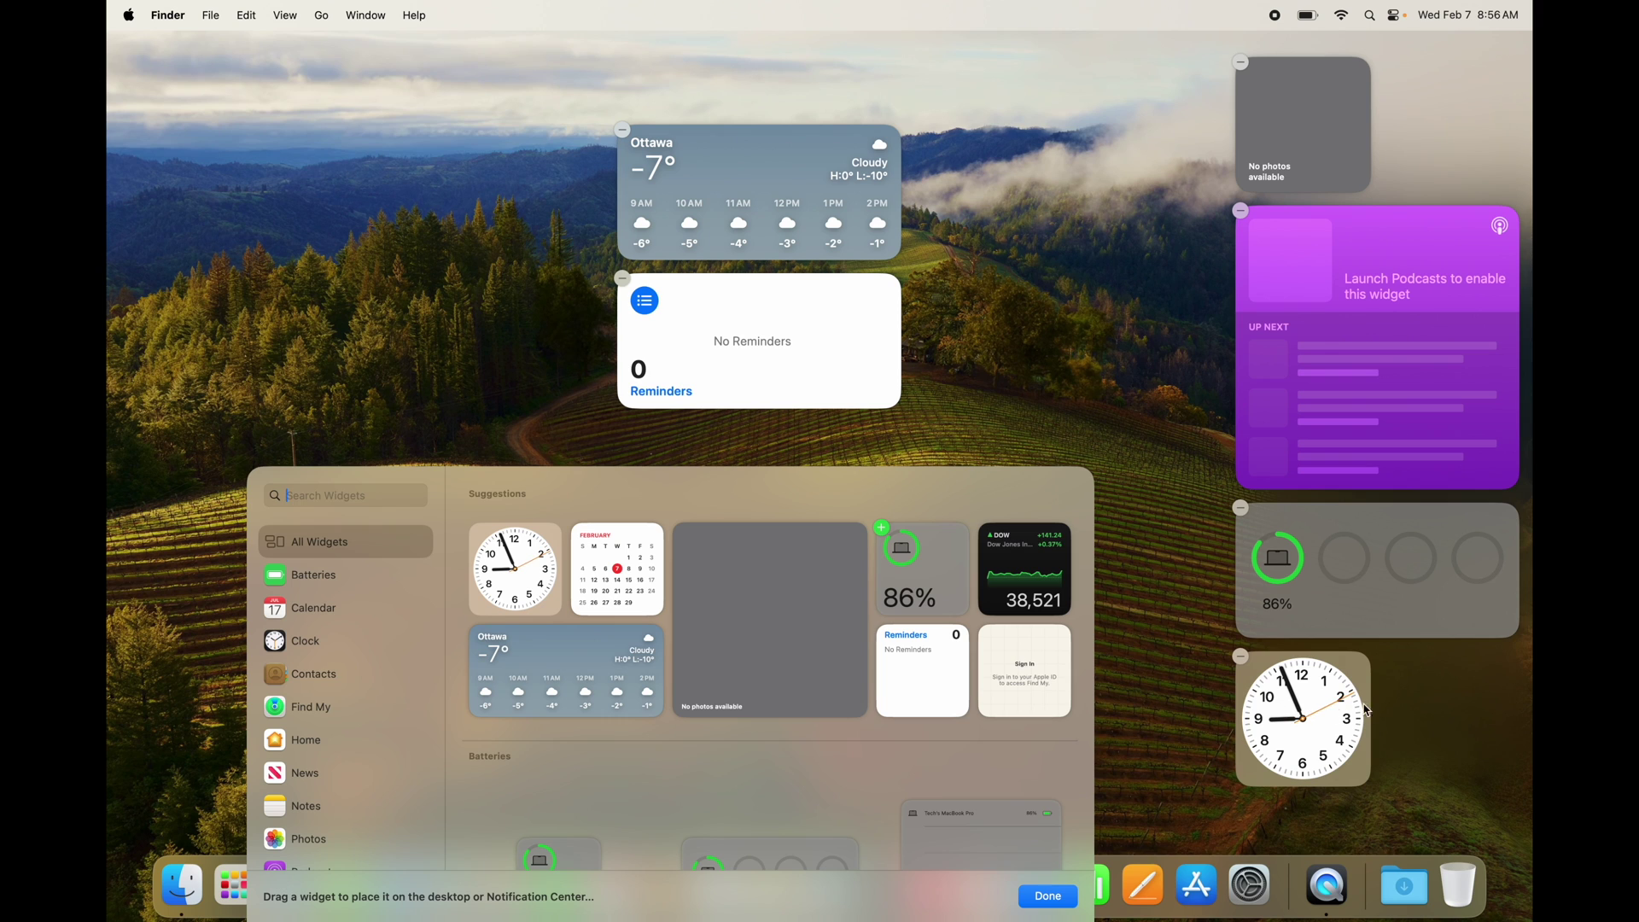
pyautogui.click(1191, 567)
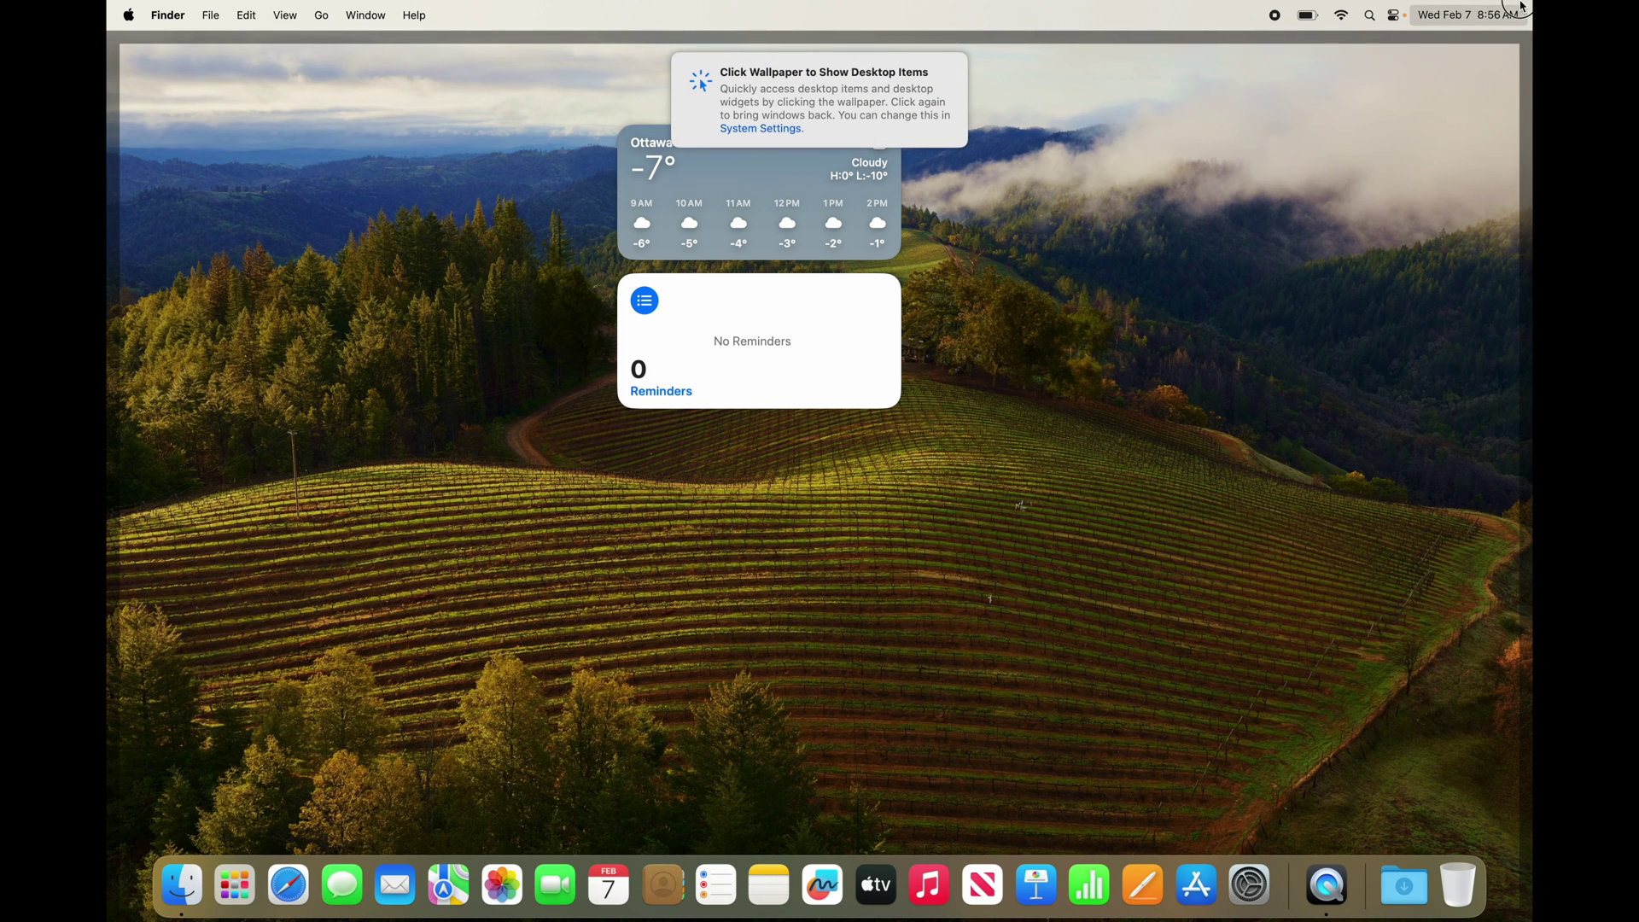
pyautogui.click(1340, 130)
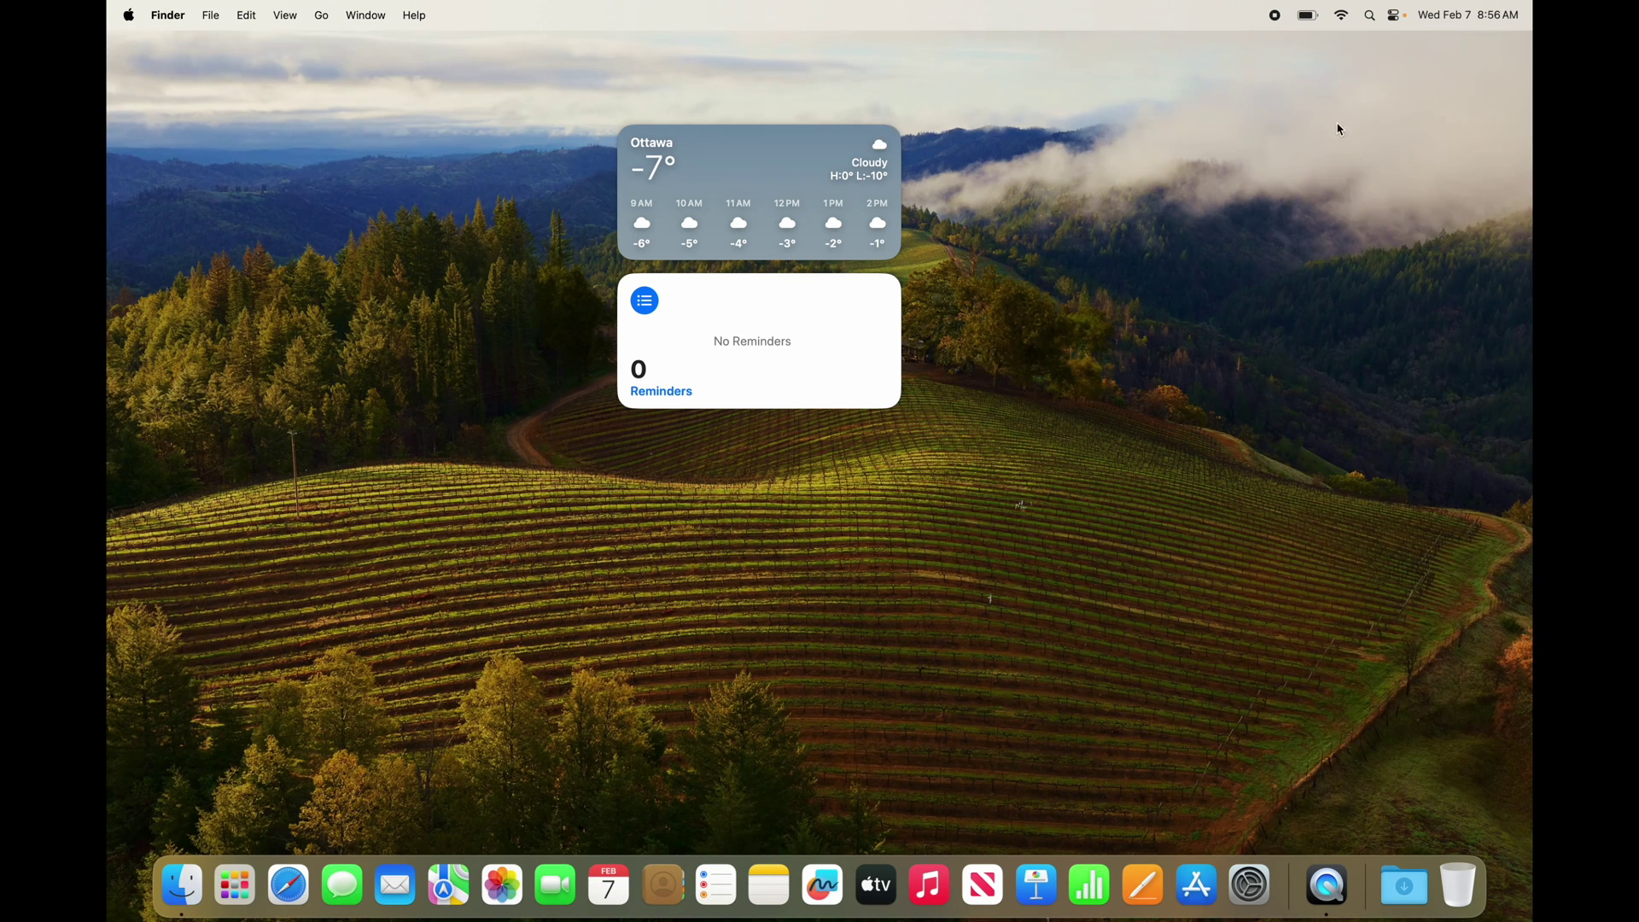
pyautogui.click(1509, 15)
pyautogui.moveTo(1266, 627); pyautogui.dragTo(982, 179)
pyautogui.click(1150, 301)
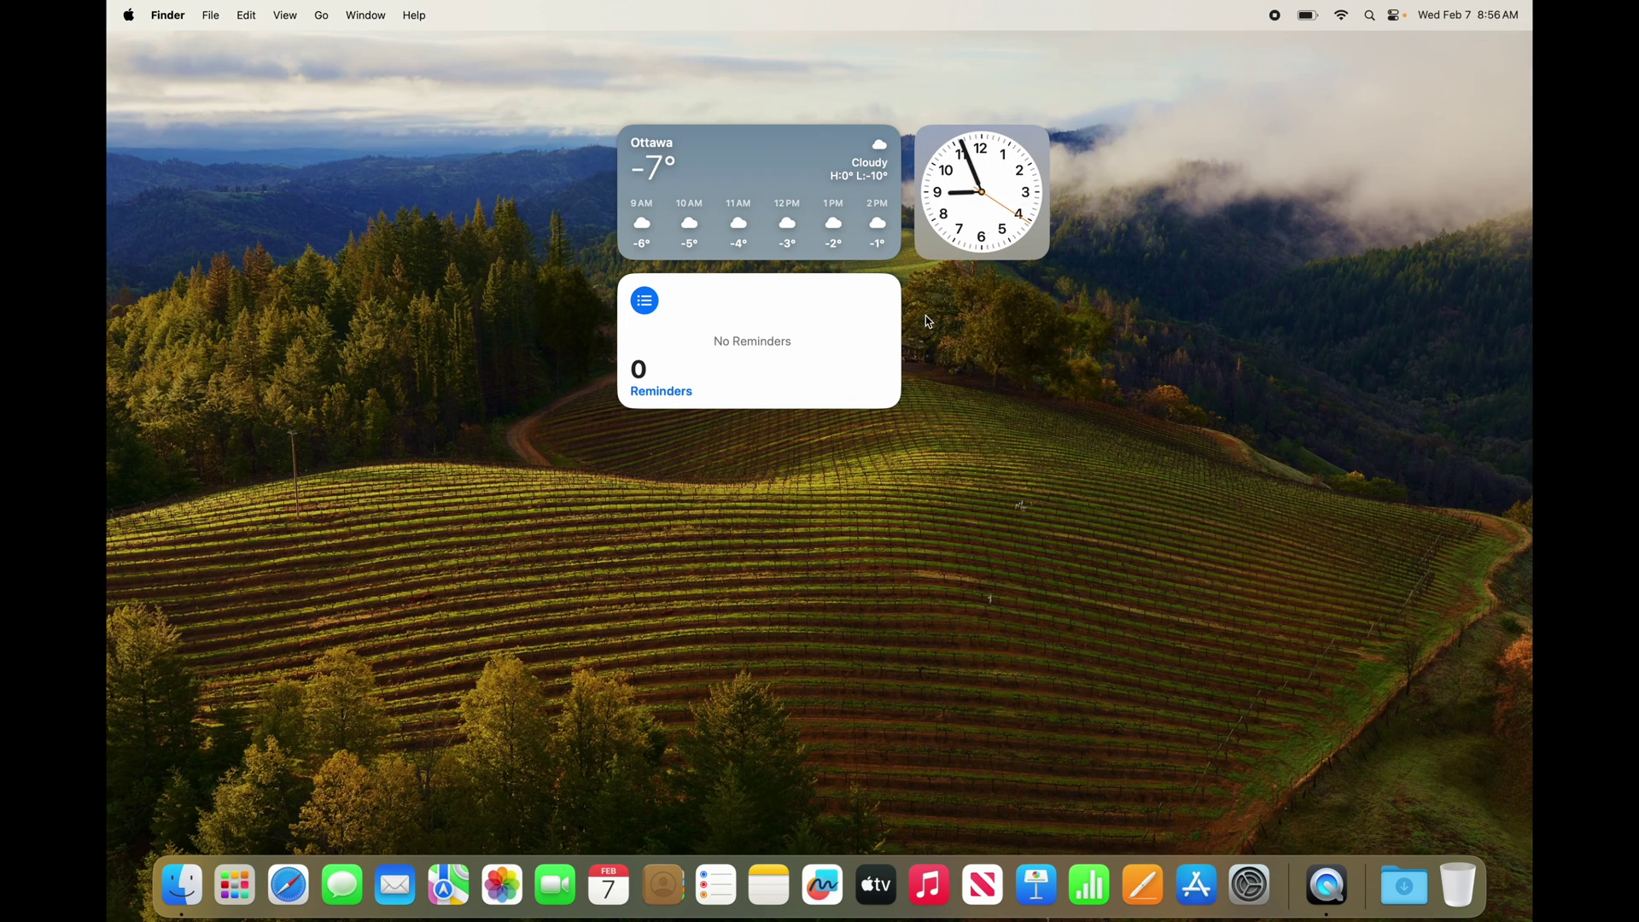
# Line up the Reminders, Weather and Clock widgets in one row along the desktop's upper edge
pyautogui.moveTo(959, 218); pyautogui.dragTo(1337, 159)
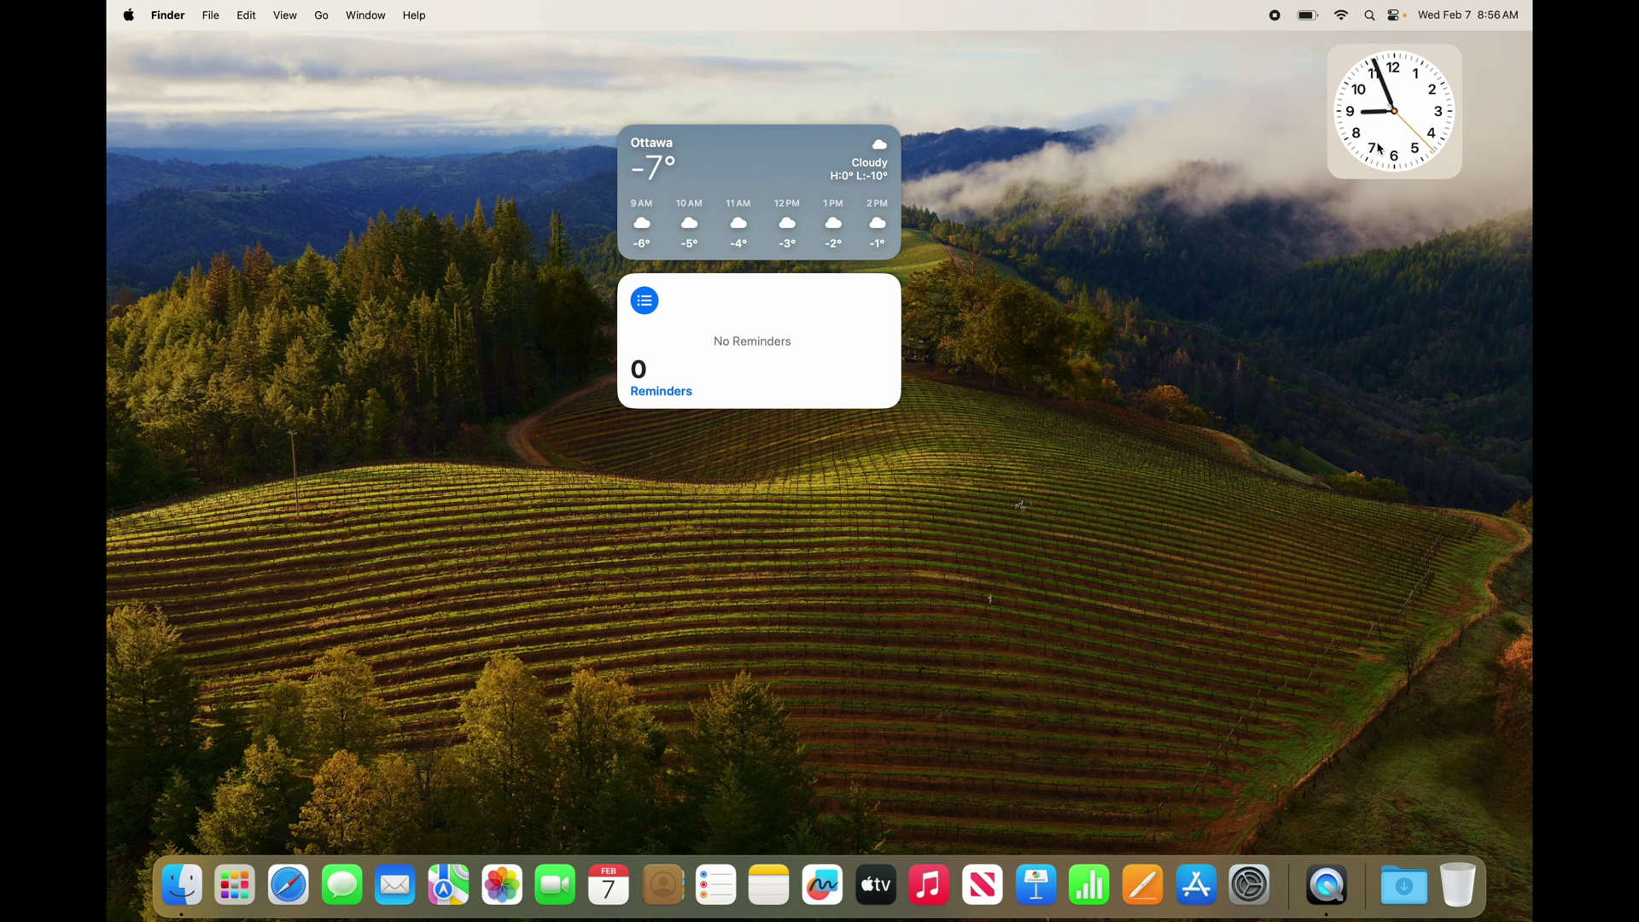
pyautogui.moveTo(804, 193); pyautogui.dragTo(1158, 117)
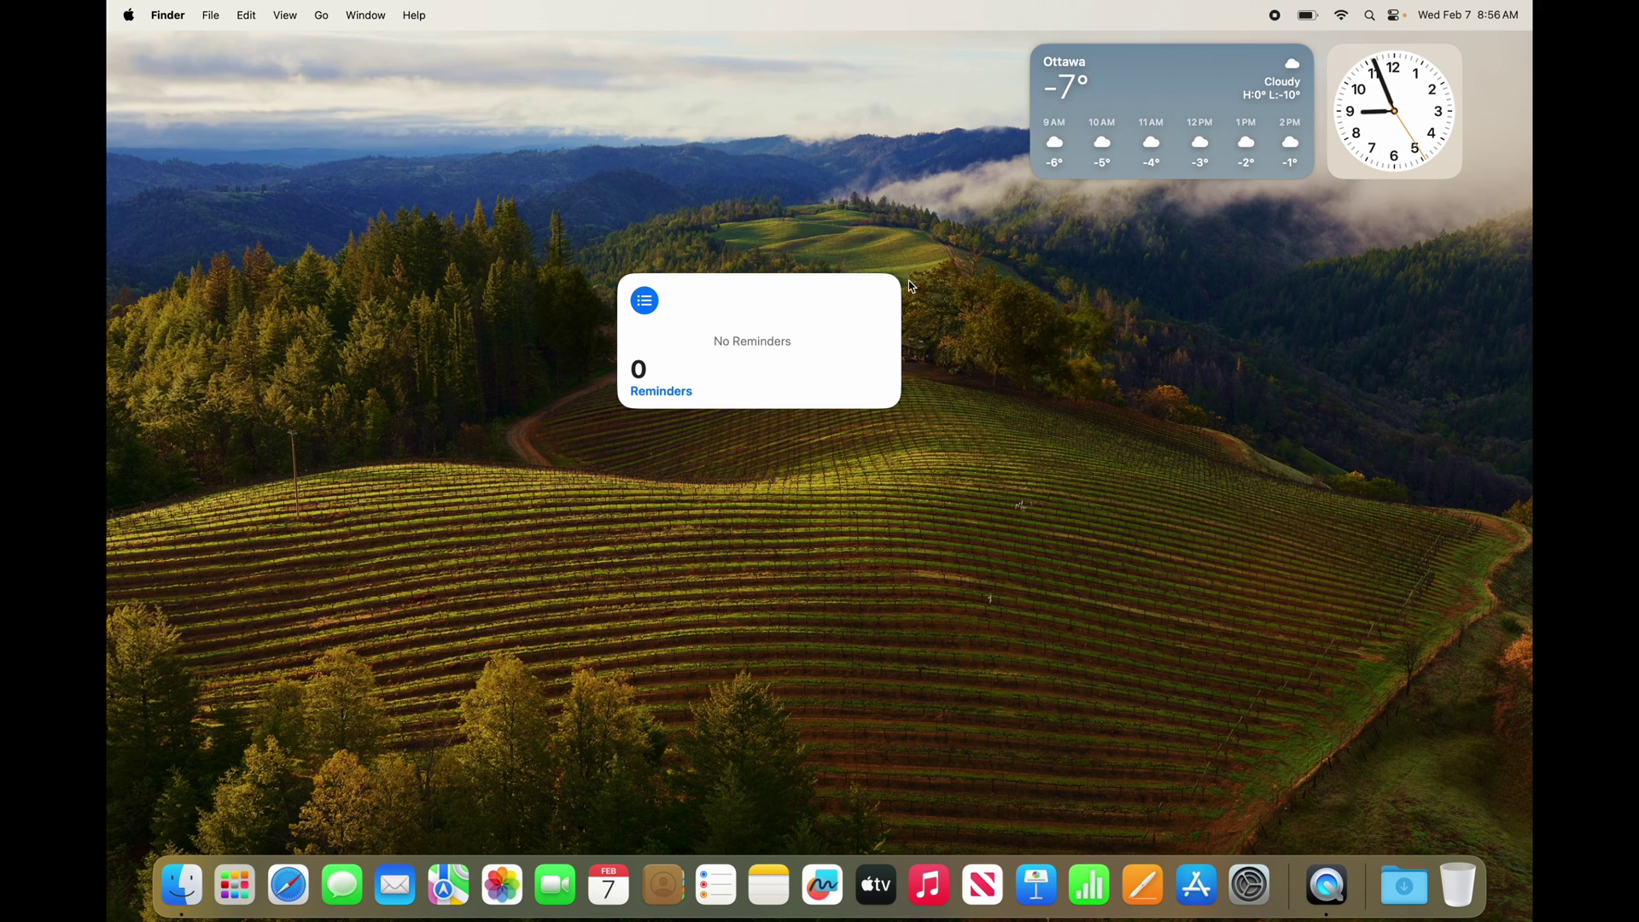
pyautogui.moveTo(818, 325); pyautogui.dragTo(889, 106)
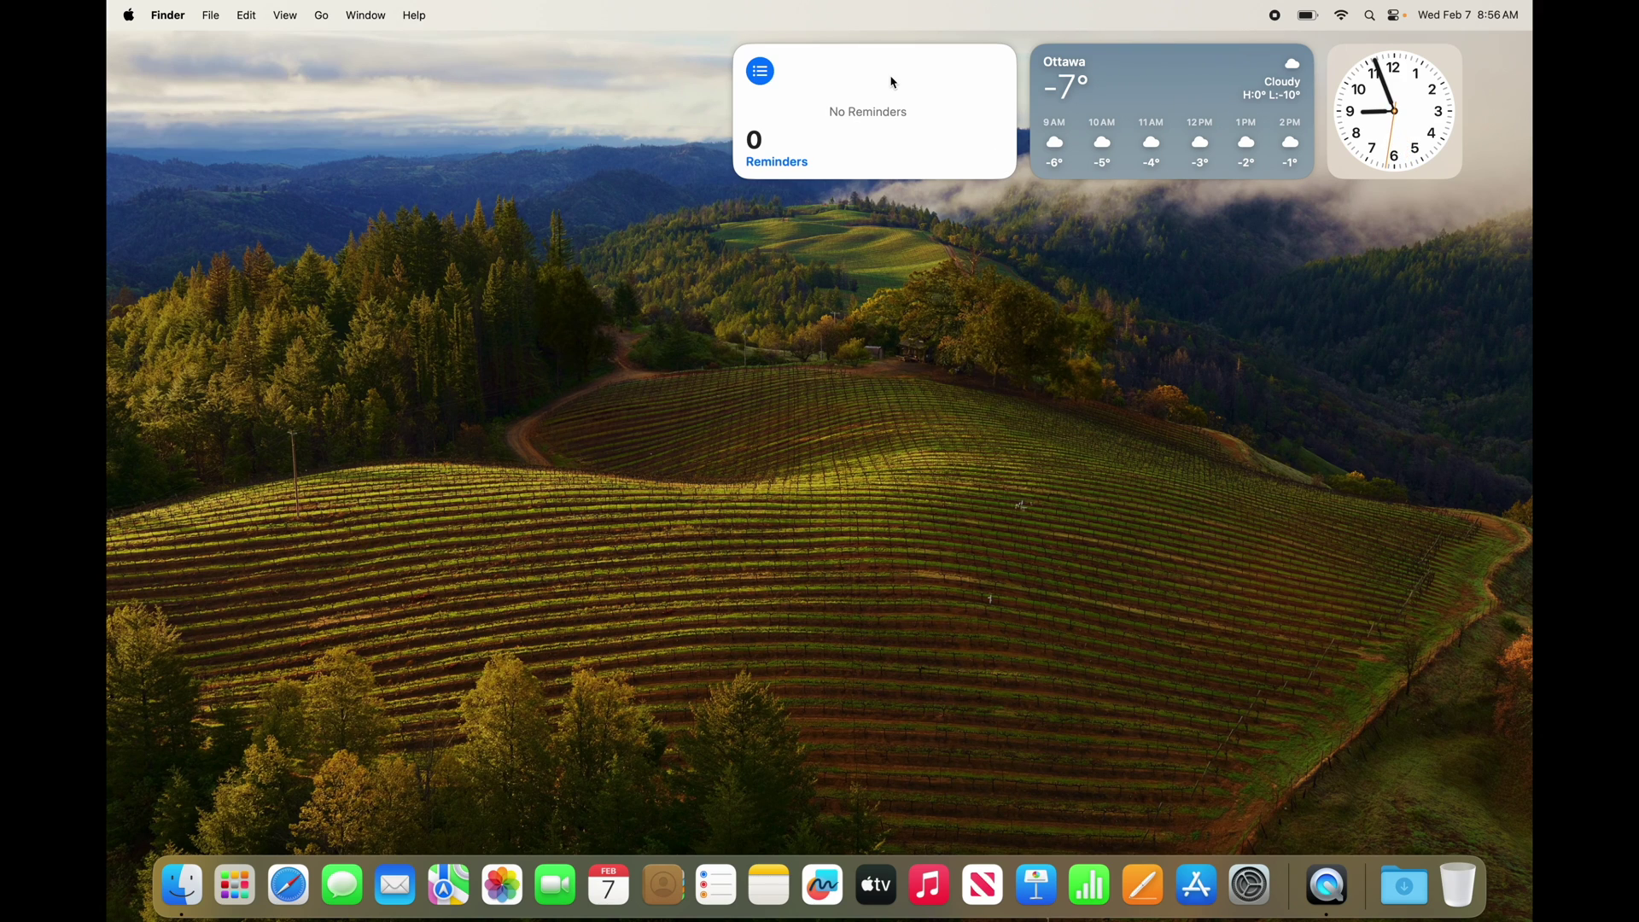
# Rearrange the desktop widgets into a row across the middle of the desktop, ordered Clock, Reminders, Weather
pyautogui.moveTo(914, 119); pyautogui.dragTo(769, 432)
pyautogui.moveTo(1175, 102); pyautogui.dragTo(1031, 433)
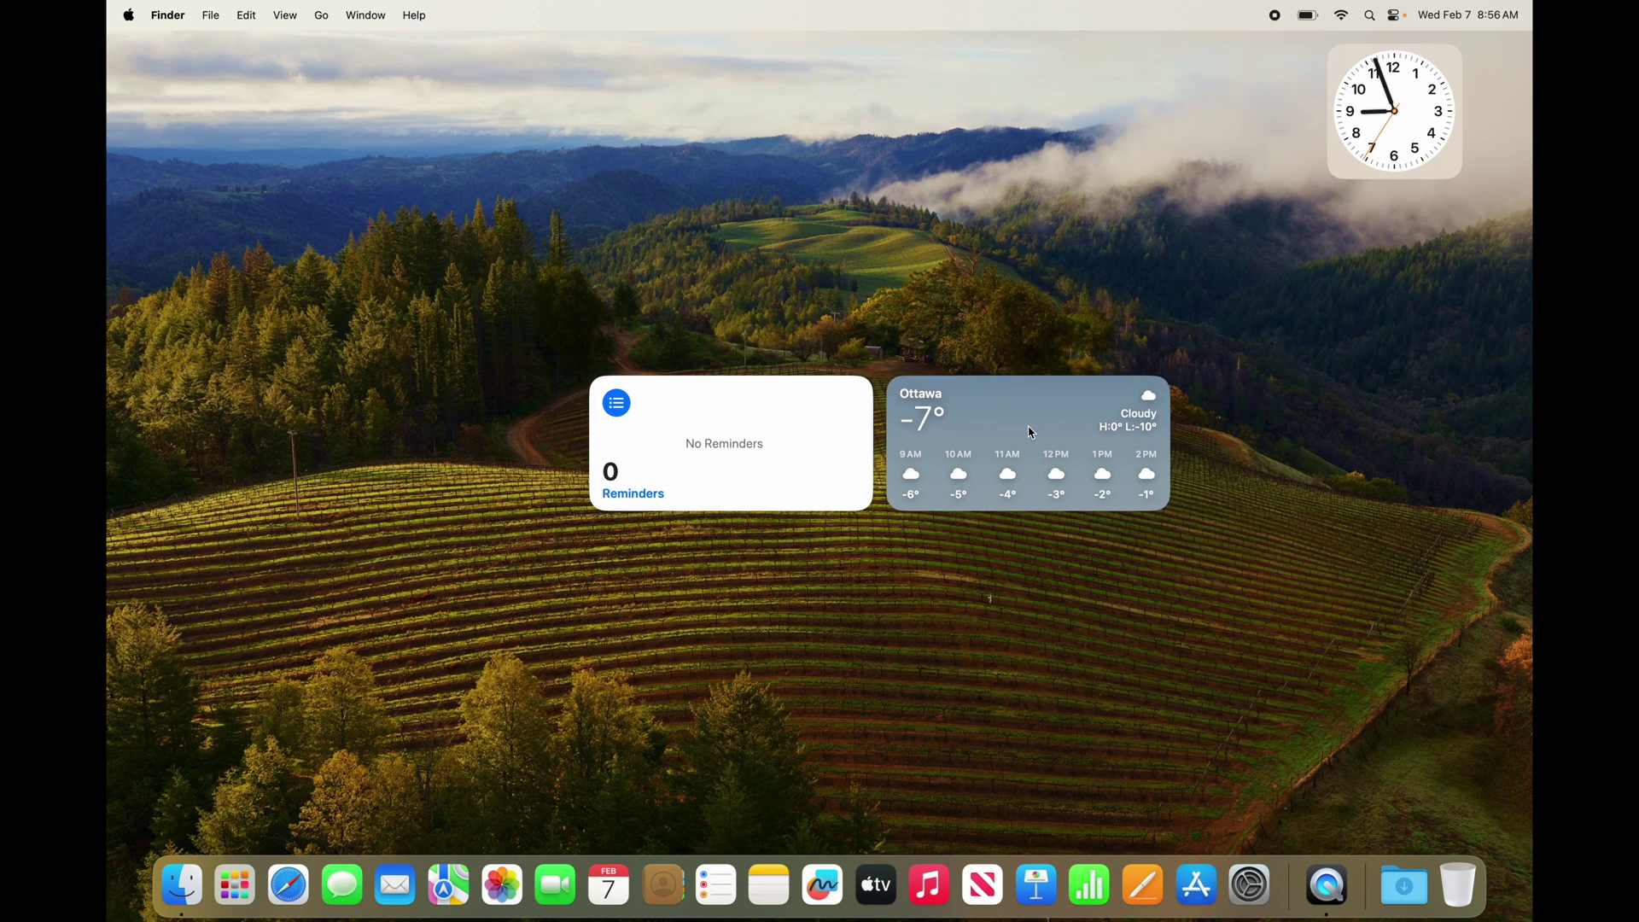
pyautogui.moveTo(1380, 126); pyautogui.dragTo(494, 455)
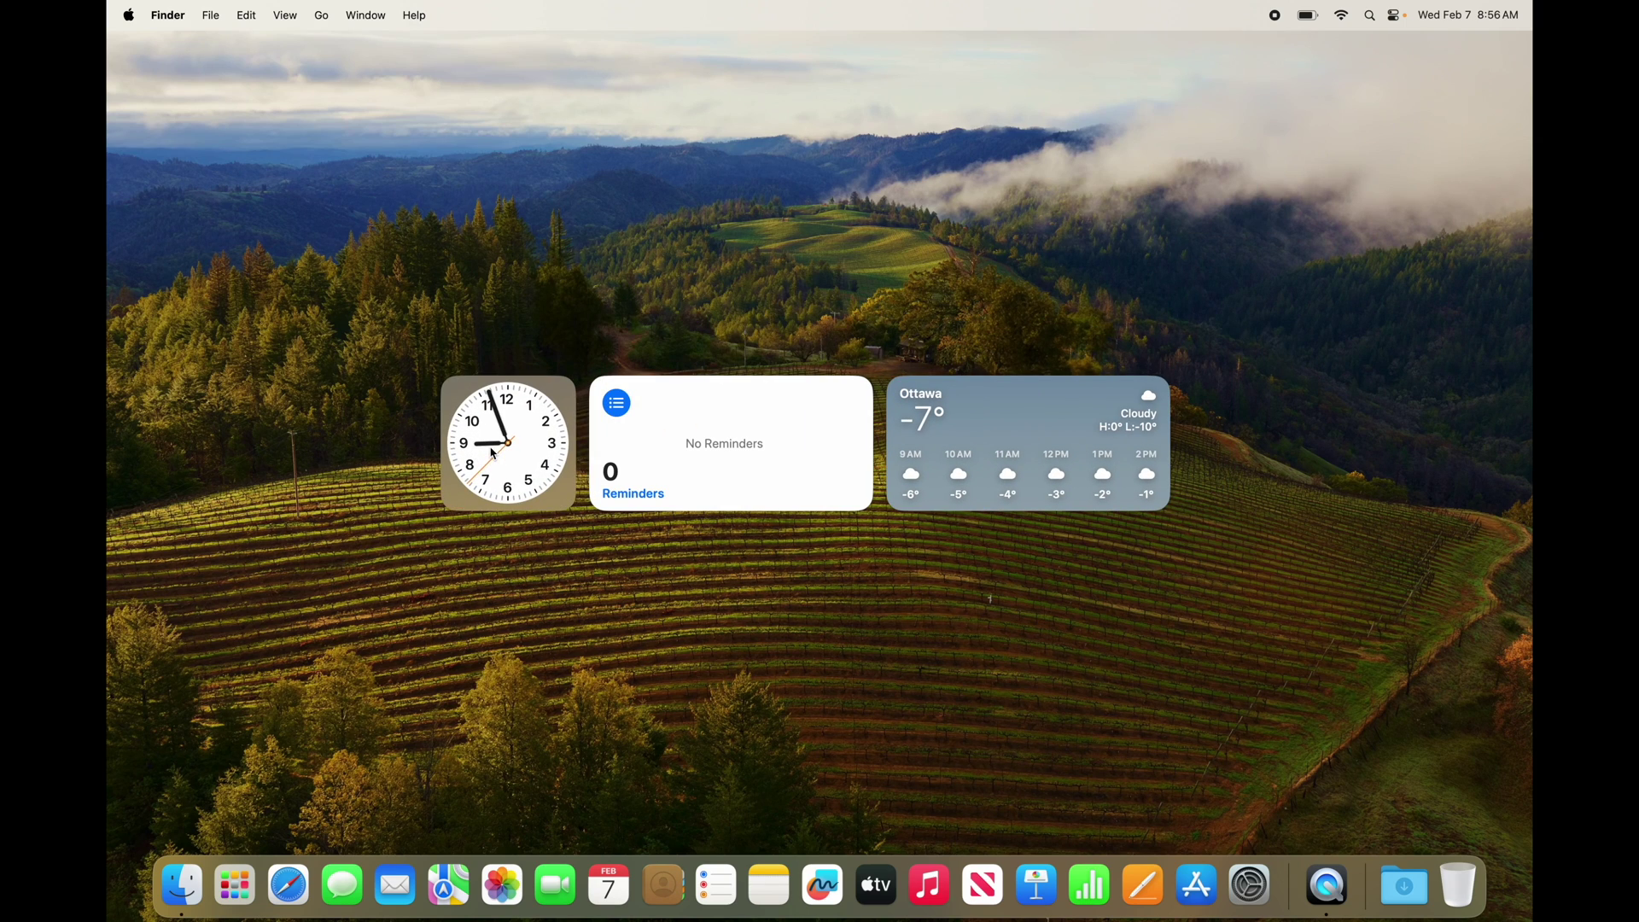
# Open the Weather app from its desktop widget, close its window and allow it to use the current location
pyautogui.click(1044, 417)
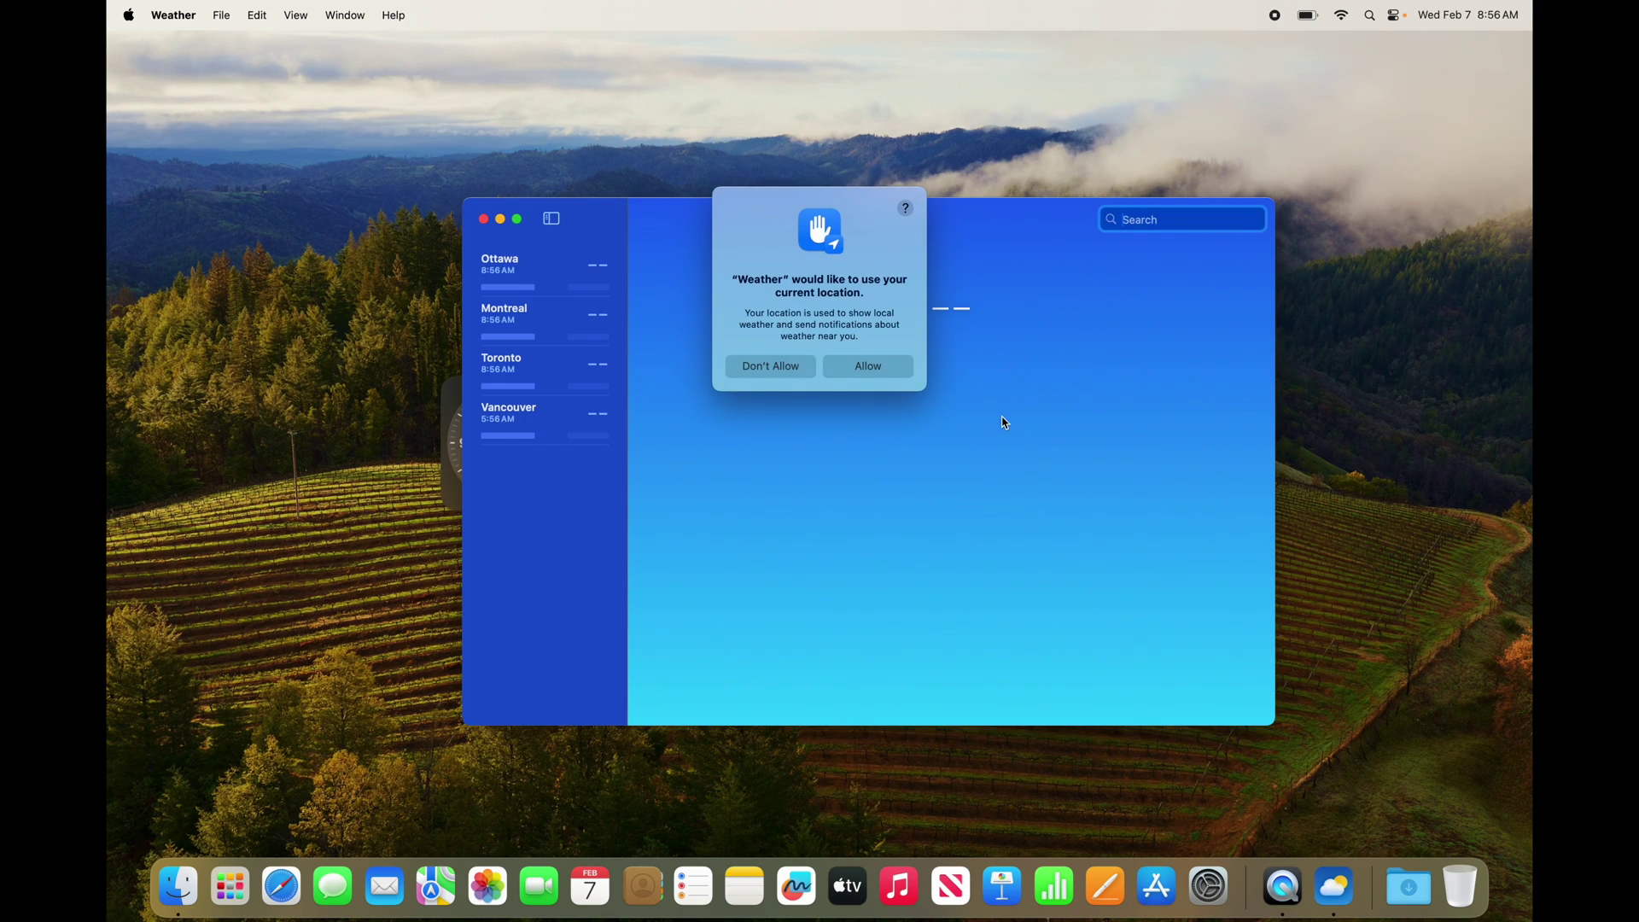
pyautogui.click(483, 219)
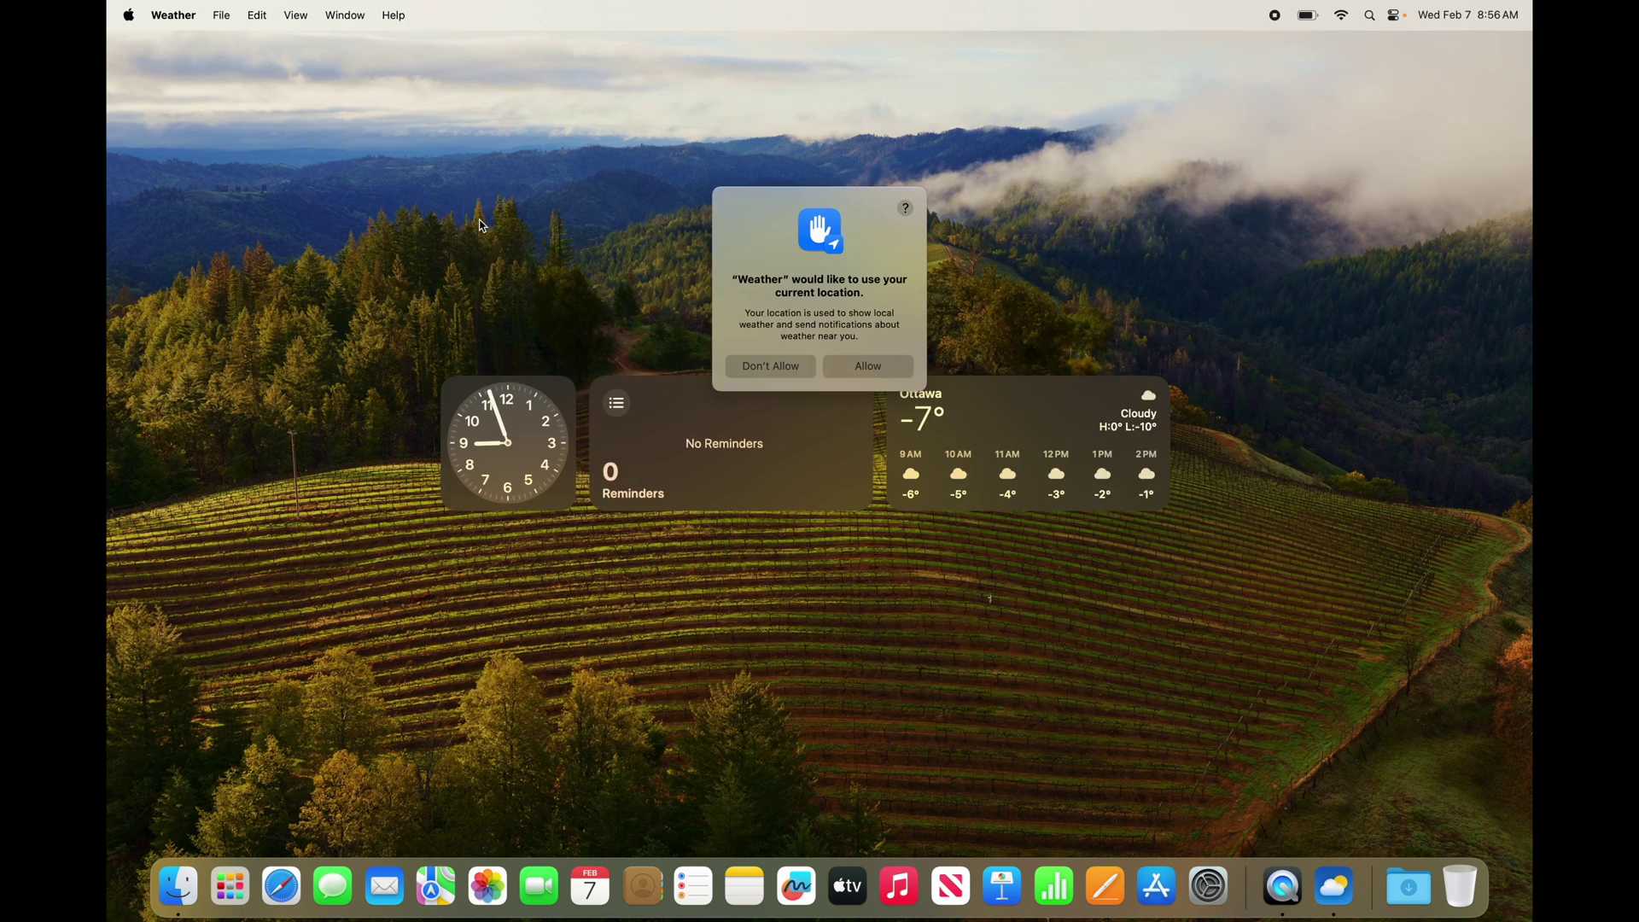
pyautogui.click(868, 367)
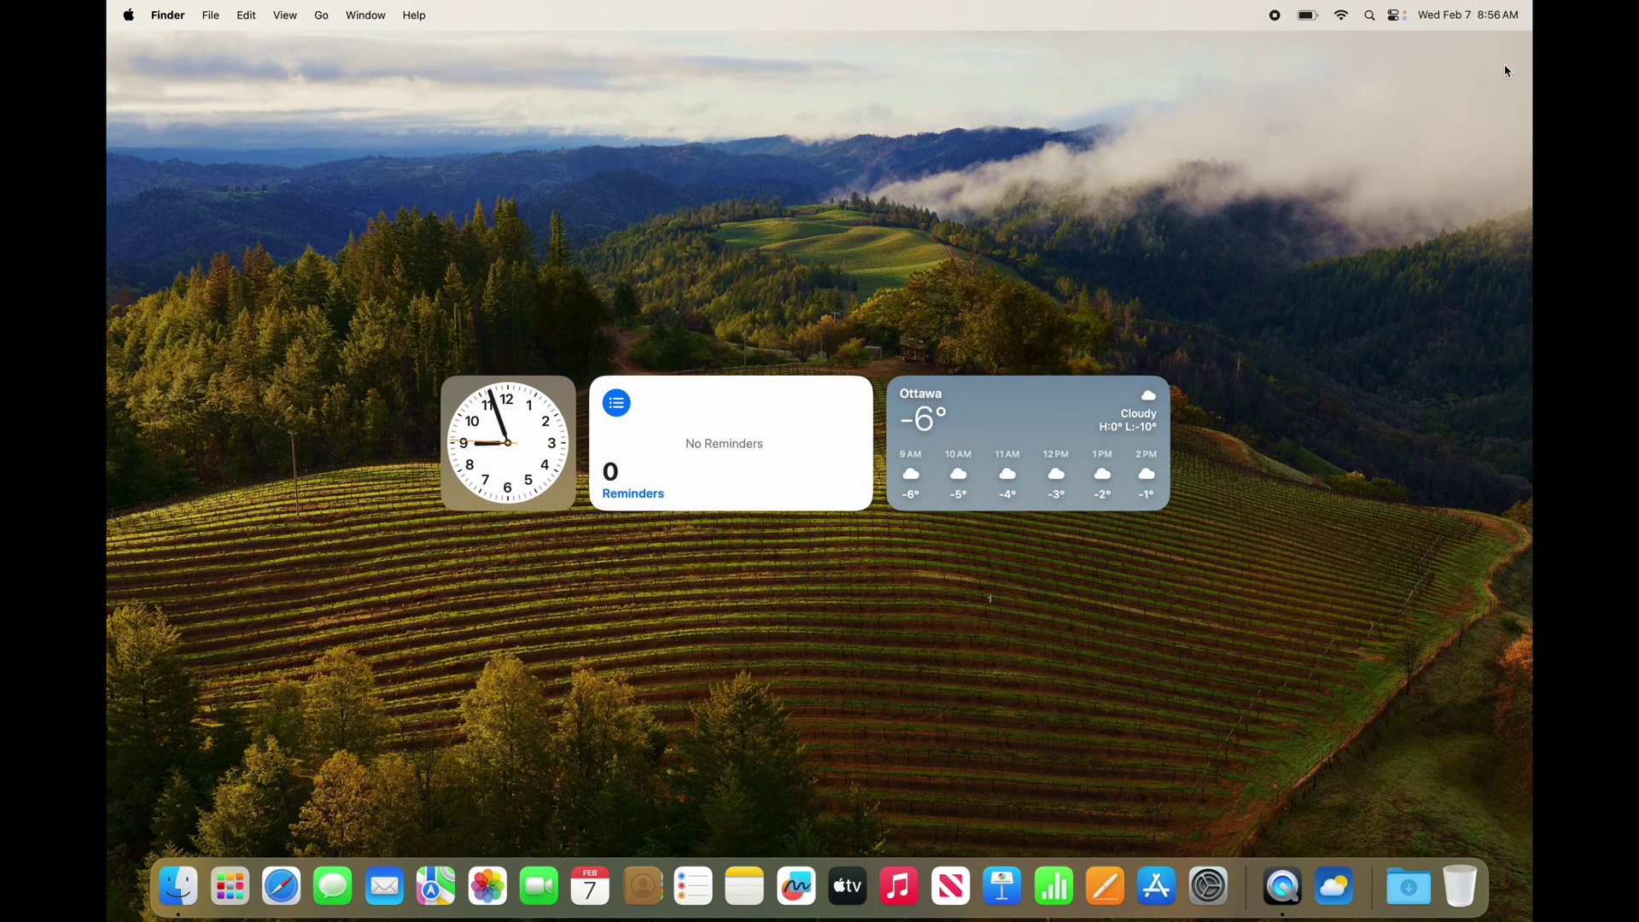
# Remove the Weather, Reminders and Clock widgets from the desktop and finish editing widgets
pyautogui.click(1477, 15)
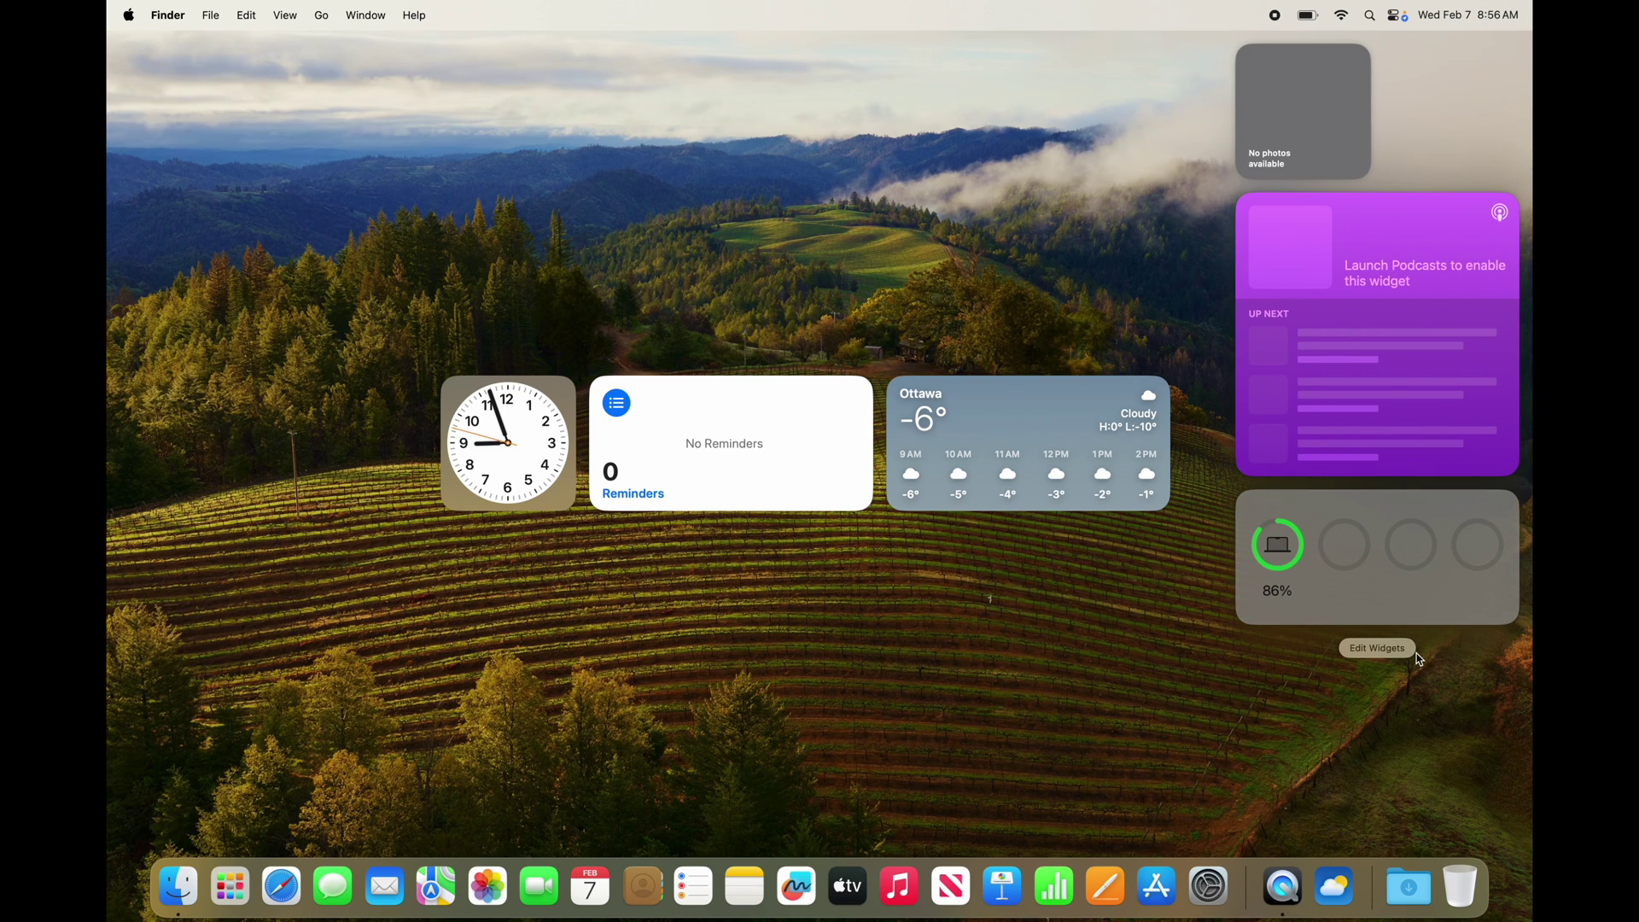
pyautogui.click(1385, 651)
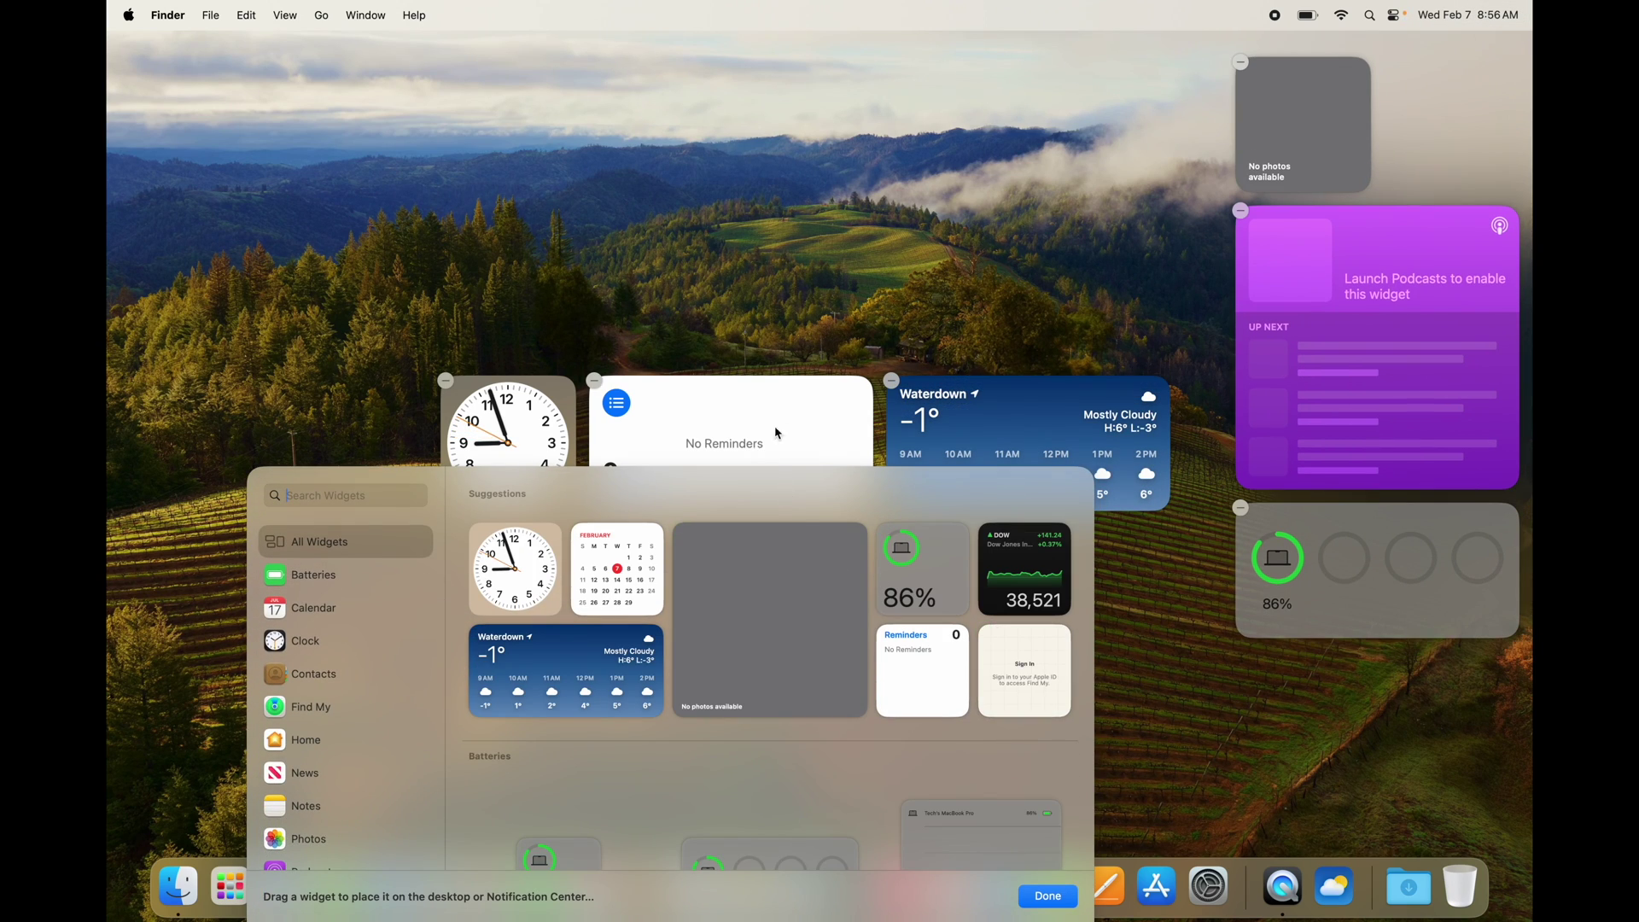
pyautogui.click(891, 381)
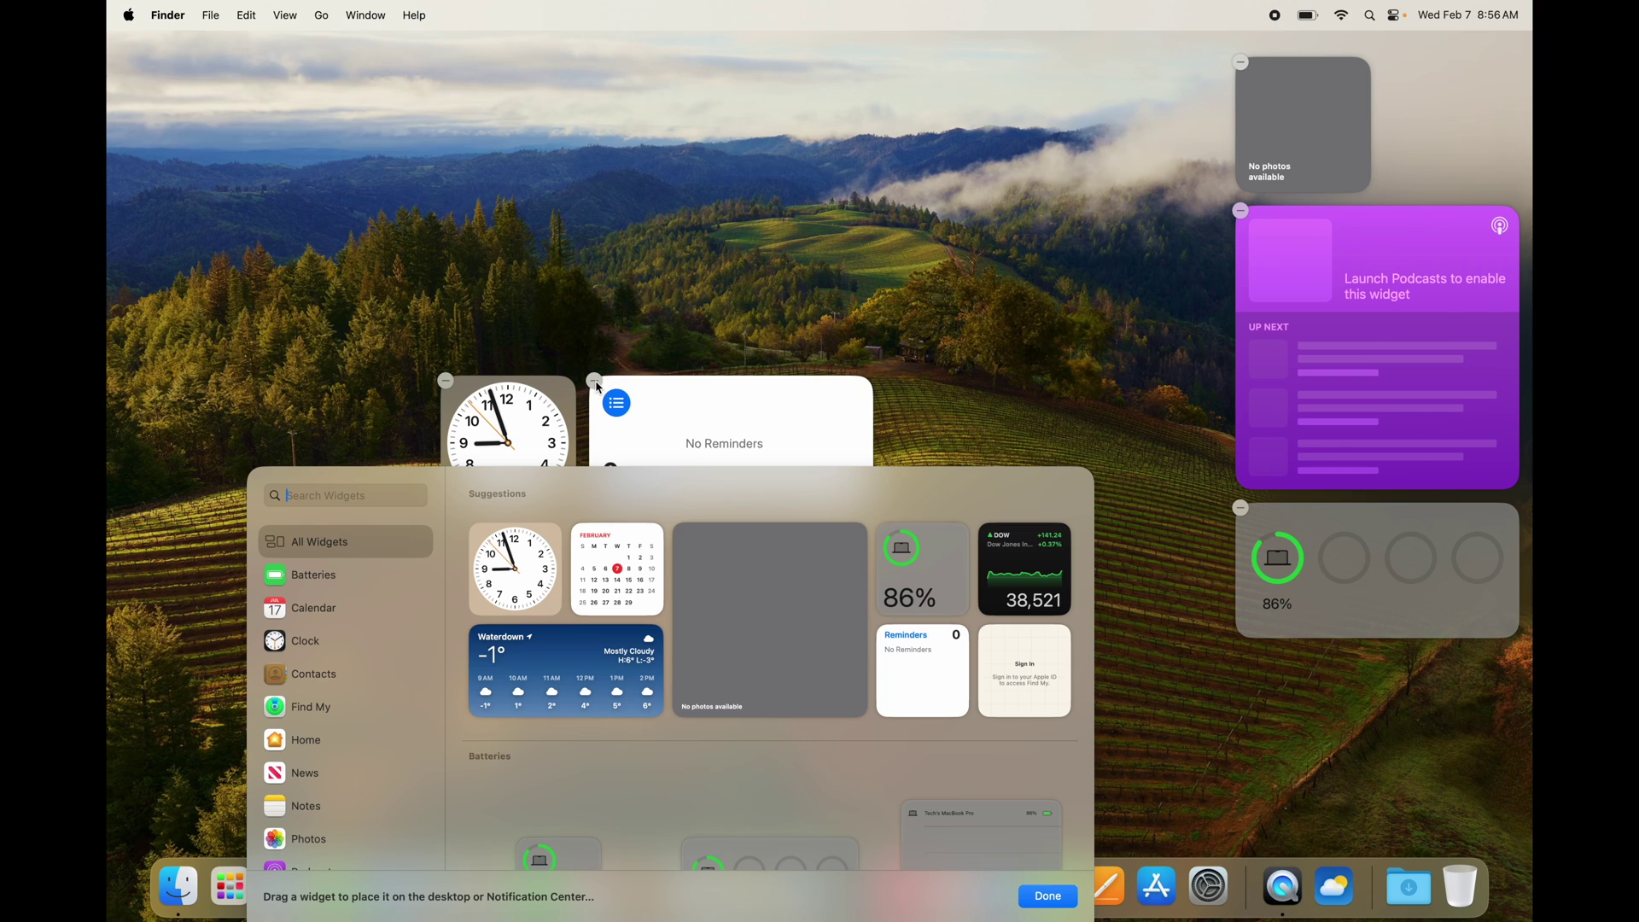
pyautogui.click(597, 384)
pyautogui.click(444, 383)
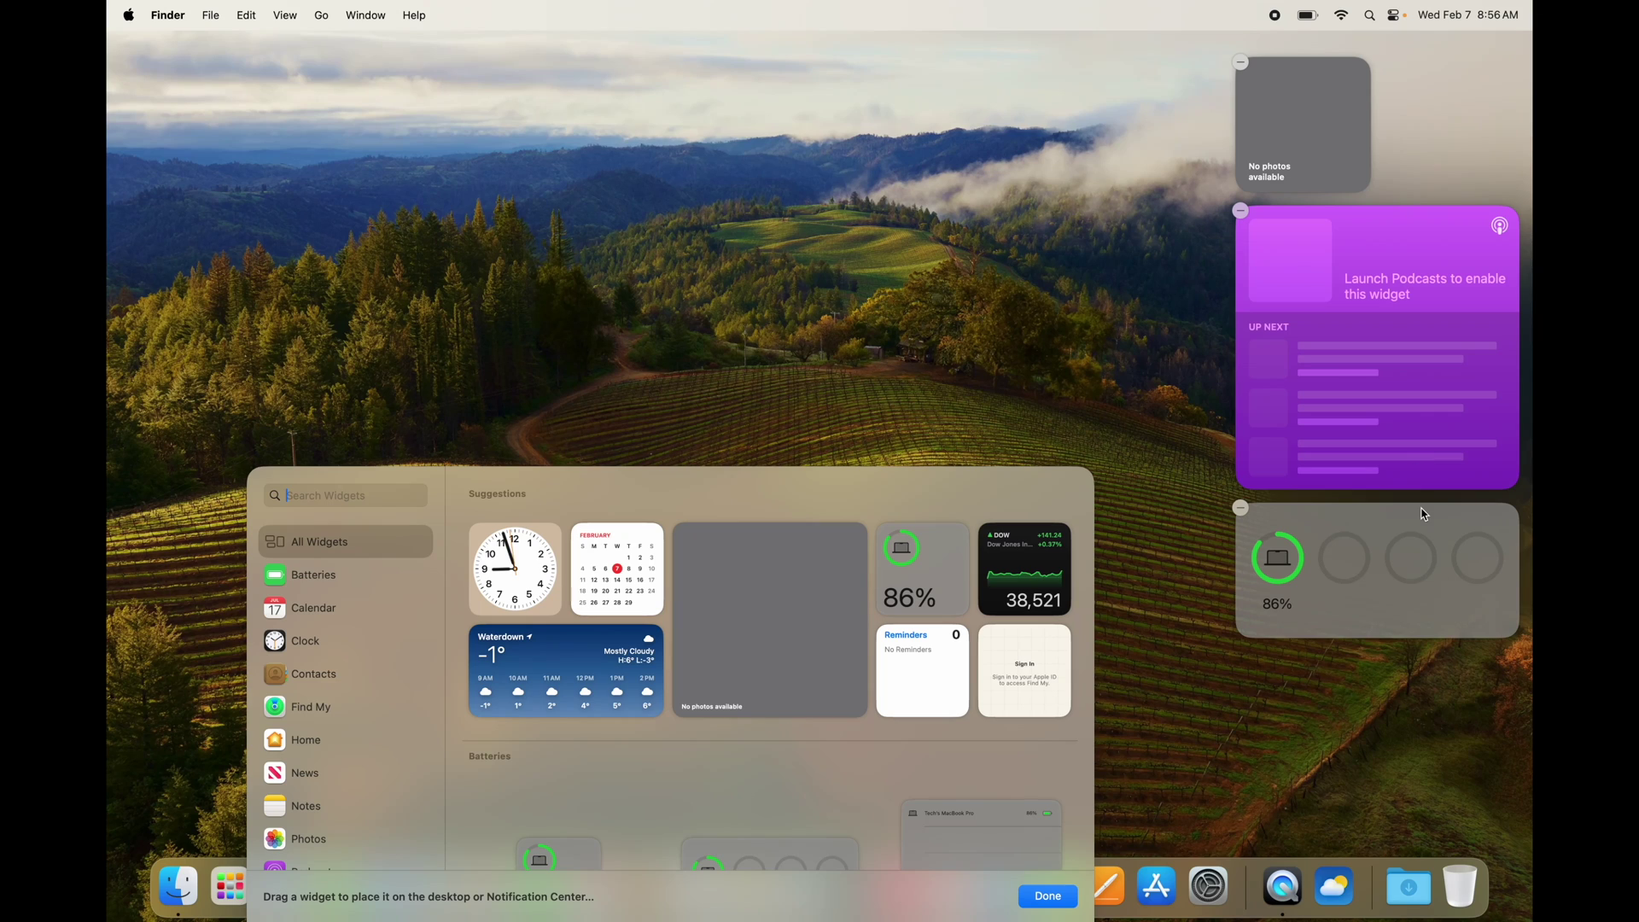
pyautogui.click(1007, 232)
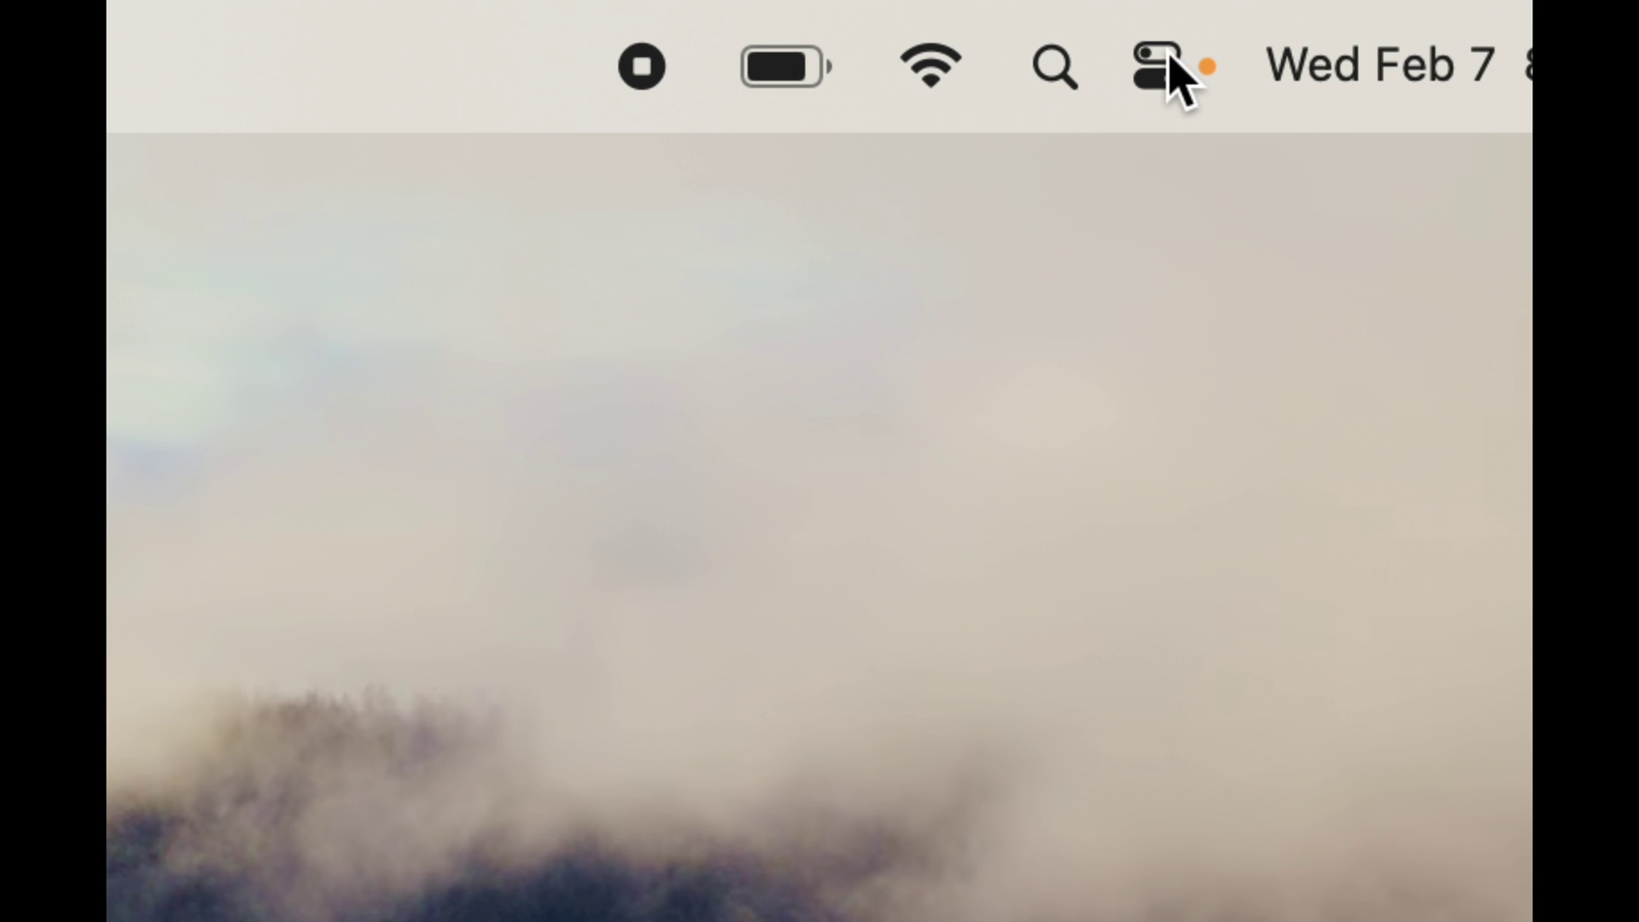
# Look at the Control Center options and return to the desktop
pyautogui.click(1179, 74)
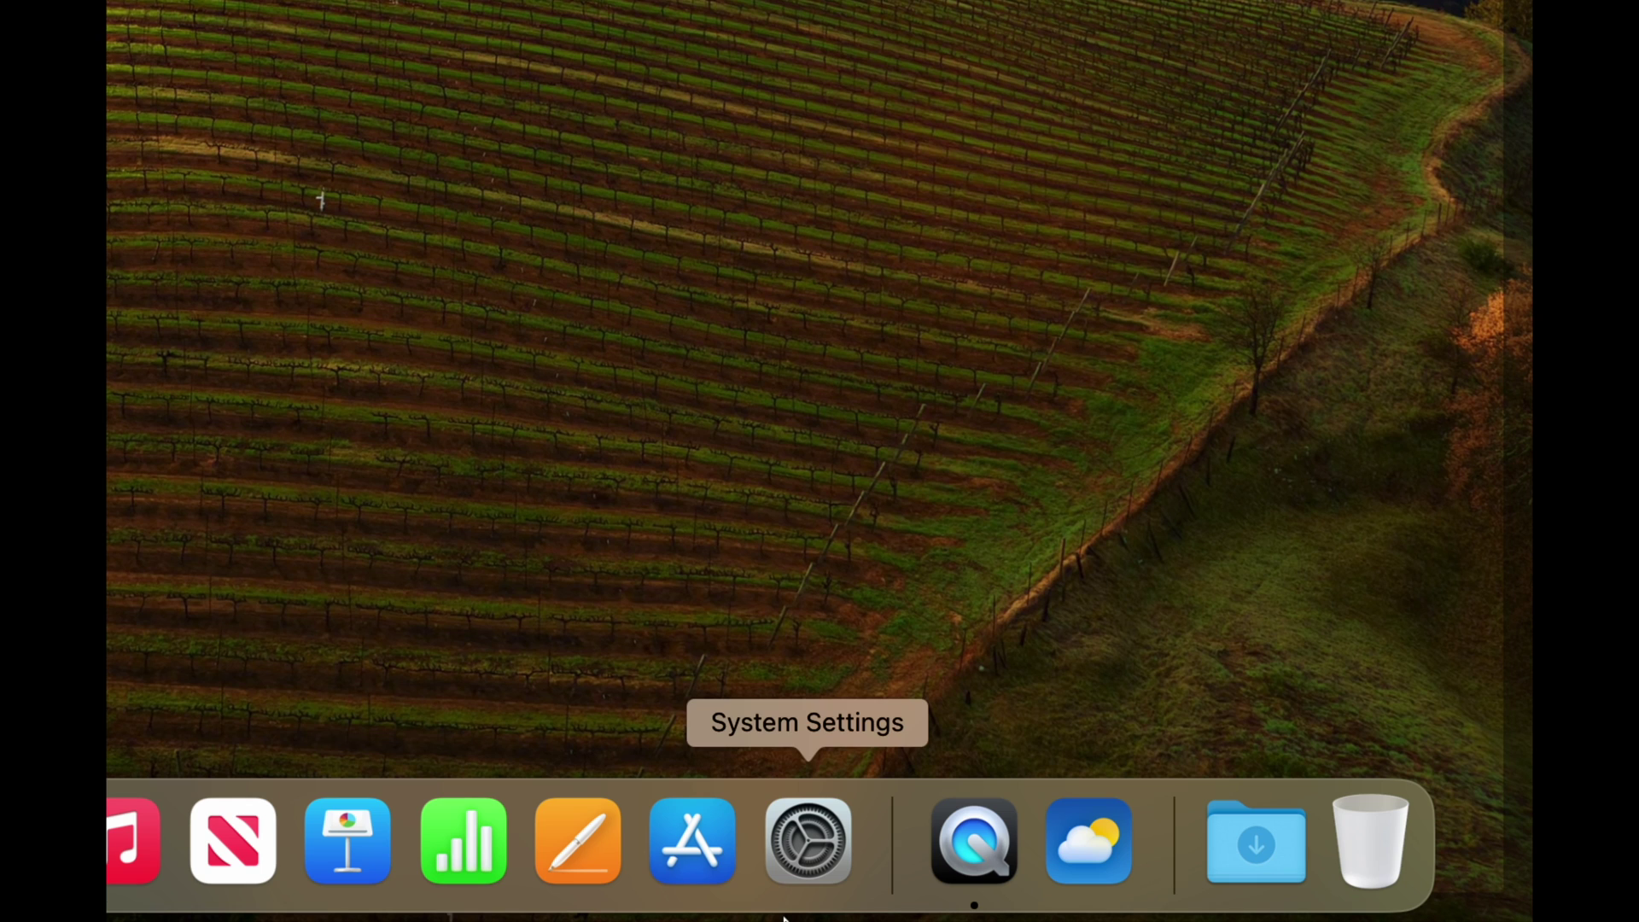
pyautogui.click(698, 640)
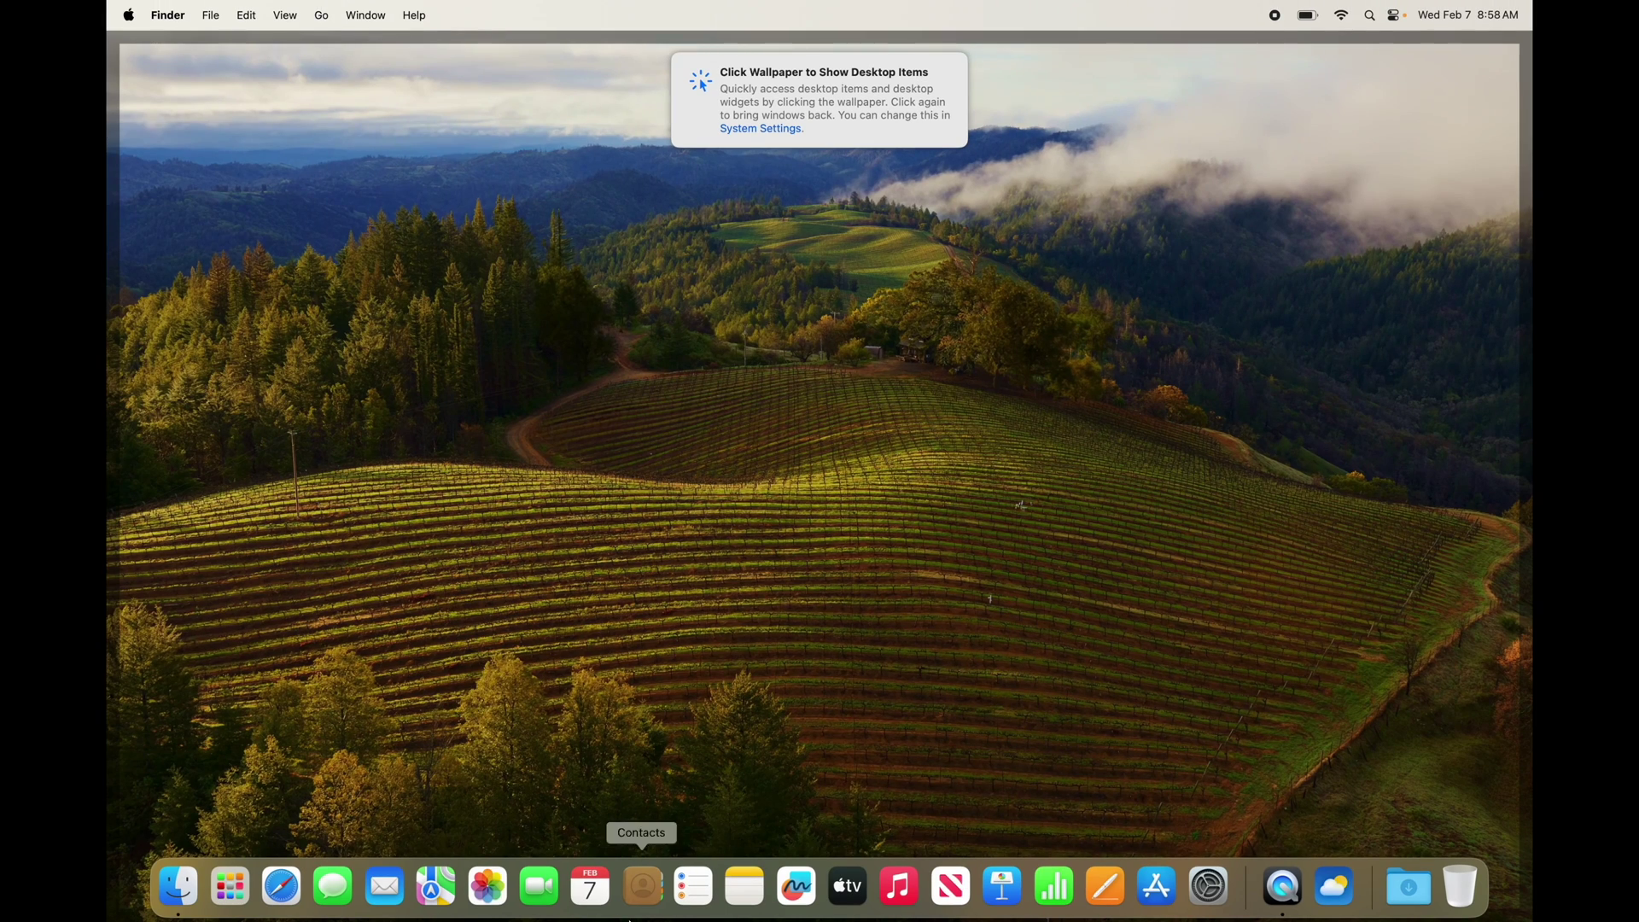
# Open a Finder window, examine its AirDrop section and close the window
pyautogui.click(178, 888)
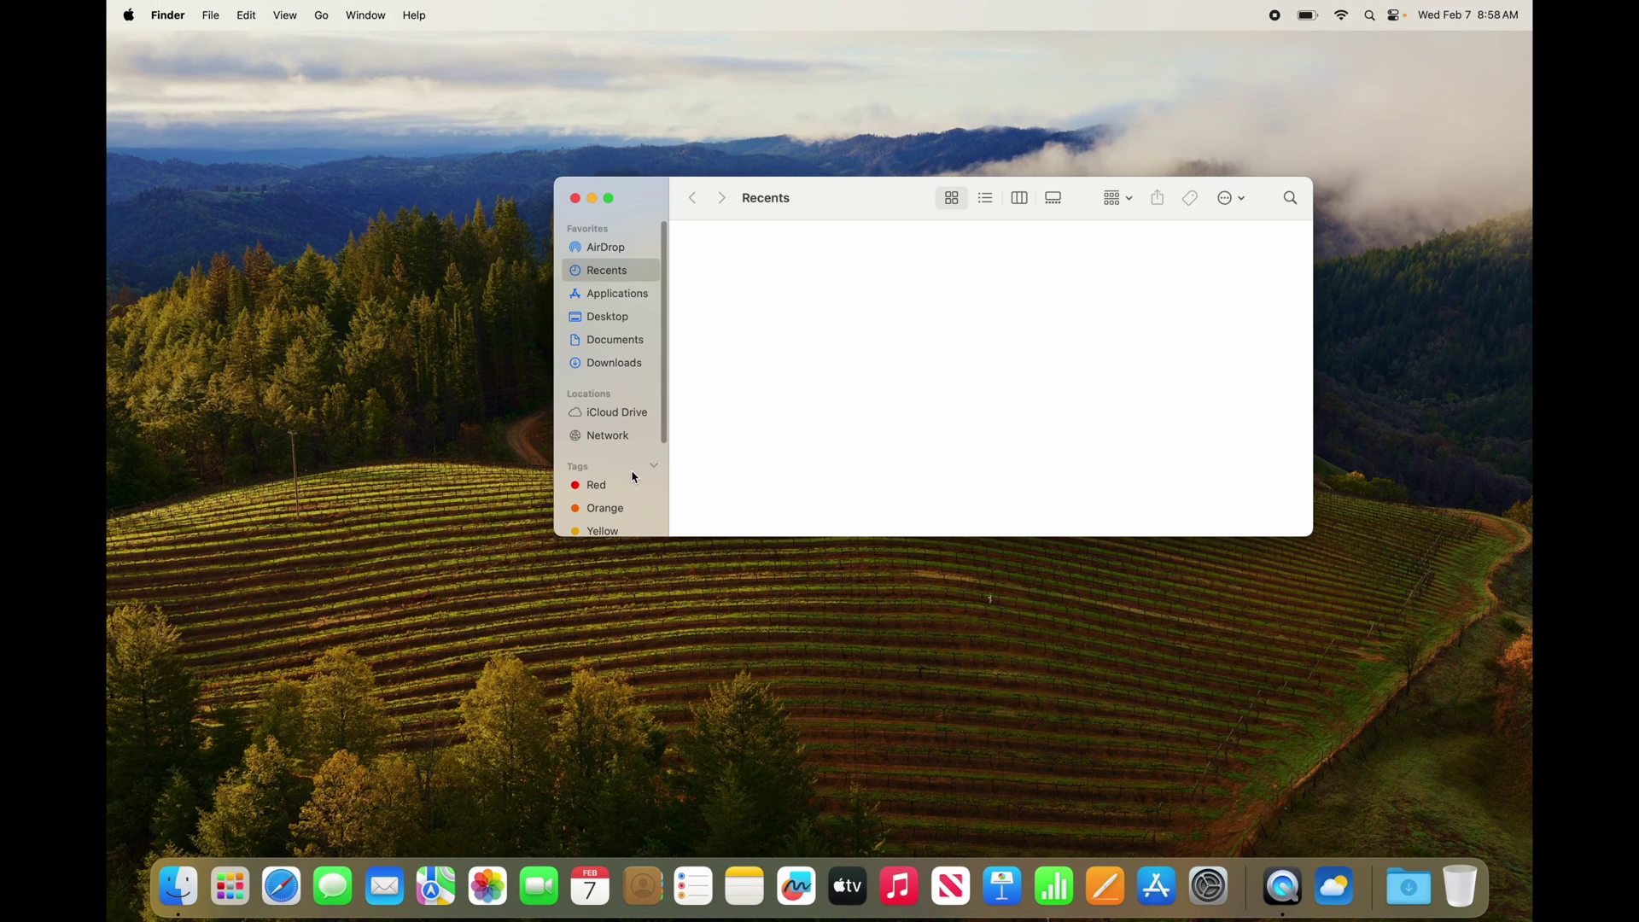
pyautogui.click(603, 247)
pyautogui.moveTo(794, 216); pyautogui.dragTo(584, 207)
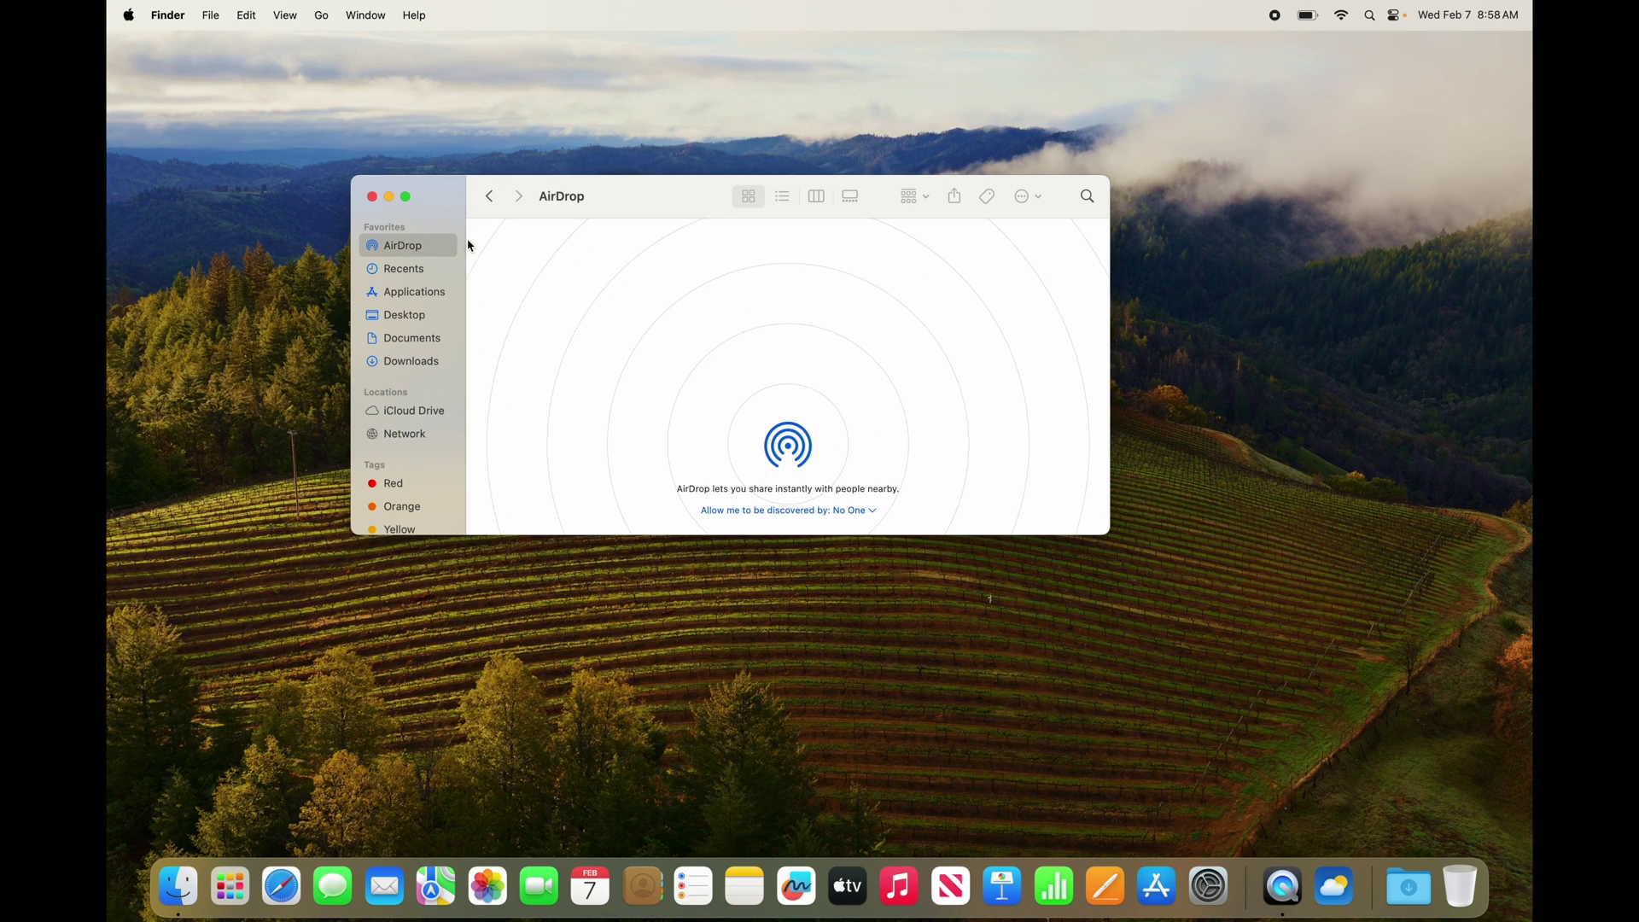
pyautogui.click(373, 197)
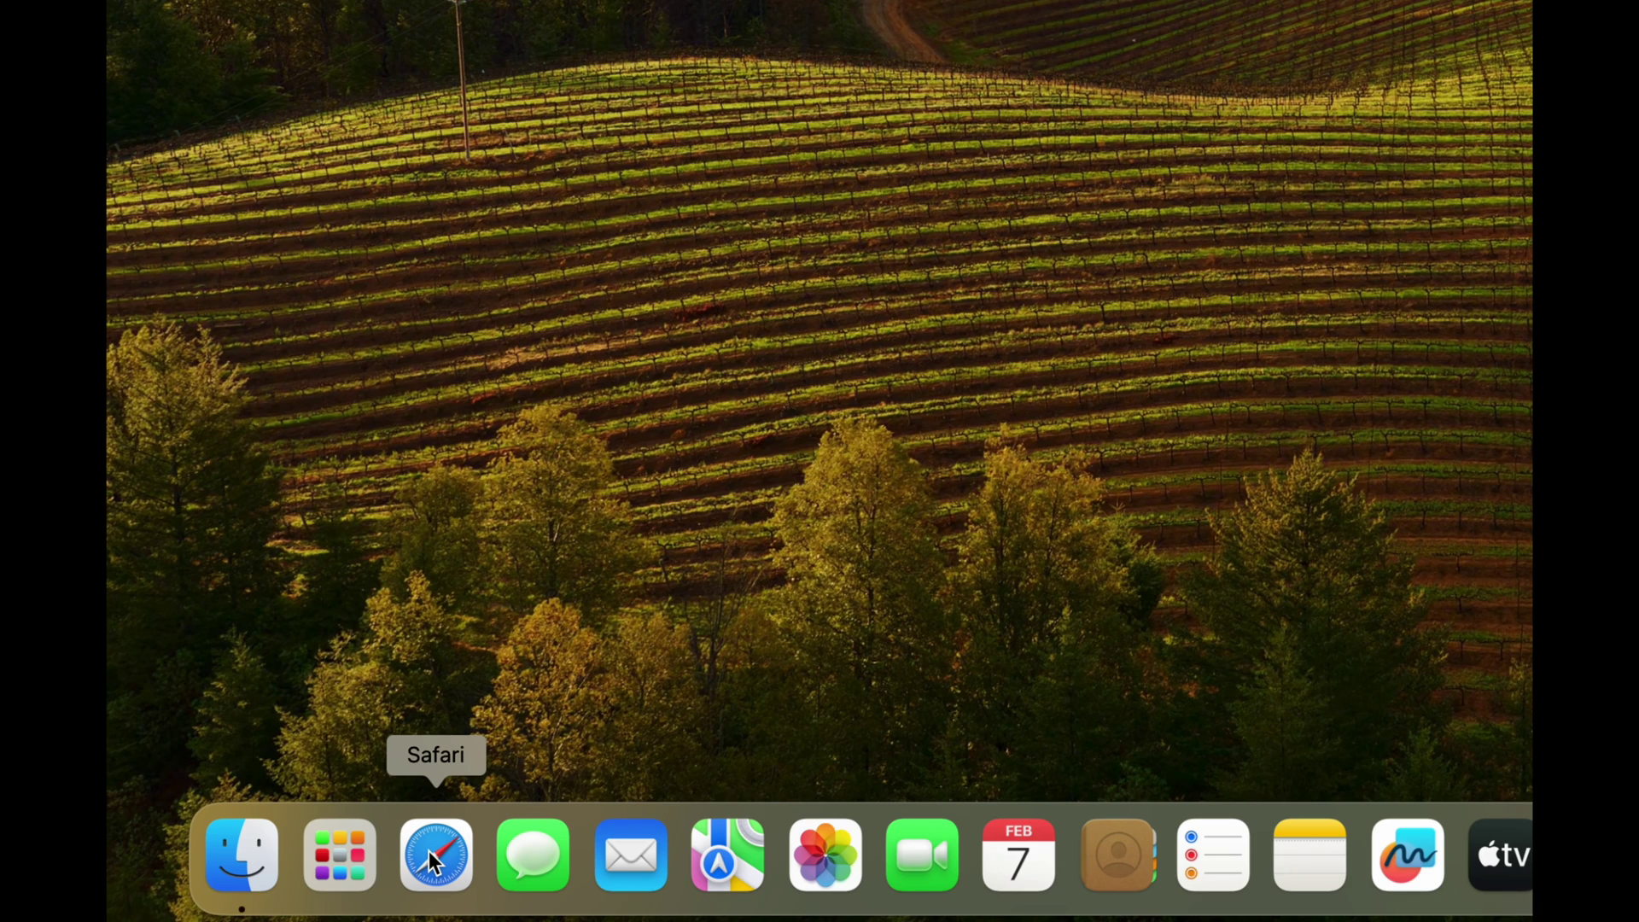
# Open Mail, choose Google as the account provider, continue to the Google sign-in page and reposition its window
pyautogui.click(619, 863)
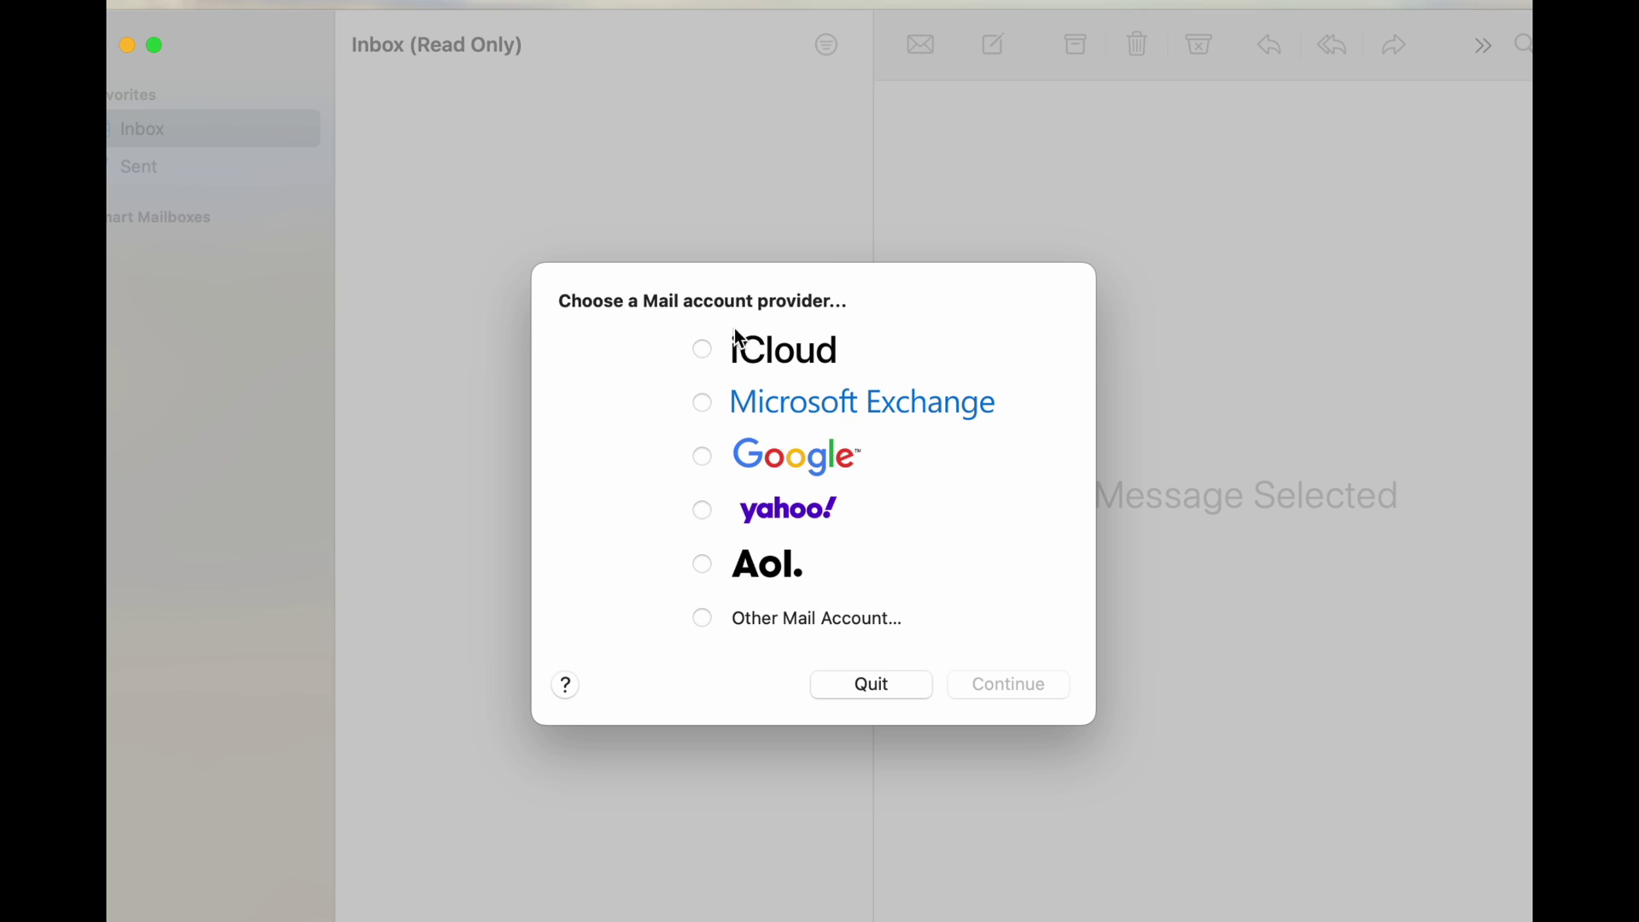
pyautogui.click(703, 459)
pyautogui.click(1017, 686)
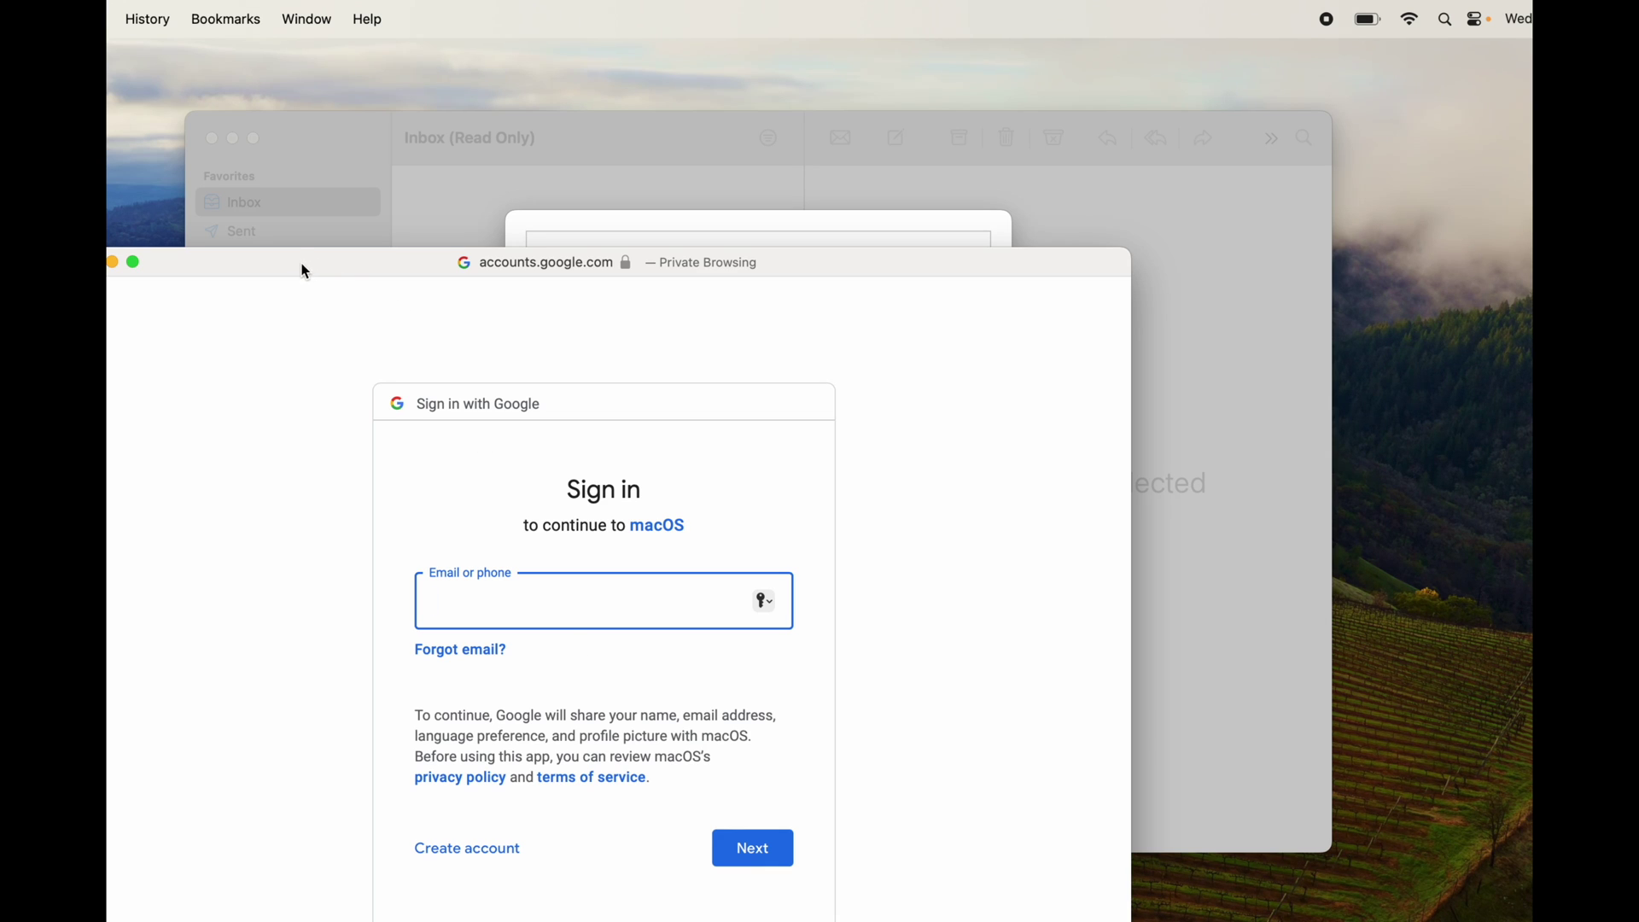
pyautogui.moveTo(306, 271); pyautogui.dragTo(526, 221)
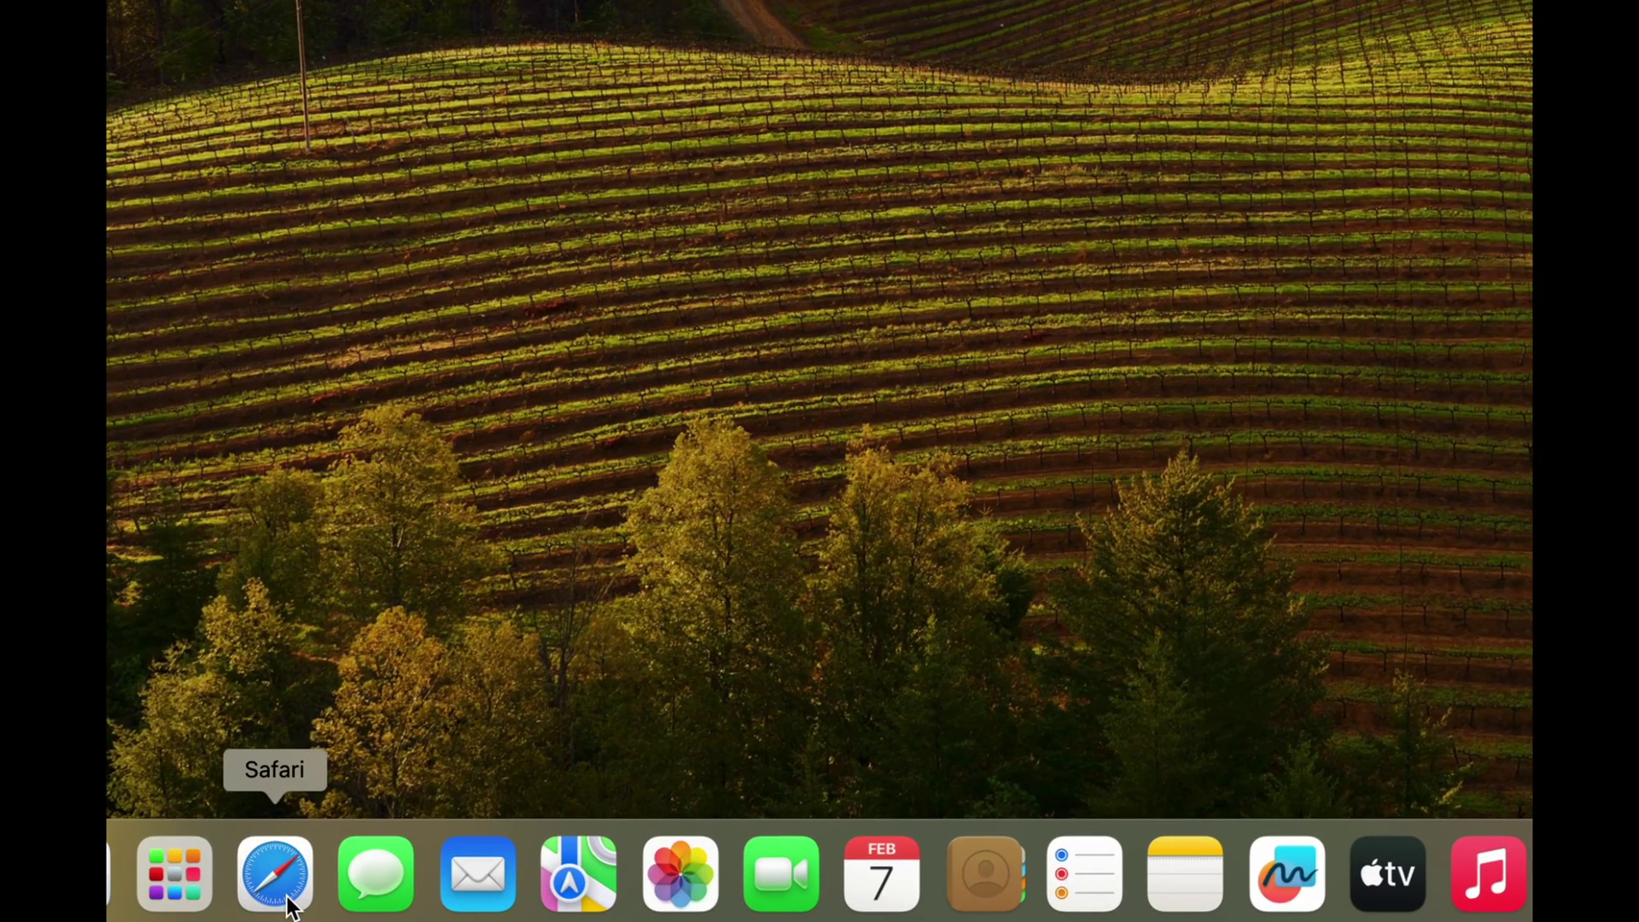
# Open Safari and search the web for "google chrome"
pyautogui.click(288, 898)
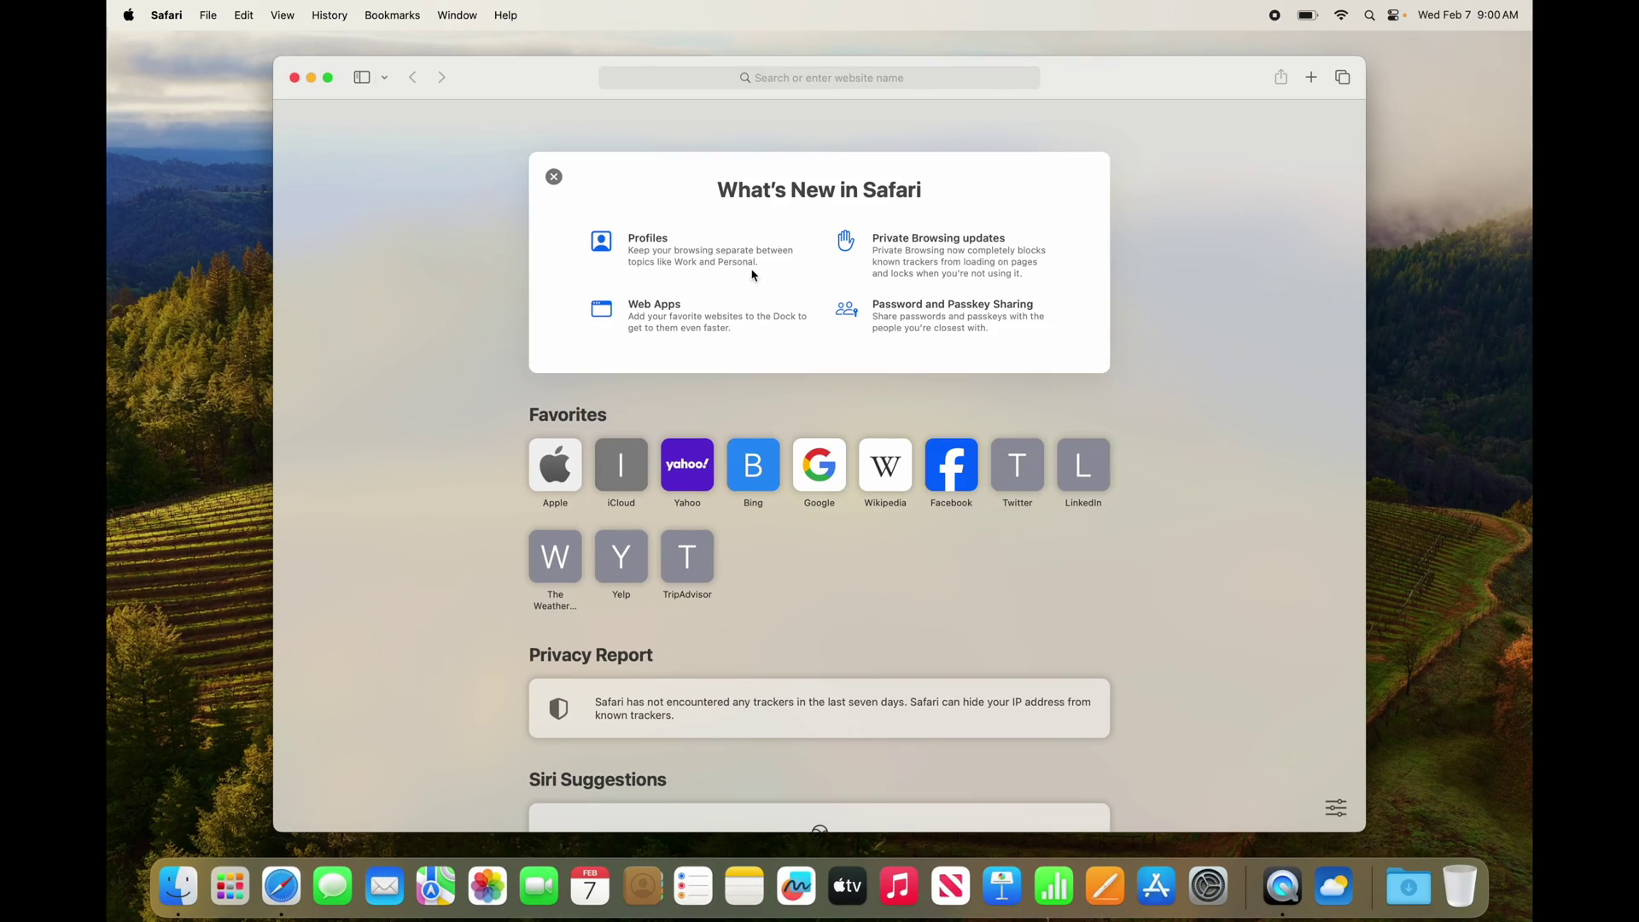
pyautogui.click(773, 79)
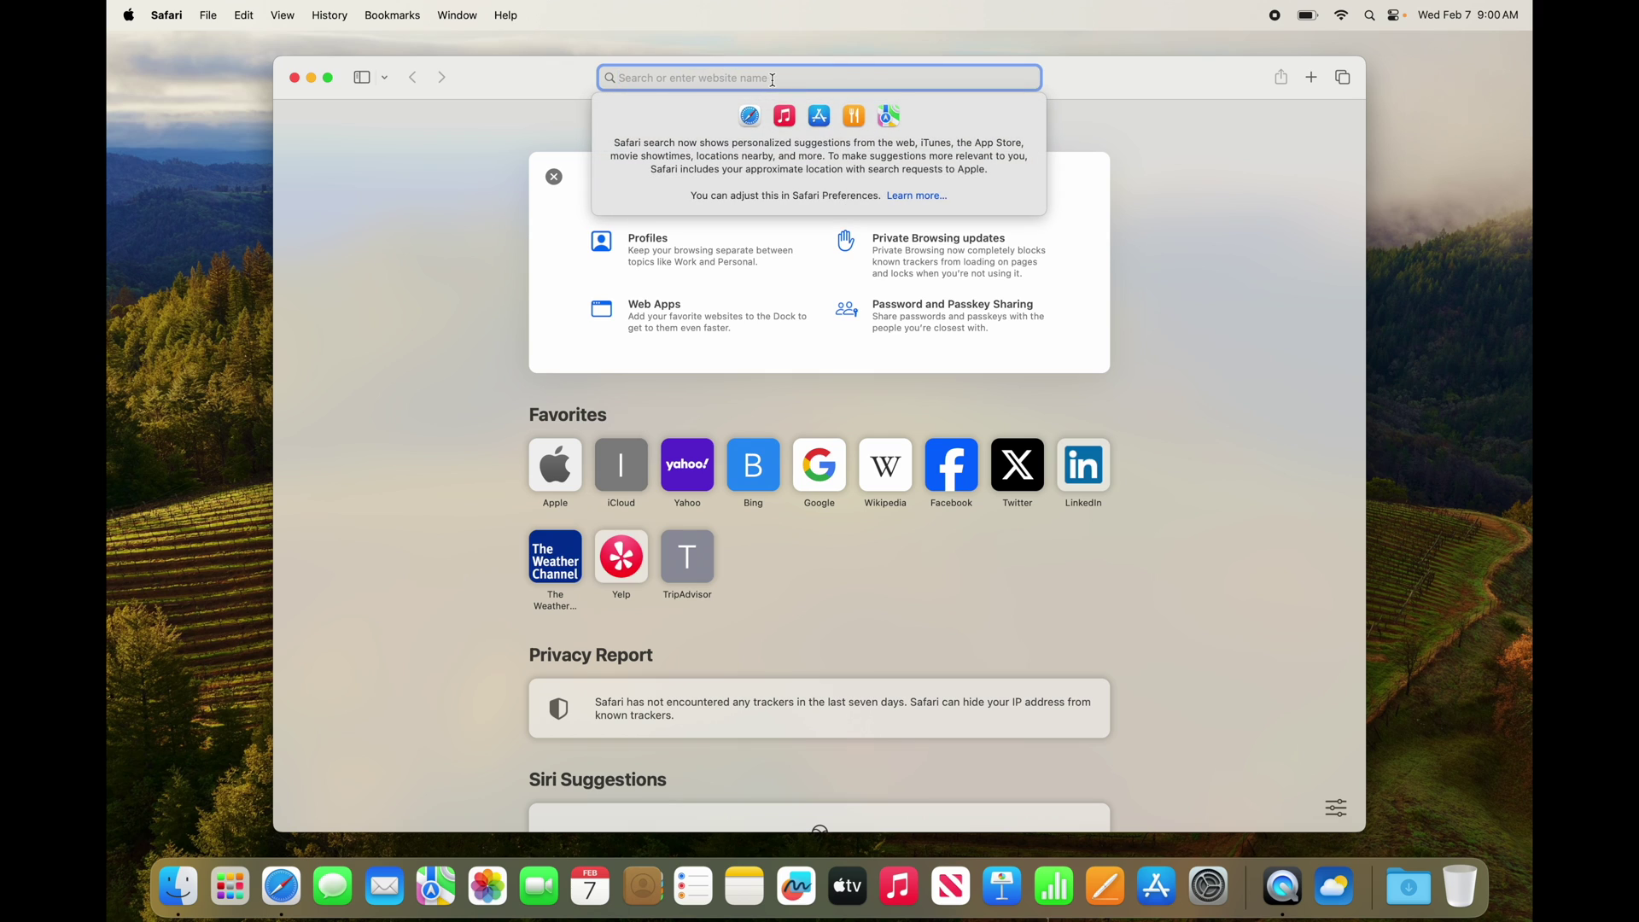
pyautogui.write('google crho')
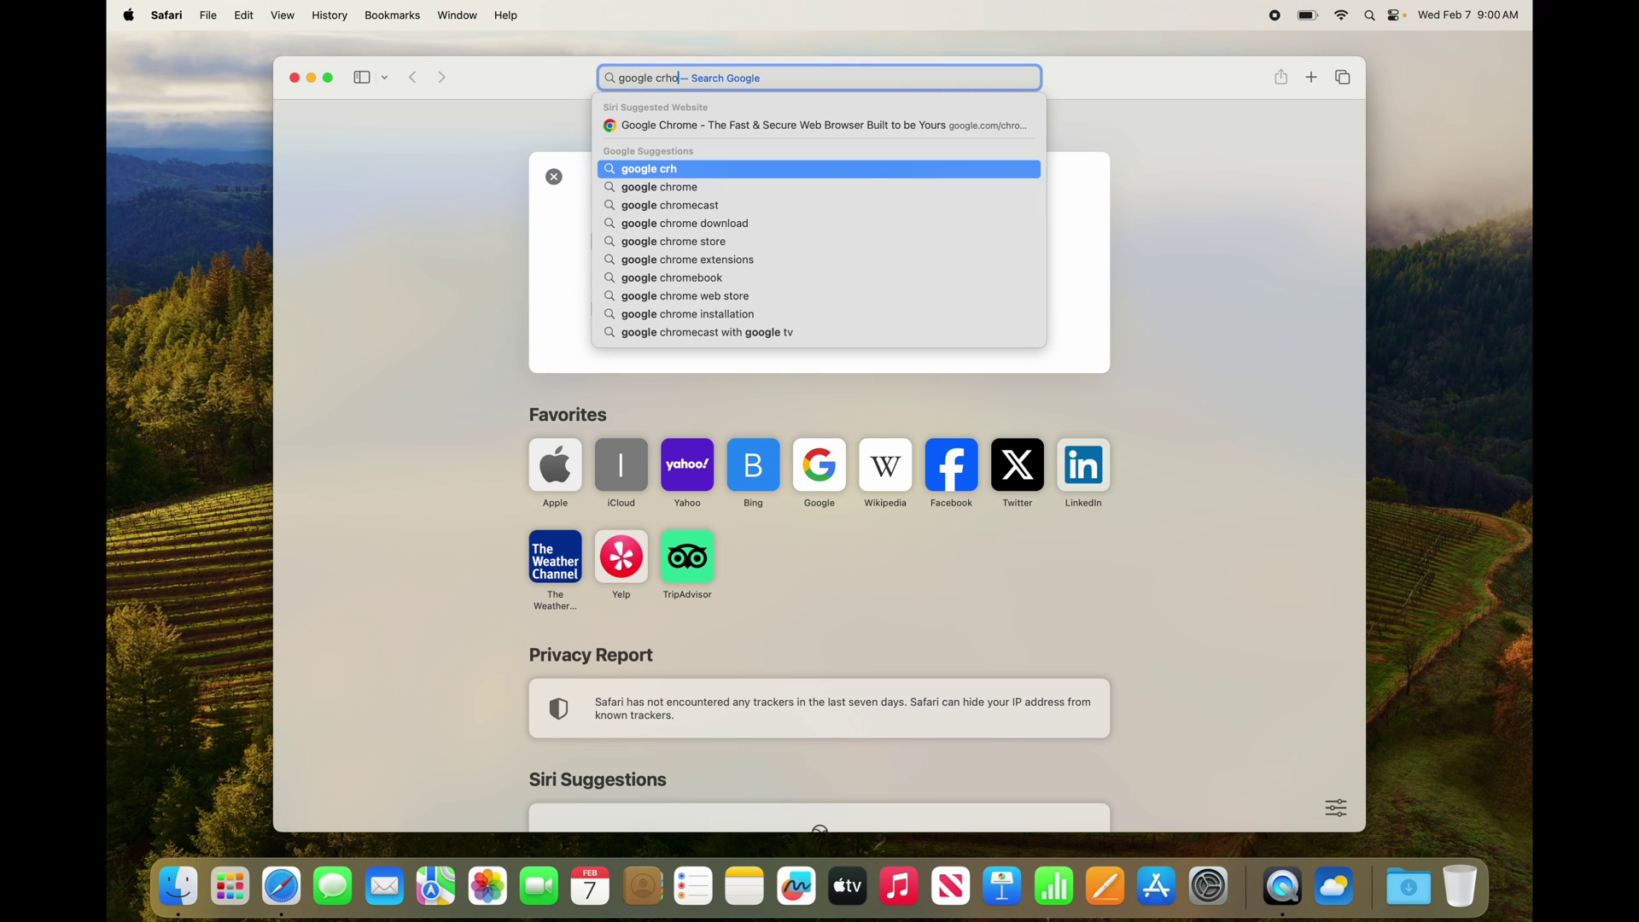
pyautogui.press('BackSpace')
pyautogui.press('BackSpace')
pyautogui.press('BackSpace')
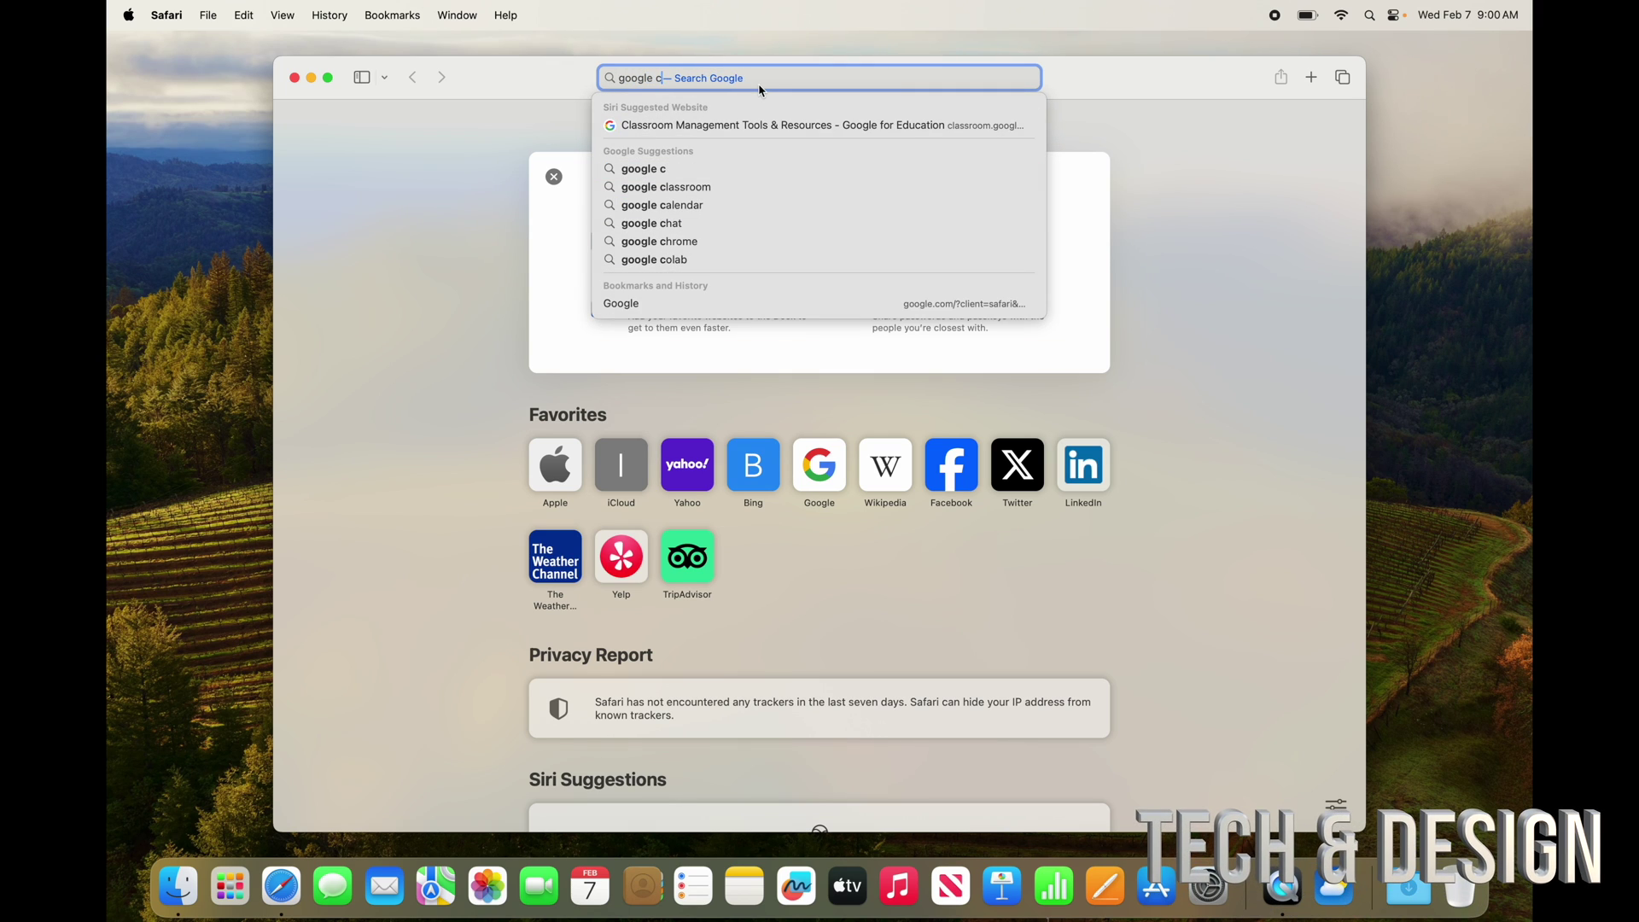
pyautogui.write('hrome')
pyautogui.press('Return')
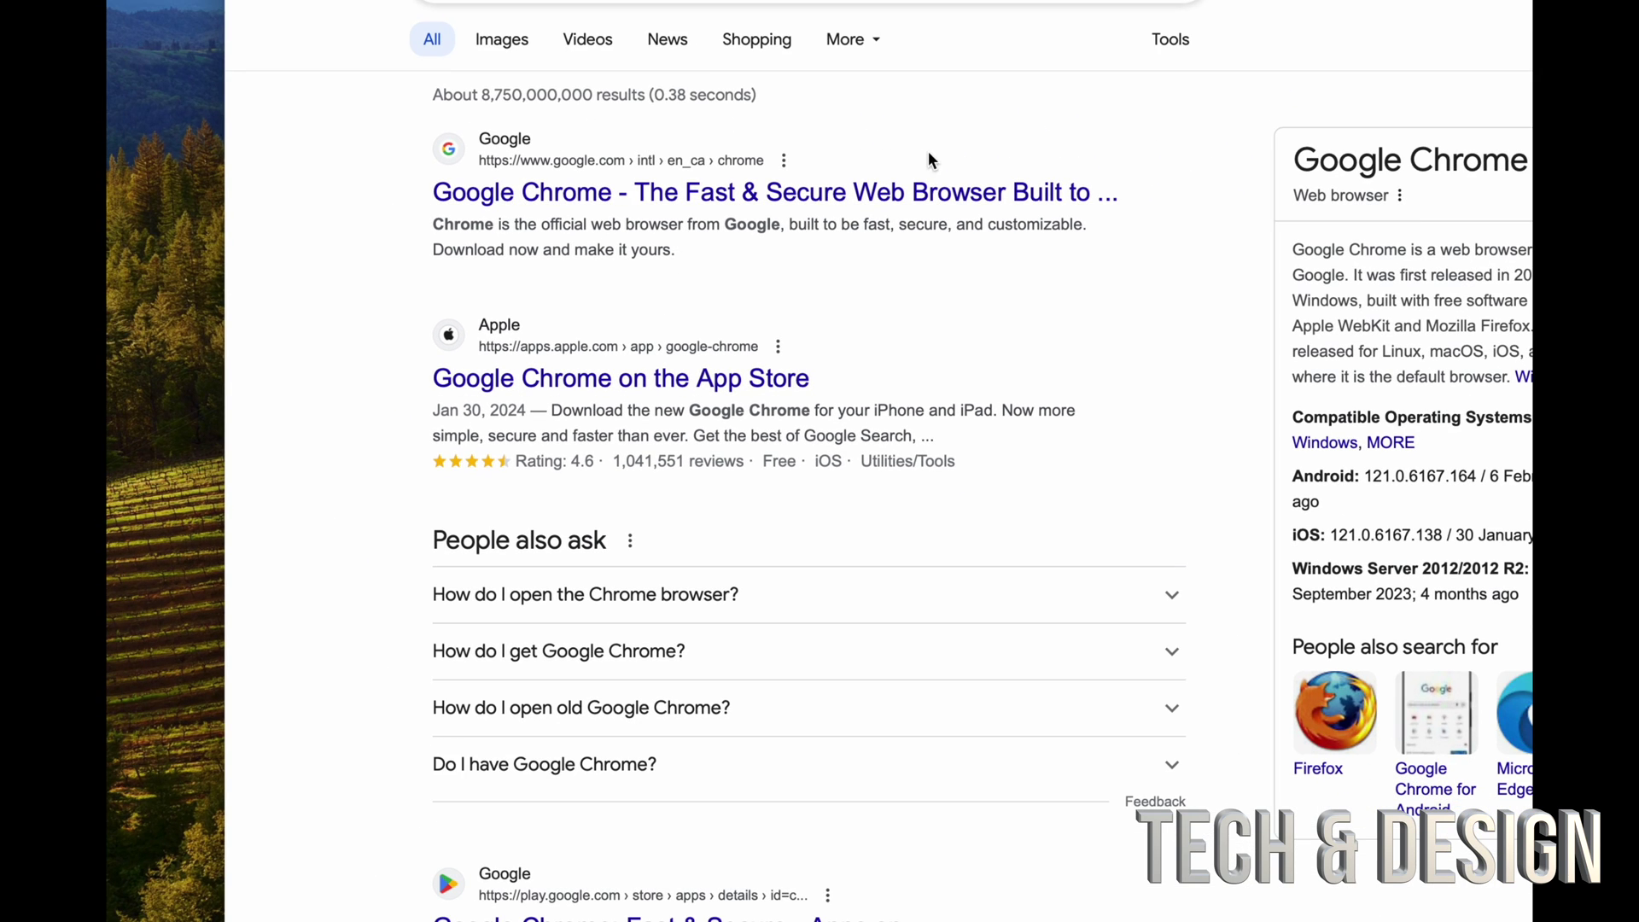
# Open the official Google Chrome page from the results, check its full web address and return to the search results
pyautogui.click(787, 192)
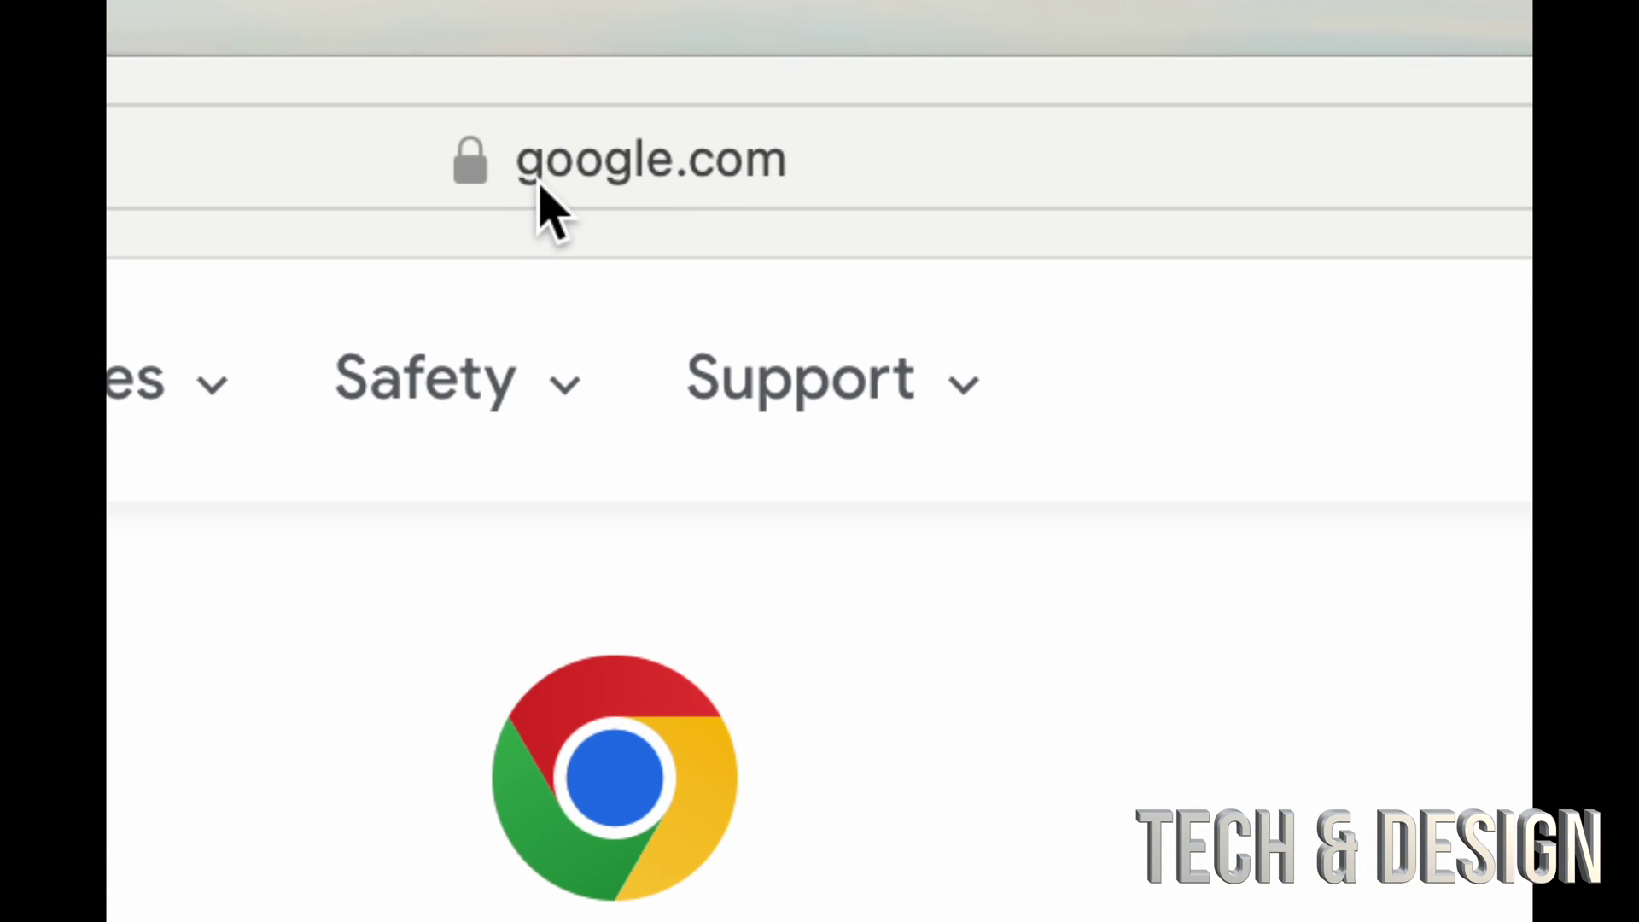
pyautogui.click(769, 160)
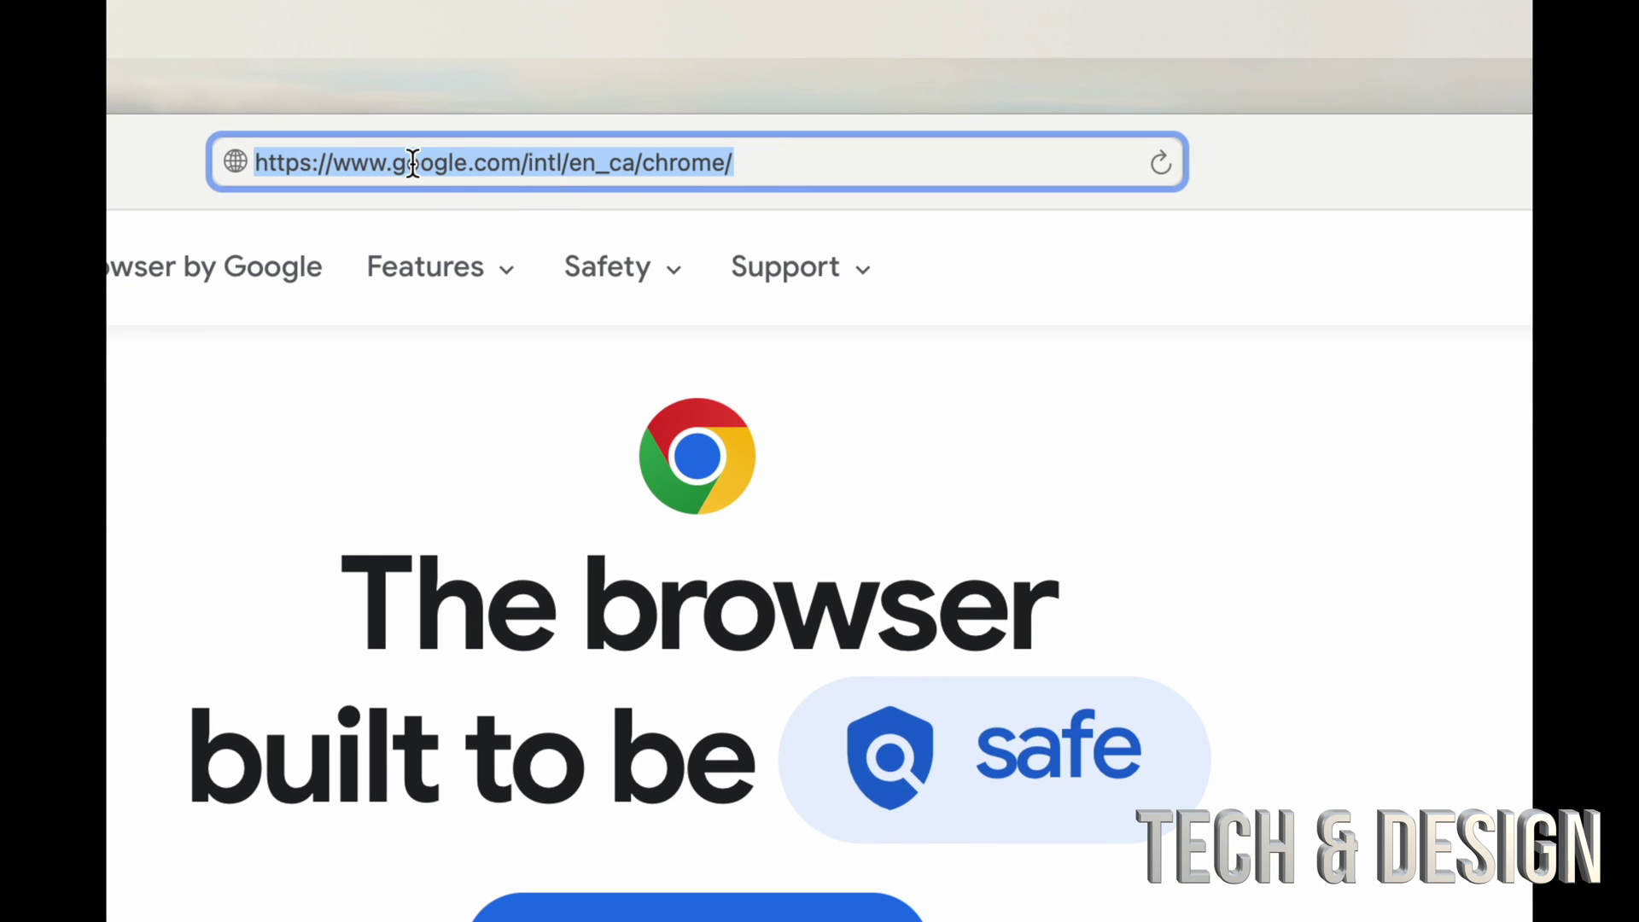
pyautogui.click(757, 278)
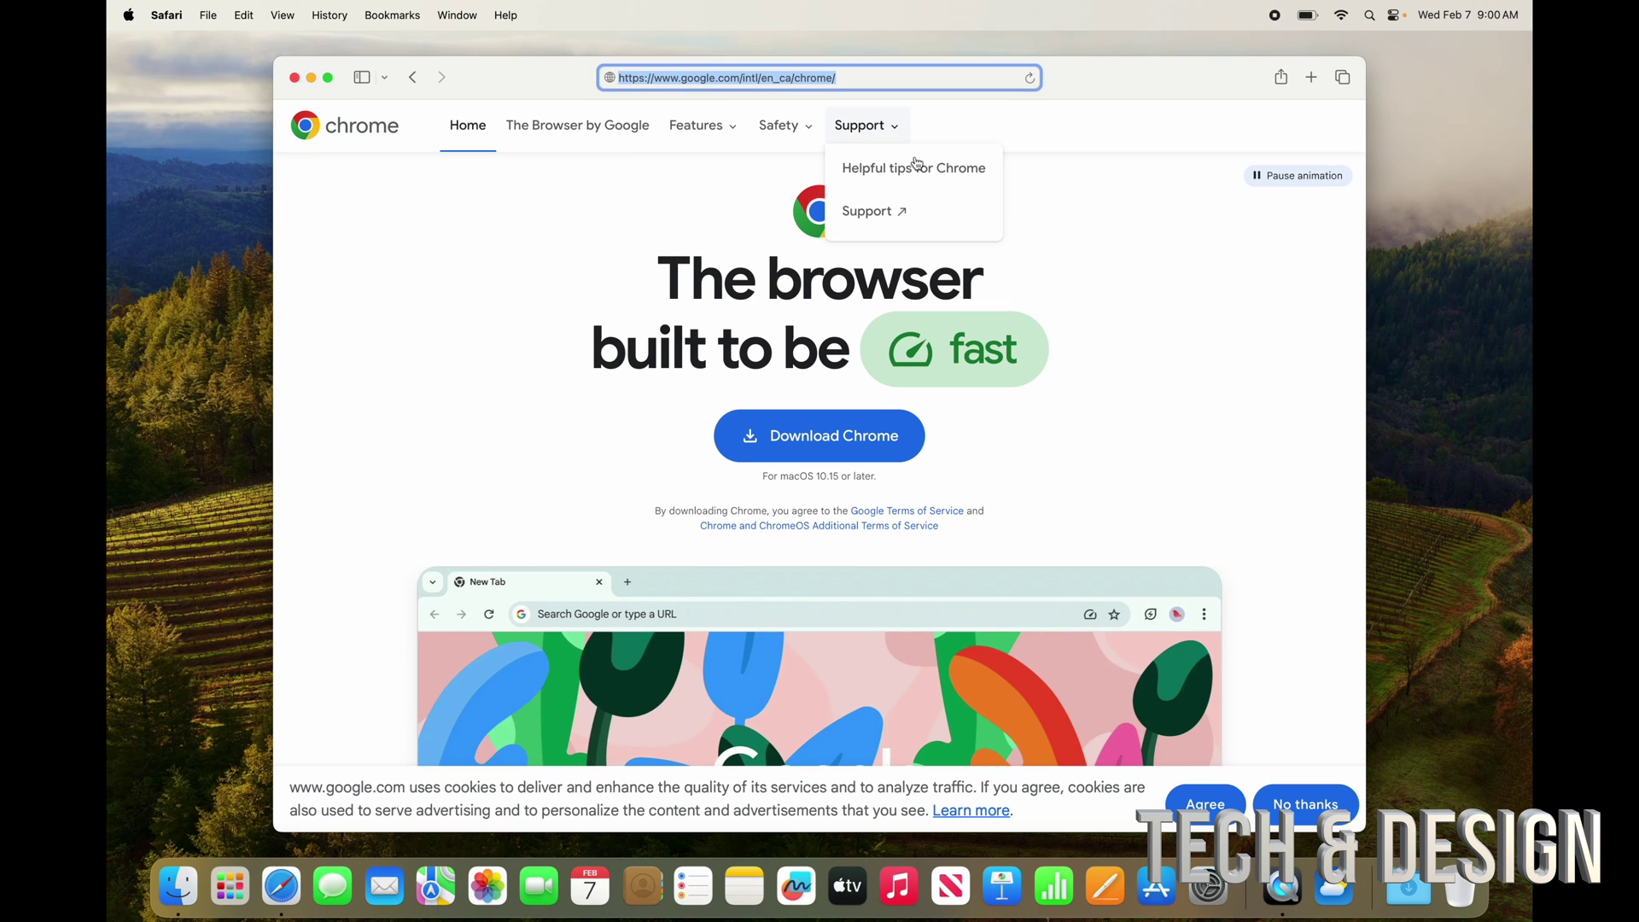
pyautogui.click(1162, 305)
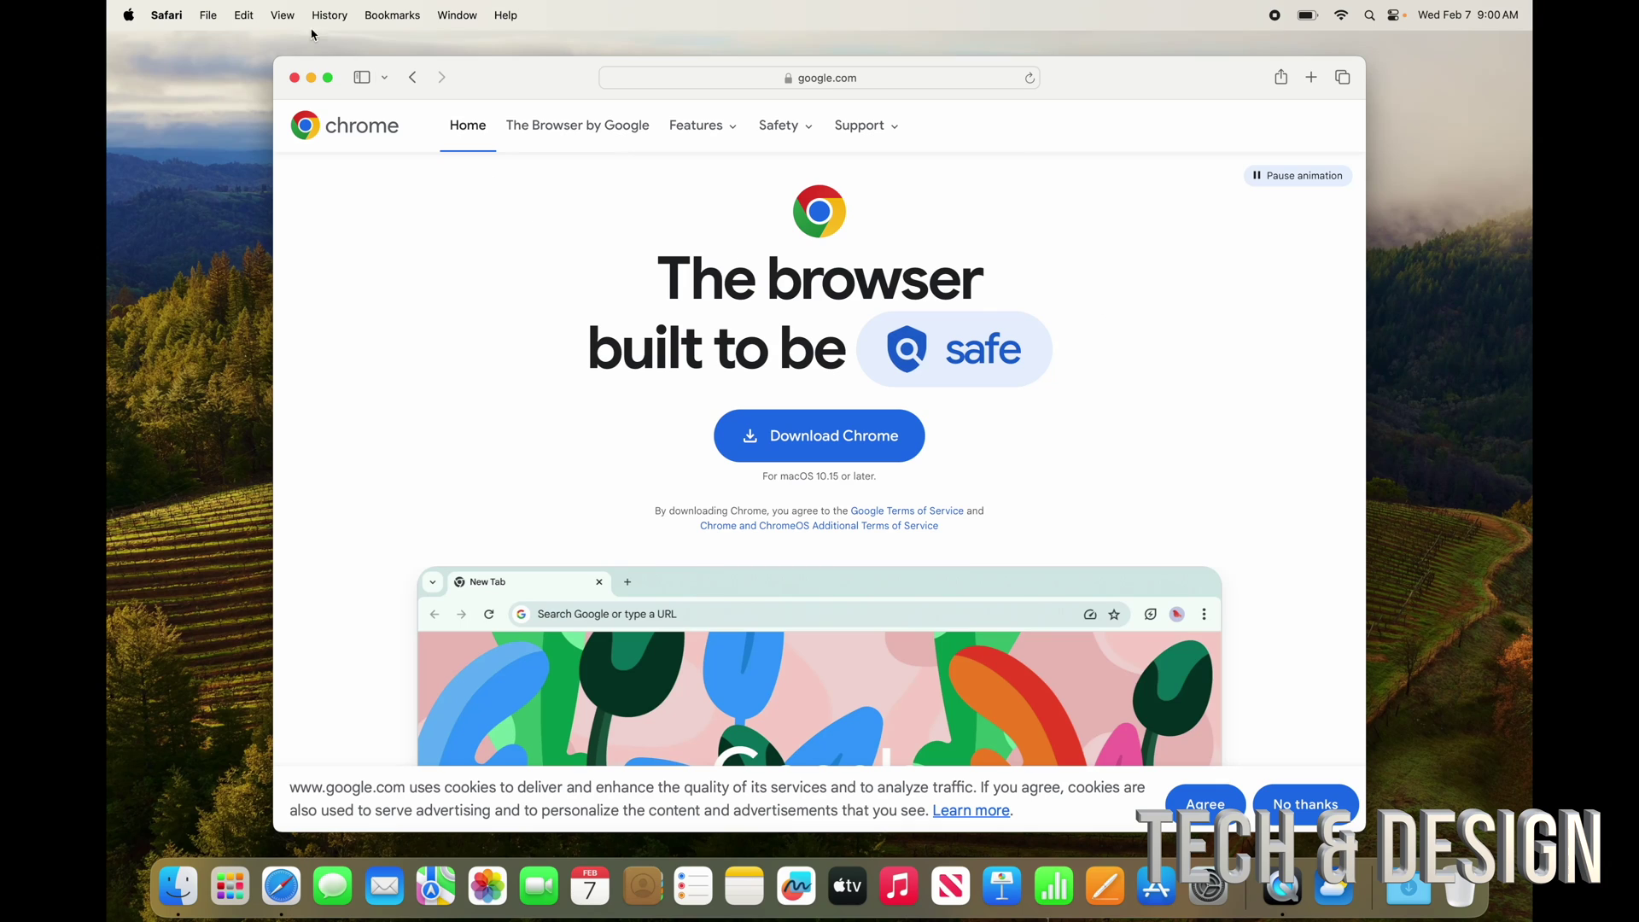
pyautogui.click(413, 77)
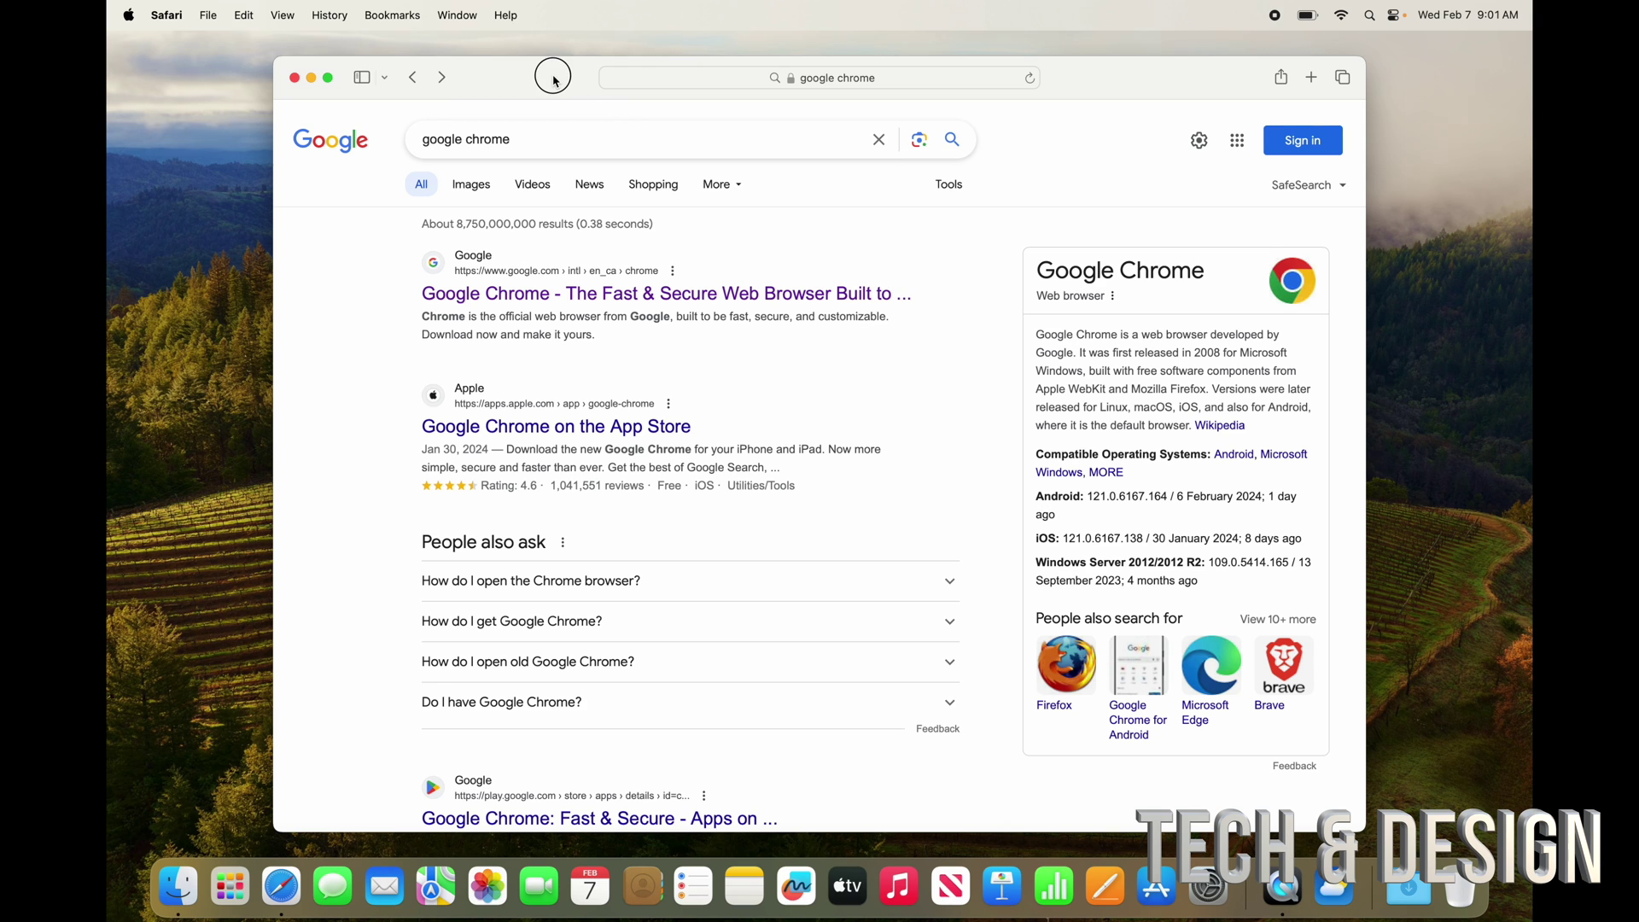
# Move the Safari window around the desktop, look at the search suggestions for google chrome and quit Safari
pyautogui.moveTo(549, 69); pyautogui.dragTo(623, 156)
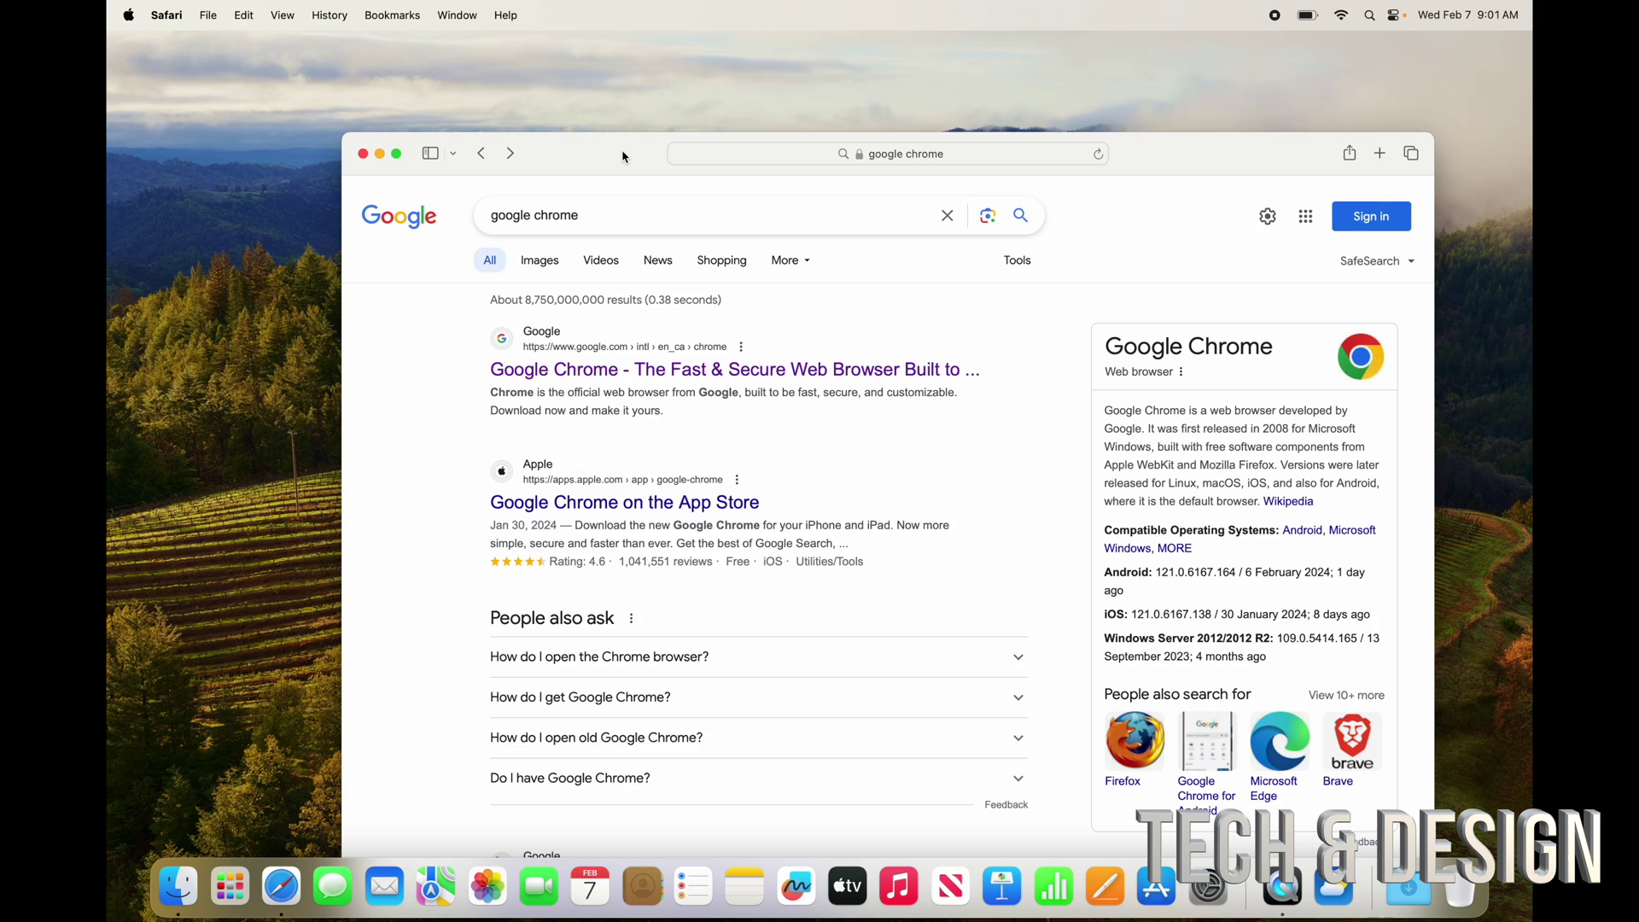
pyautogui.moveTo(623, 156); pyautogui.dragTo(487, 70)
pyautogui.click(564, 124)
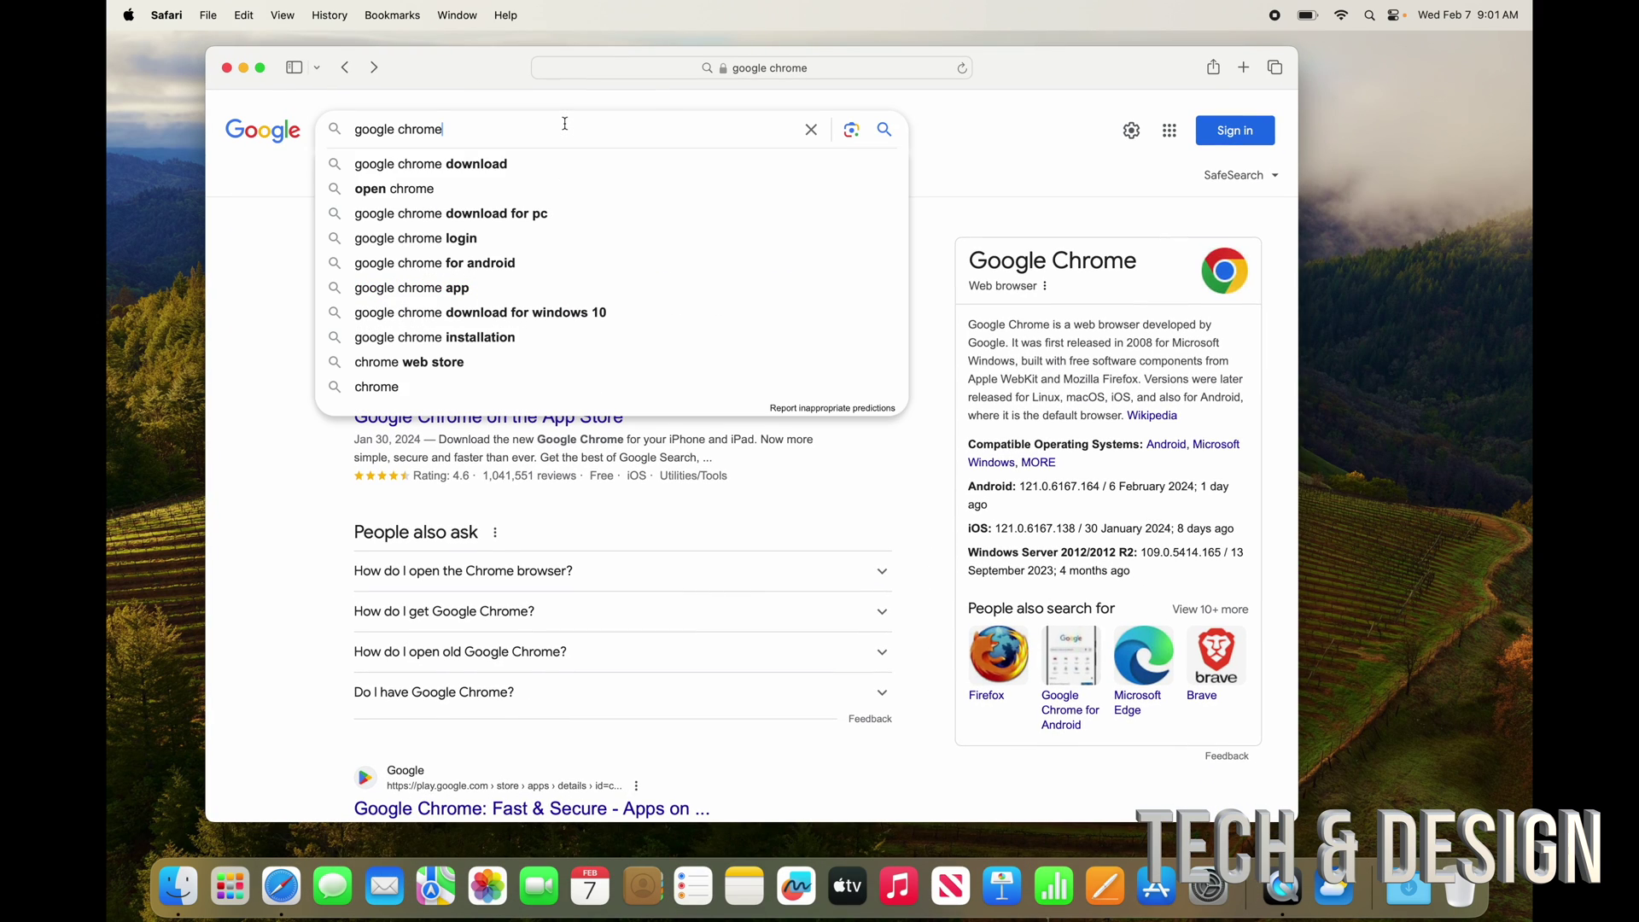
pyautogui.press('super+q')
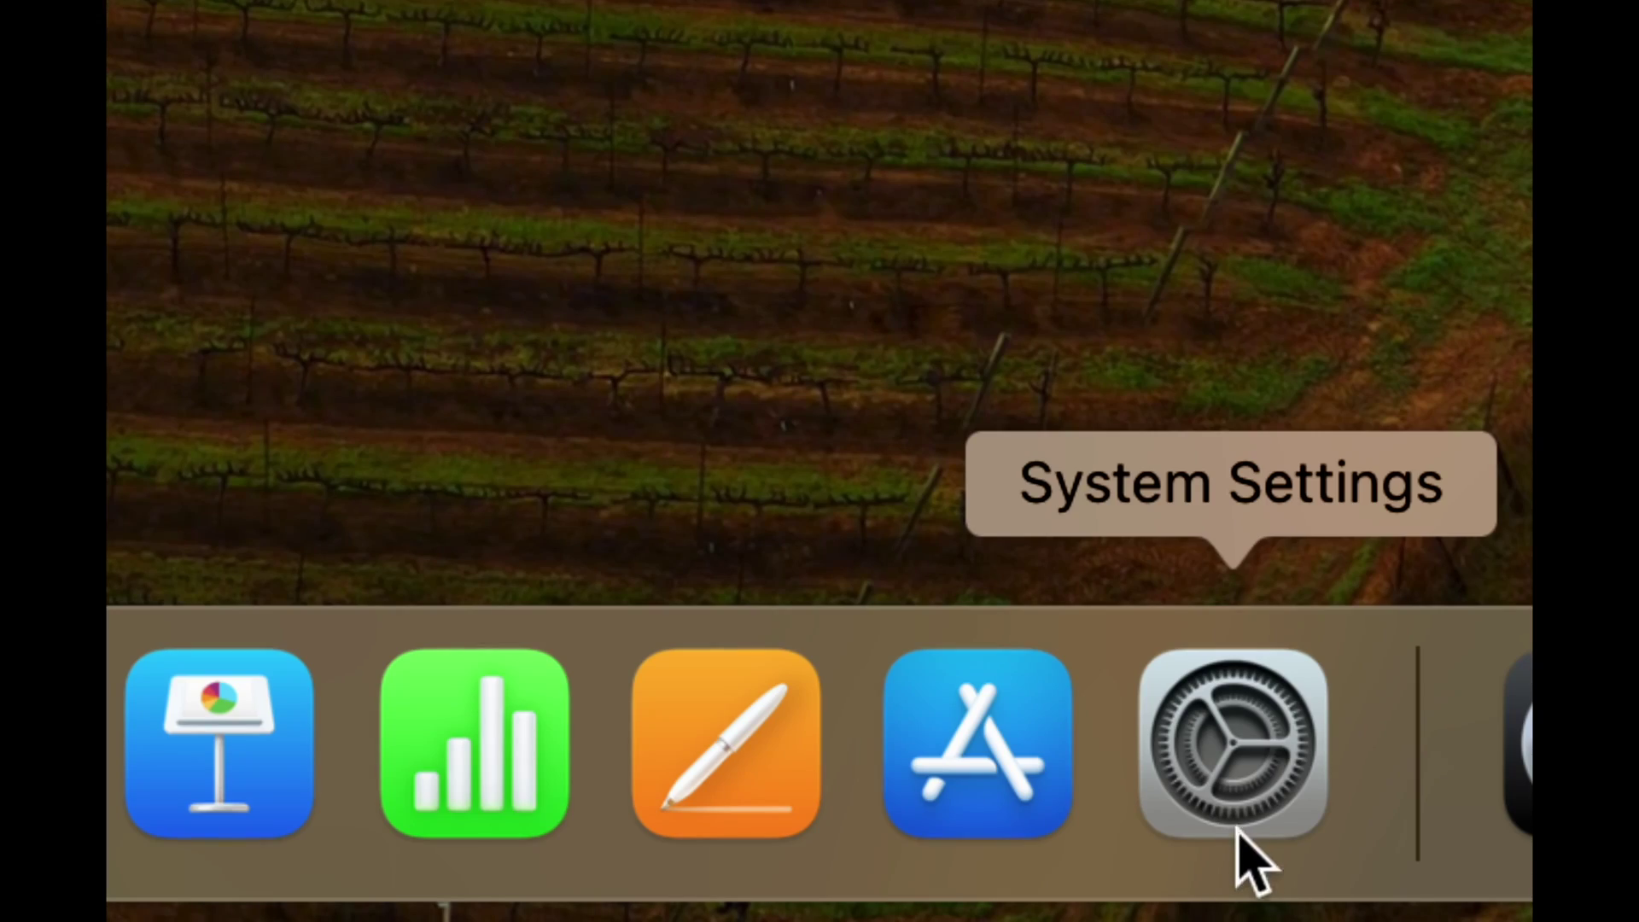
# Open System Settings, search for "dock" and show the Desktop & Dock settings
pyautogui.click(1239, 835)
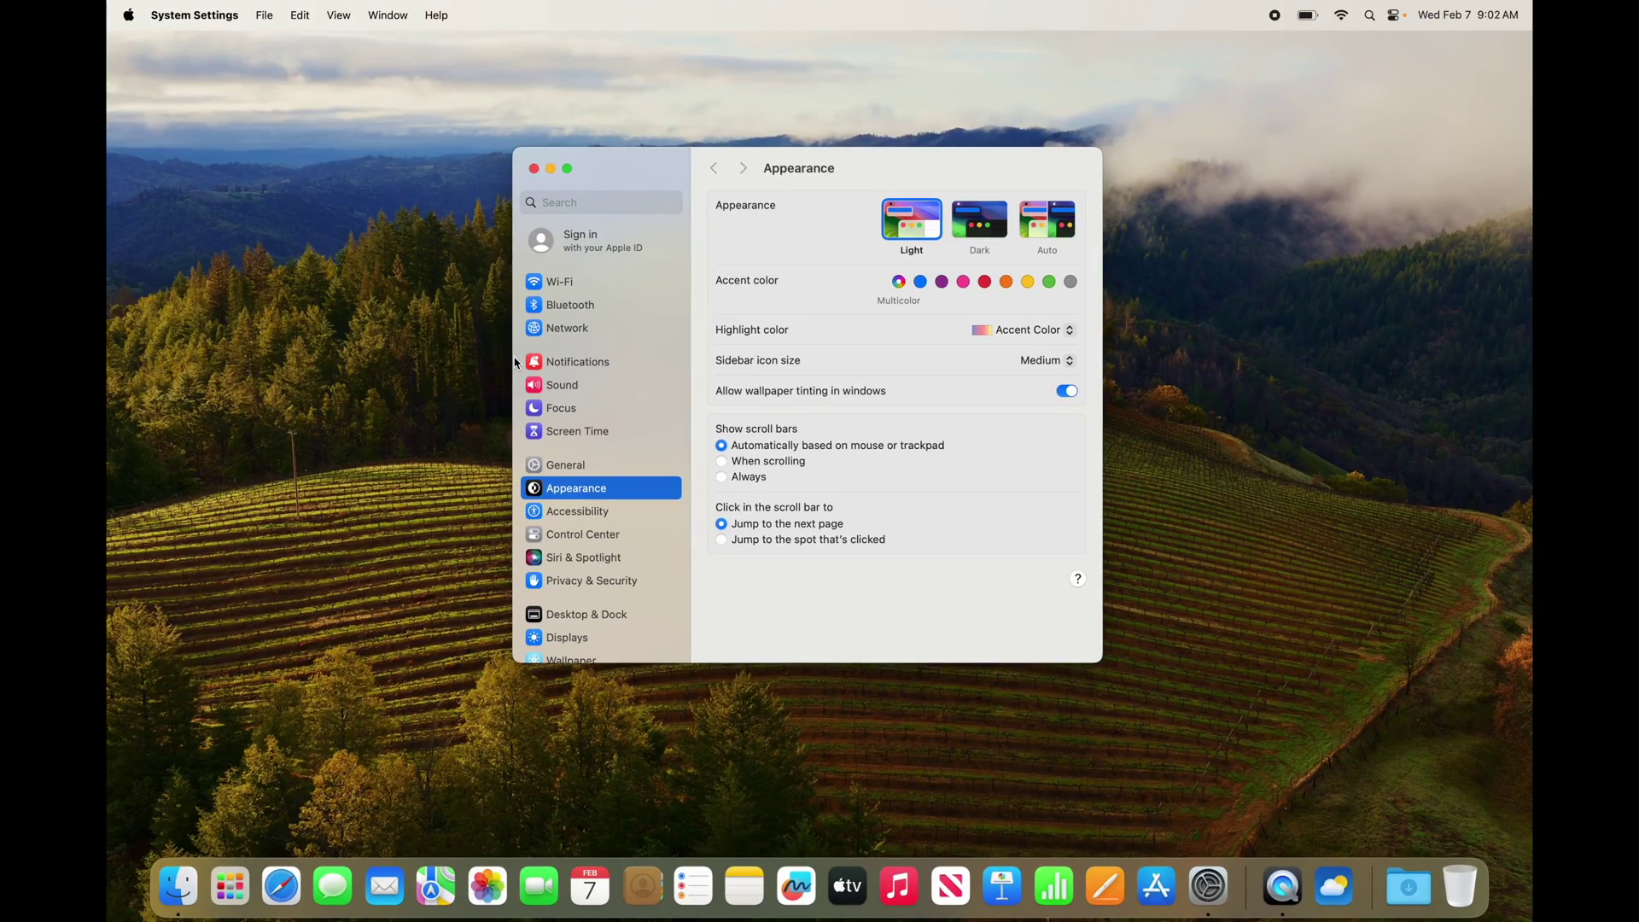
pyautogui.click(589, 203)
pyautogui.write('dock')
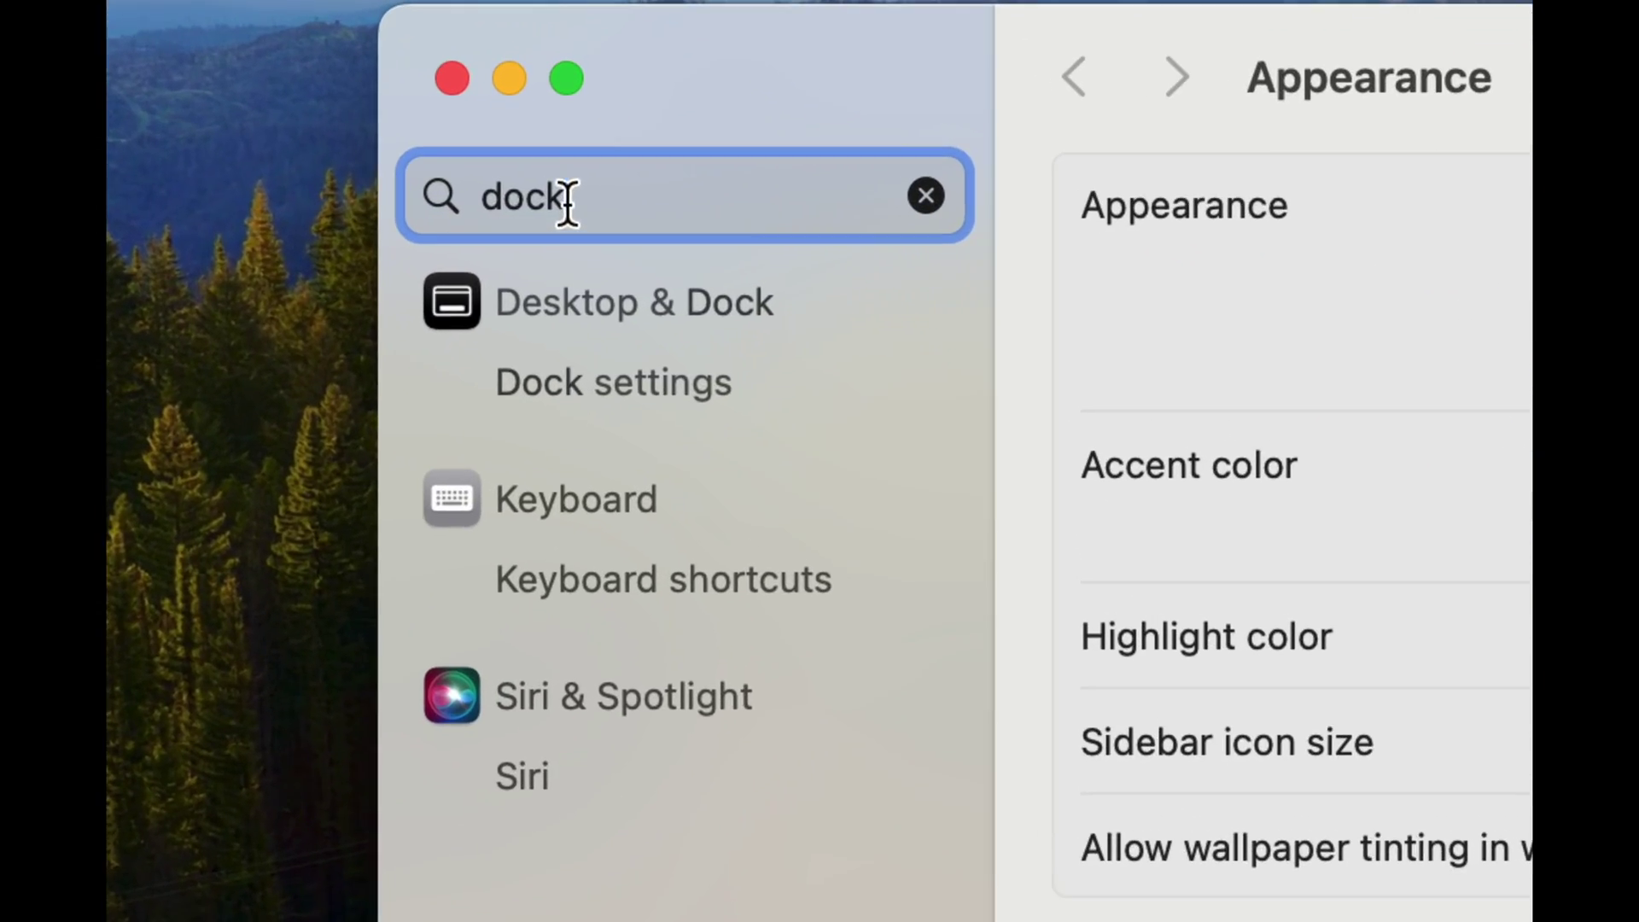
pyautogui.click(650, 304)
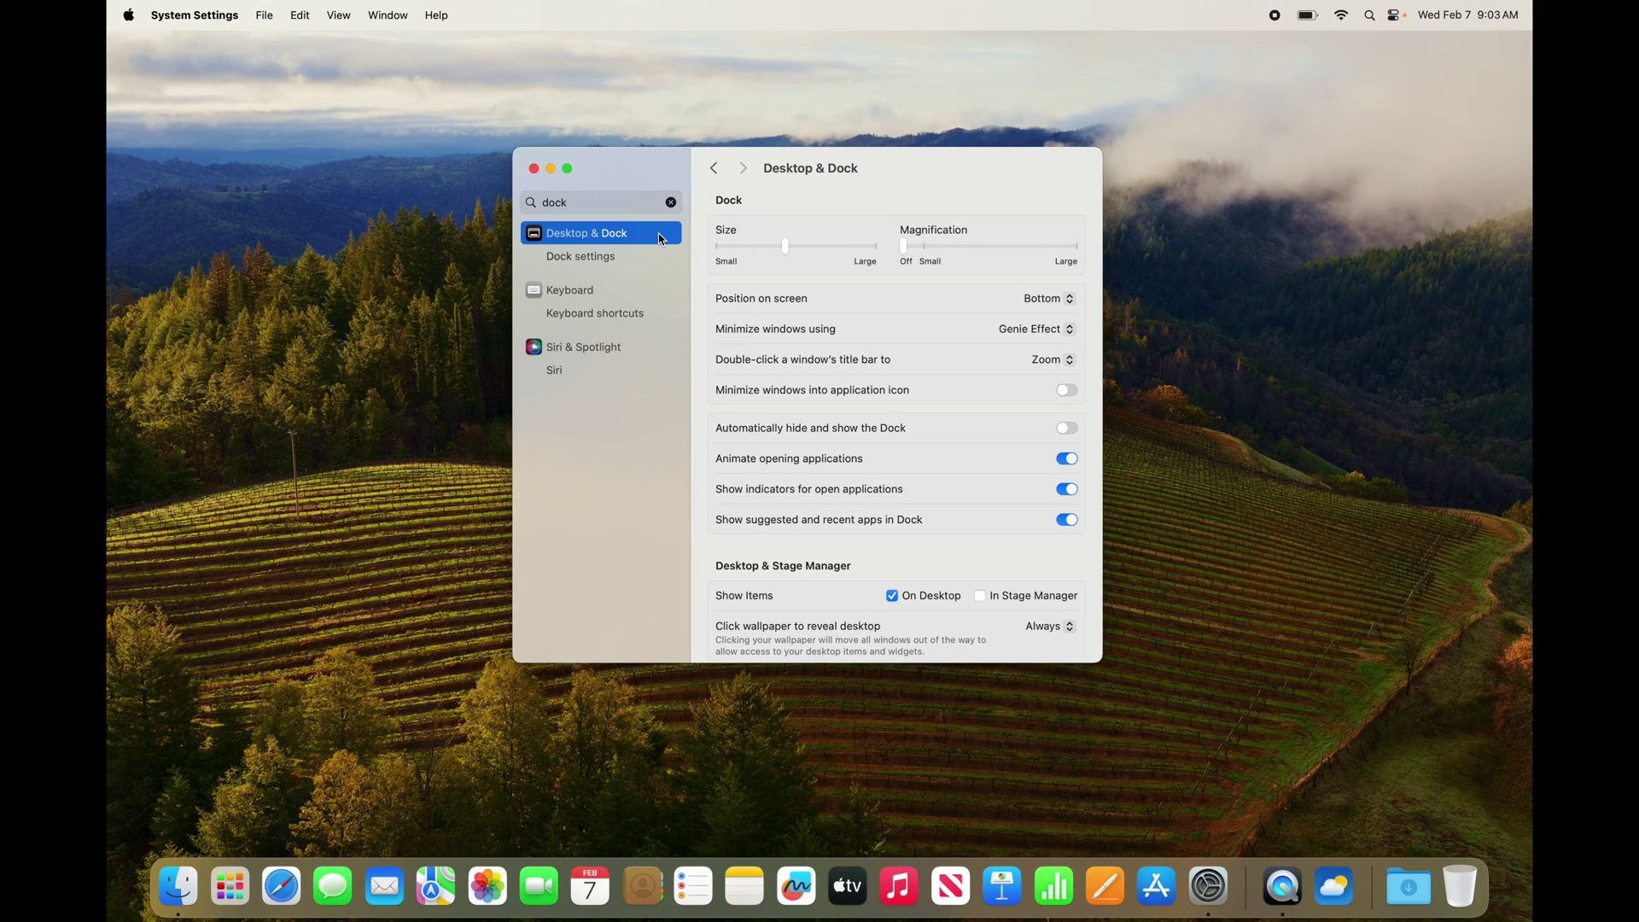
# Adjust the Dock size, turn on its magnification and automatic hiding, close System Settings and try revealing the hidden Dock
pyautogui.moveTo(786, 247)
pyautogui.mouseDown()
pyautogui.moveTo(890, 253)
pyautogui.moveTo(684, 256)
pyautogui.moveTo(771, 242)
pyautogui.moveTo(694, 260)
pyautogui.moveTo(798, 260)
pyautogui.mouseUp()
pyautogui.moveTo(908, 254); pyautogui.dragTo(931, 251)
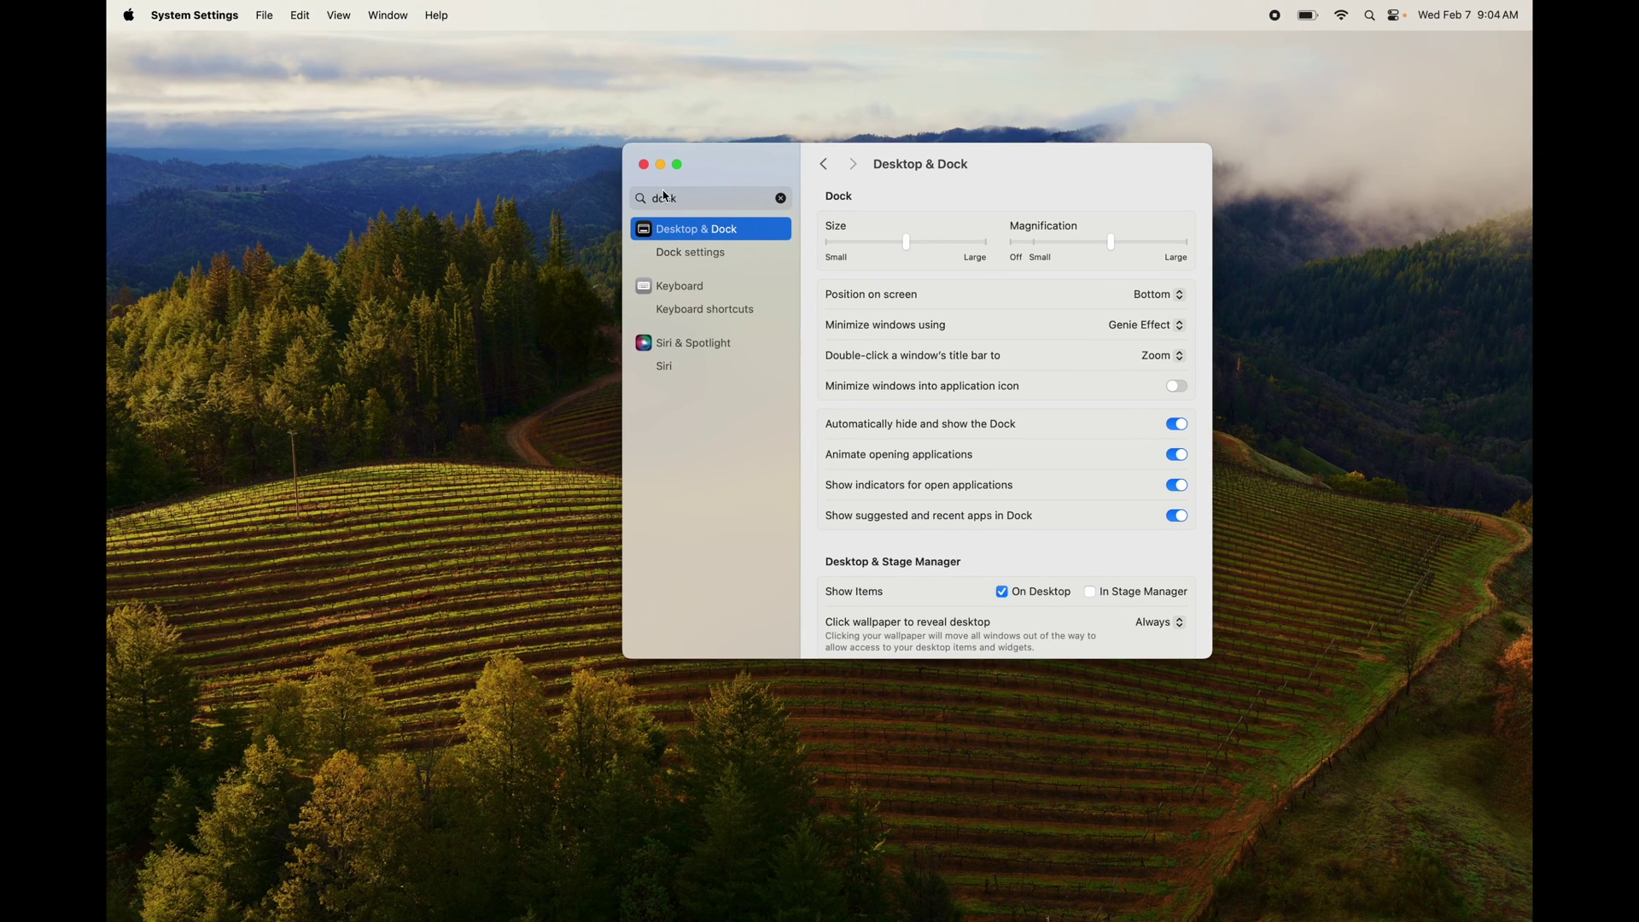
pyautogui.click(643, 165)
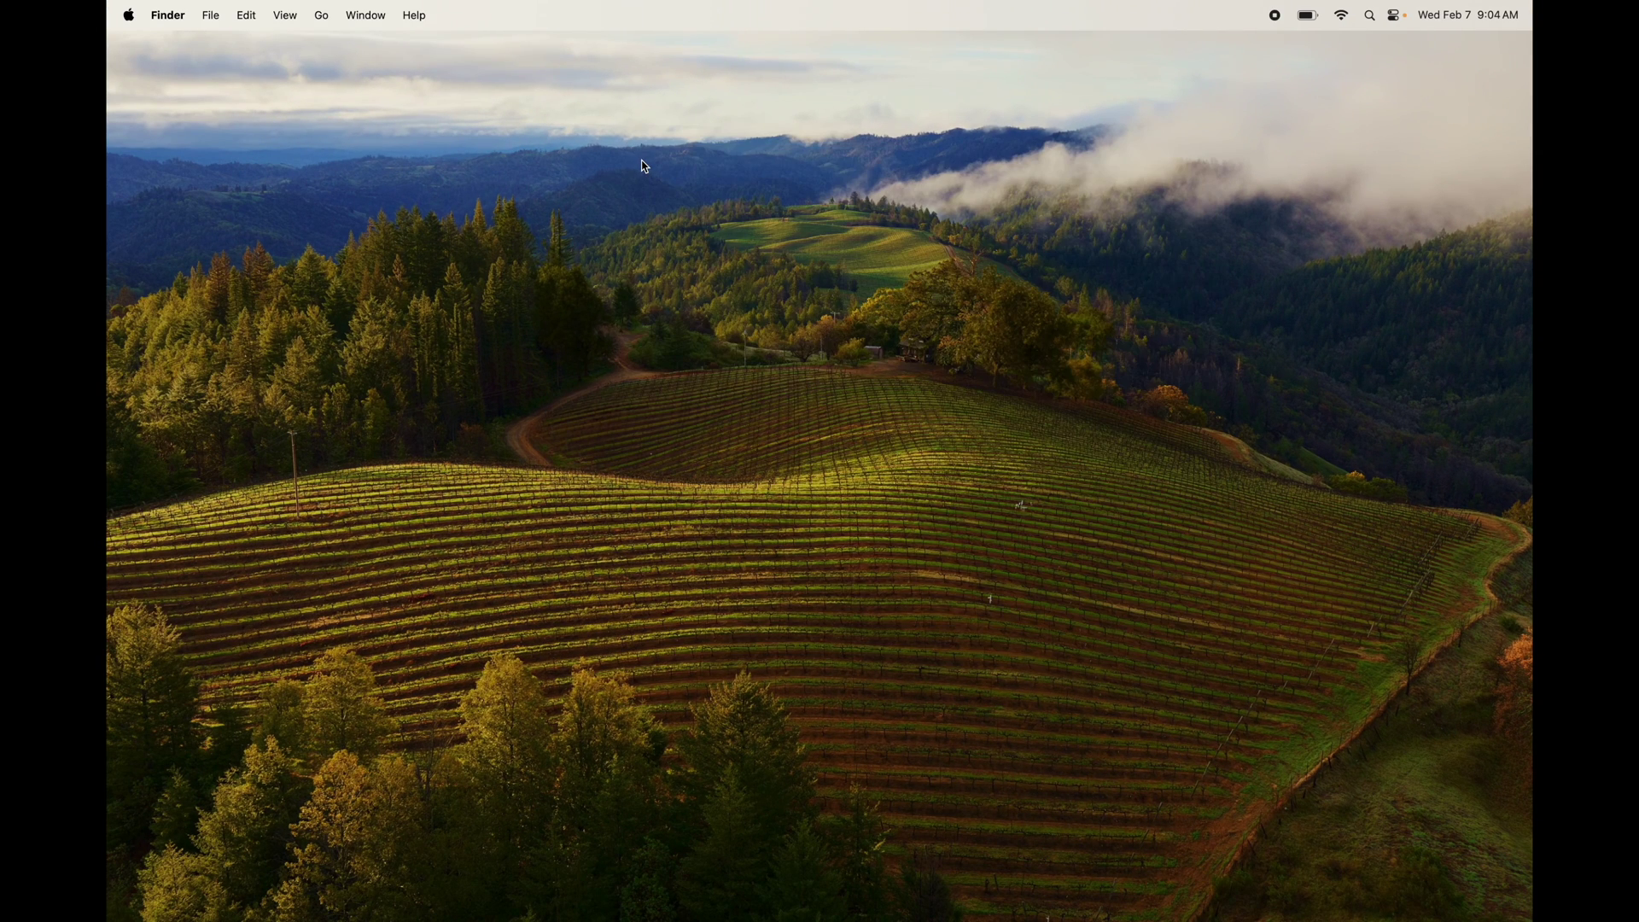
pyautogui.moveTo(958, 919)
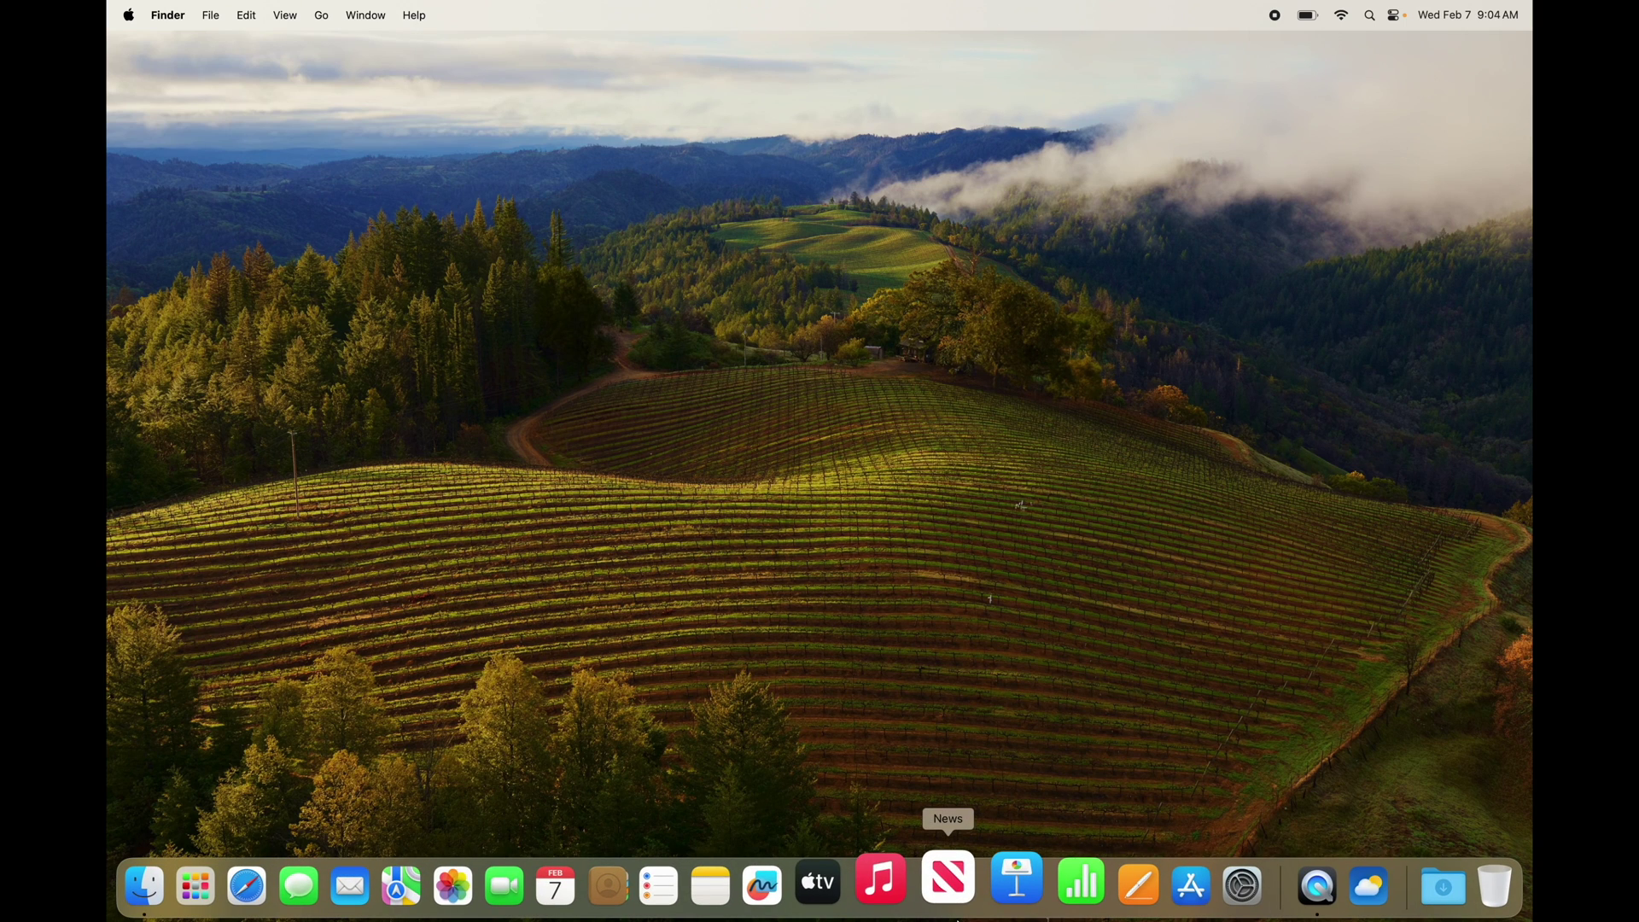
pyautogui.moveTo(743, 917)
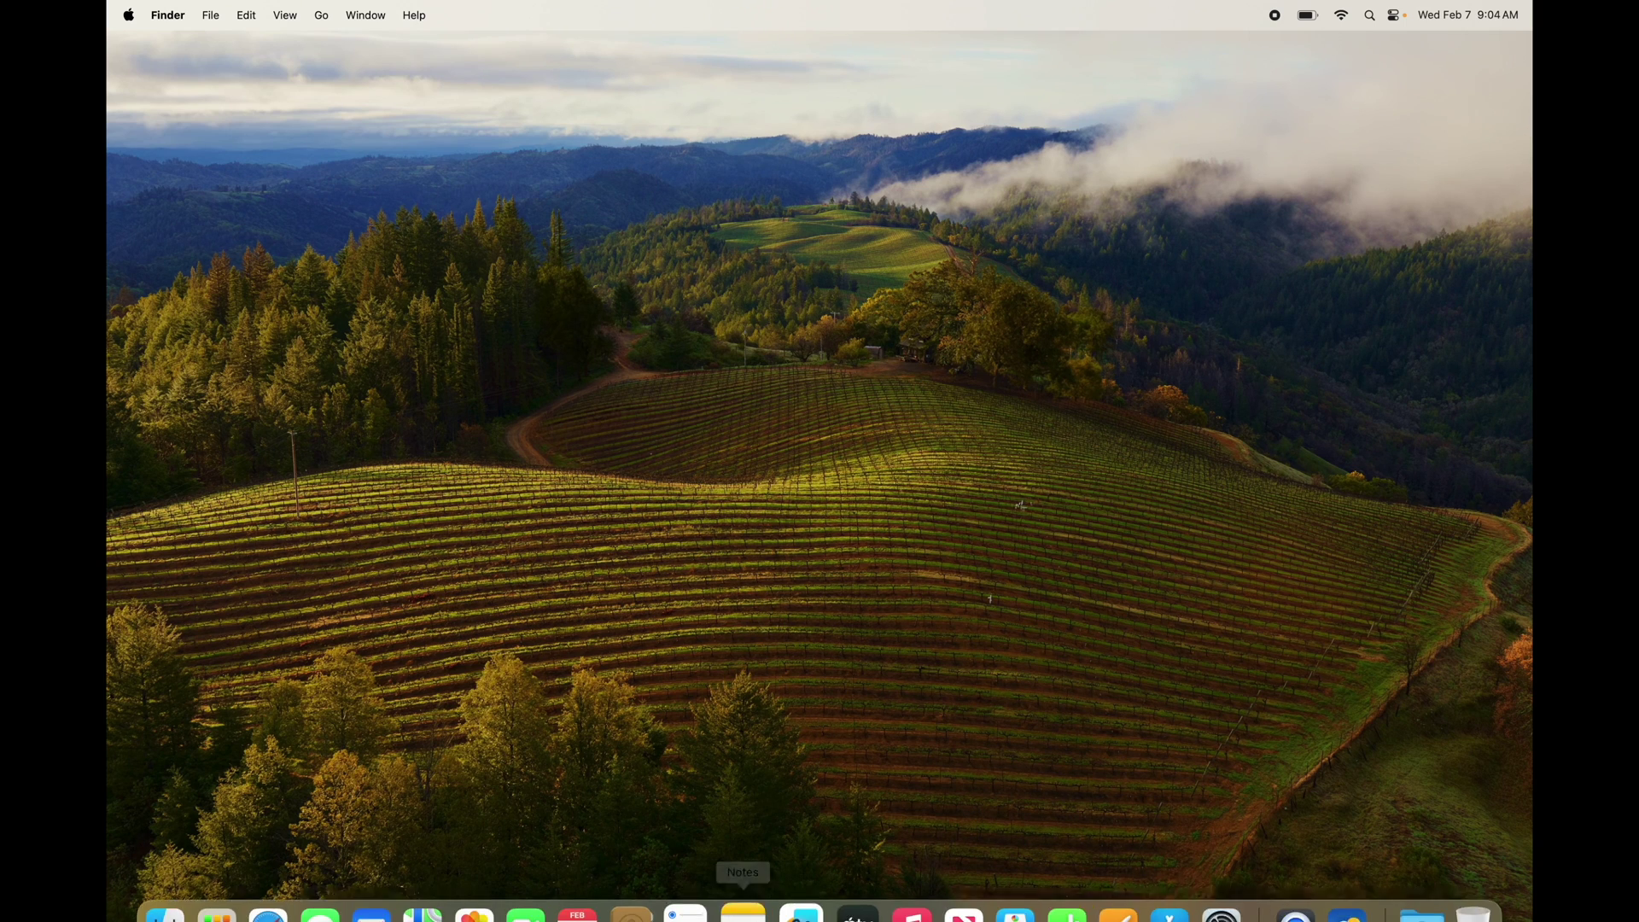
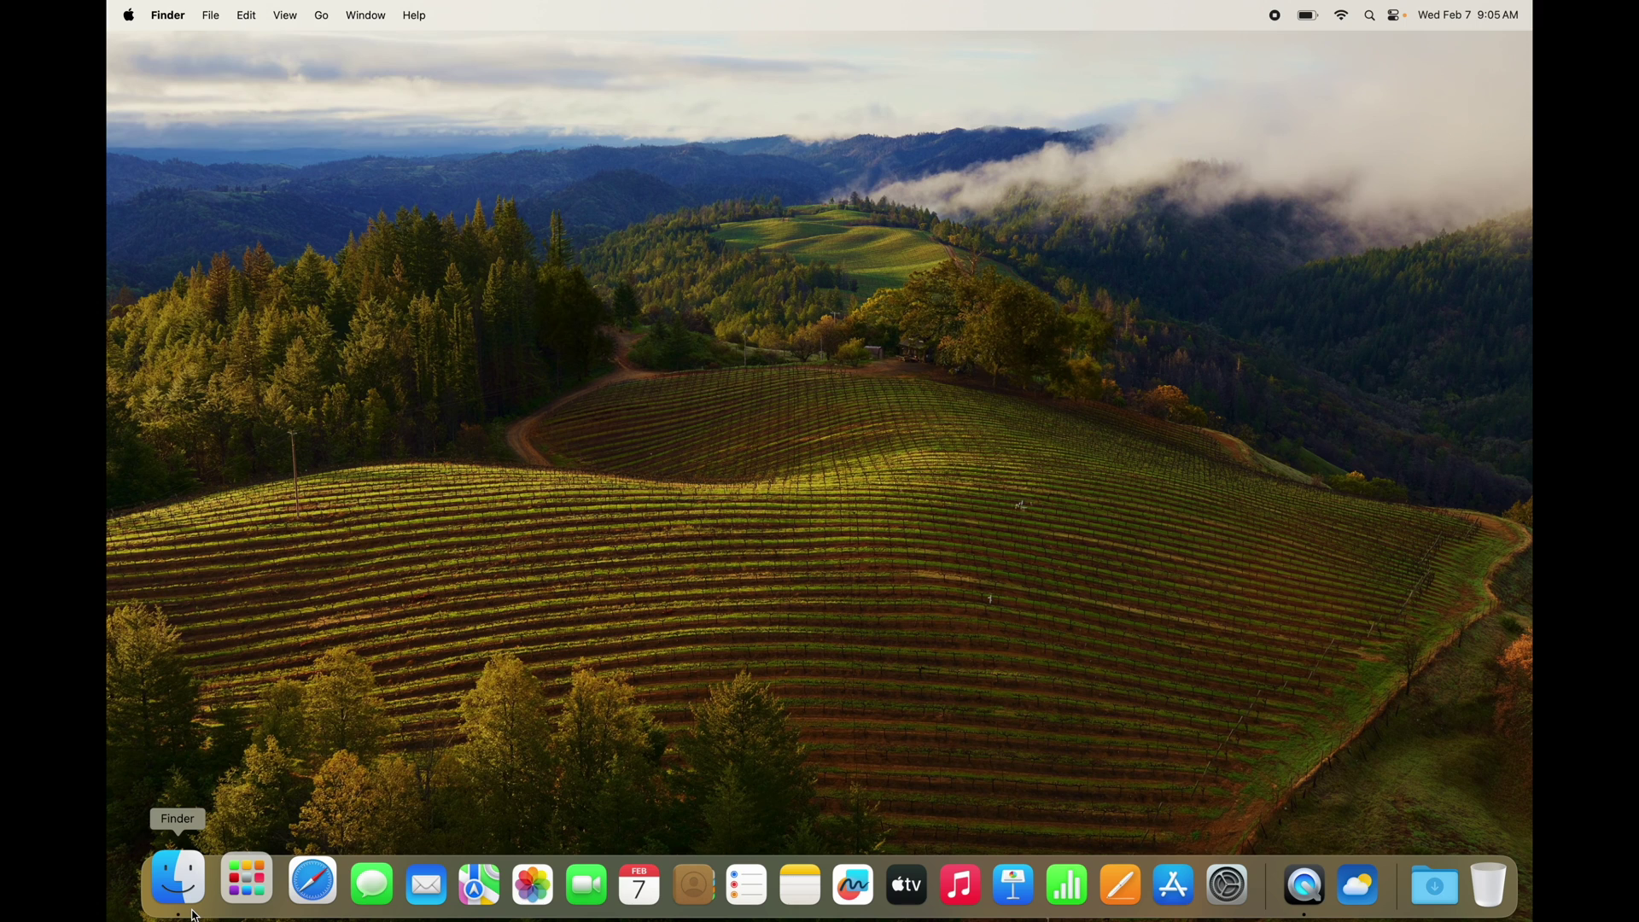
# Open the Applications folder in Finder, reposition and enlarge its window, and browse the installed apps
pyautogui.click(179, 883)
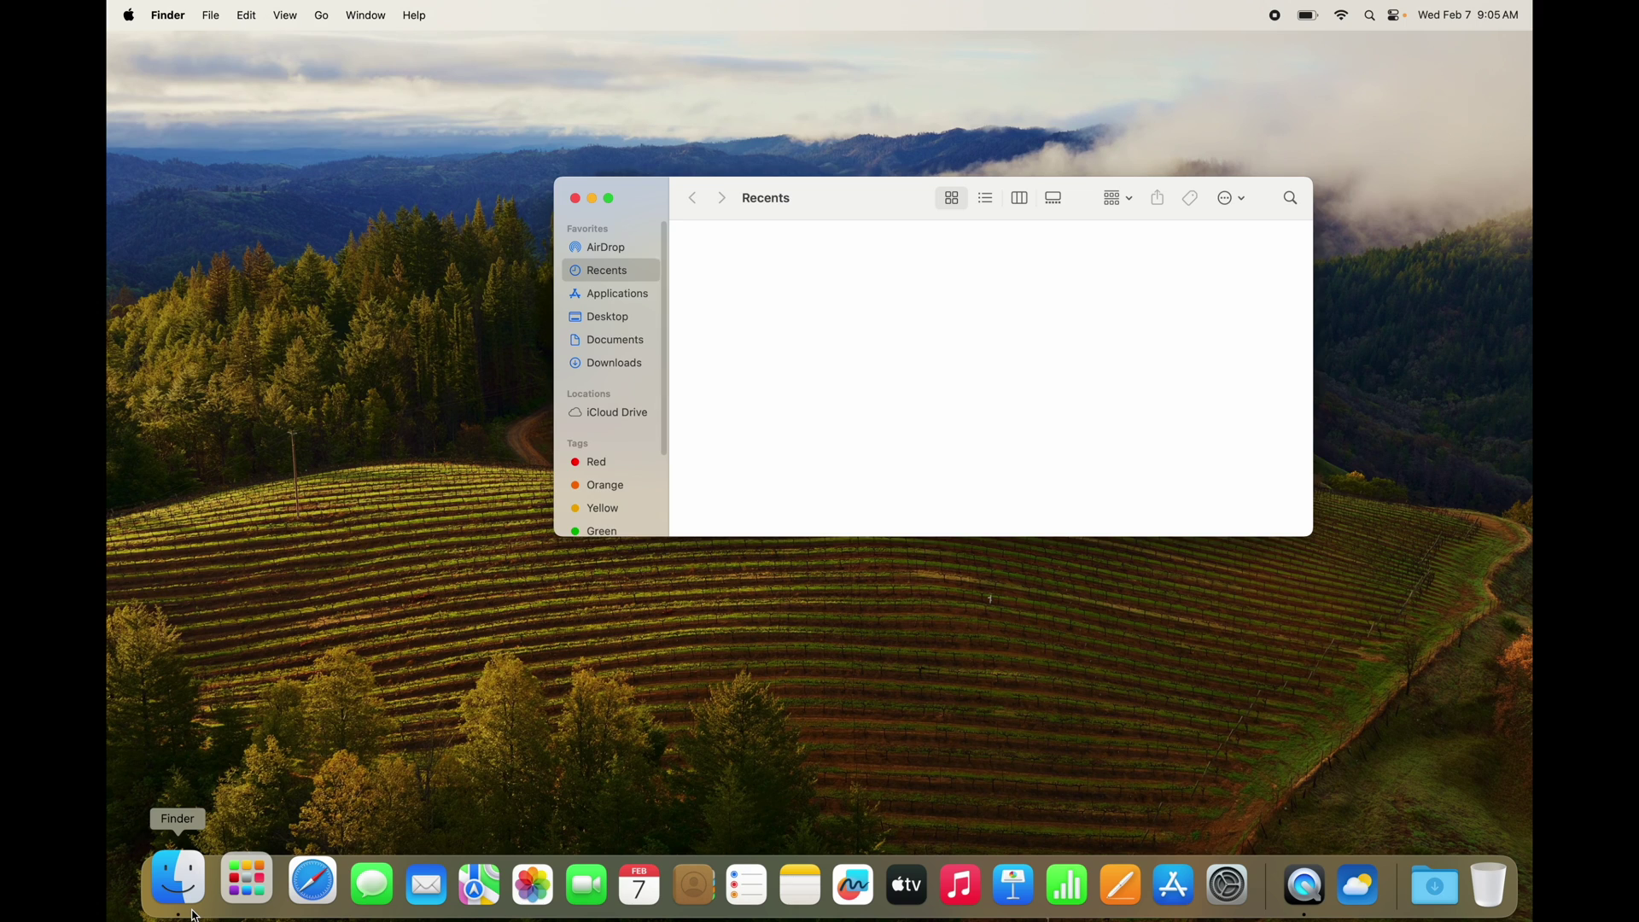
pyautogui.click(618, 299)
pyautogui.moveTo(842, 192); pyautogui.dragTo(733, 156)
pyautogui.scroll(-1, 916, 292)
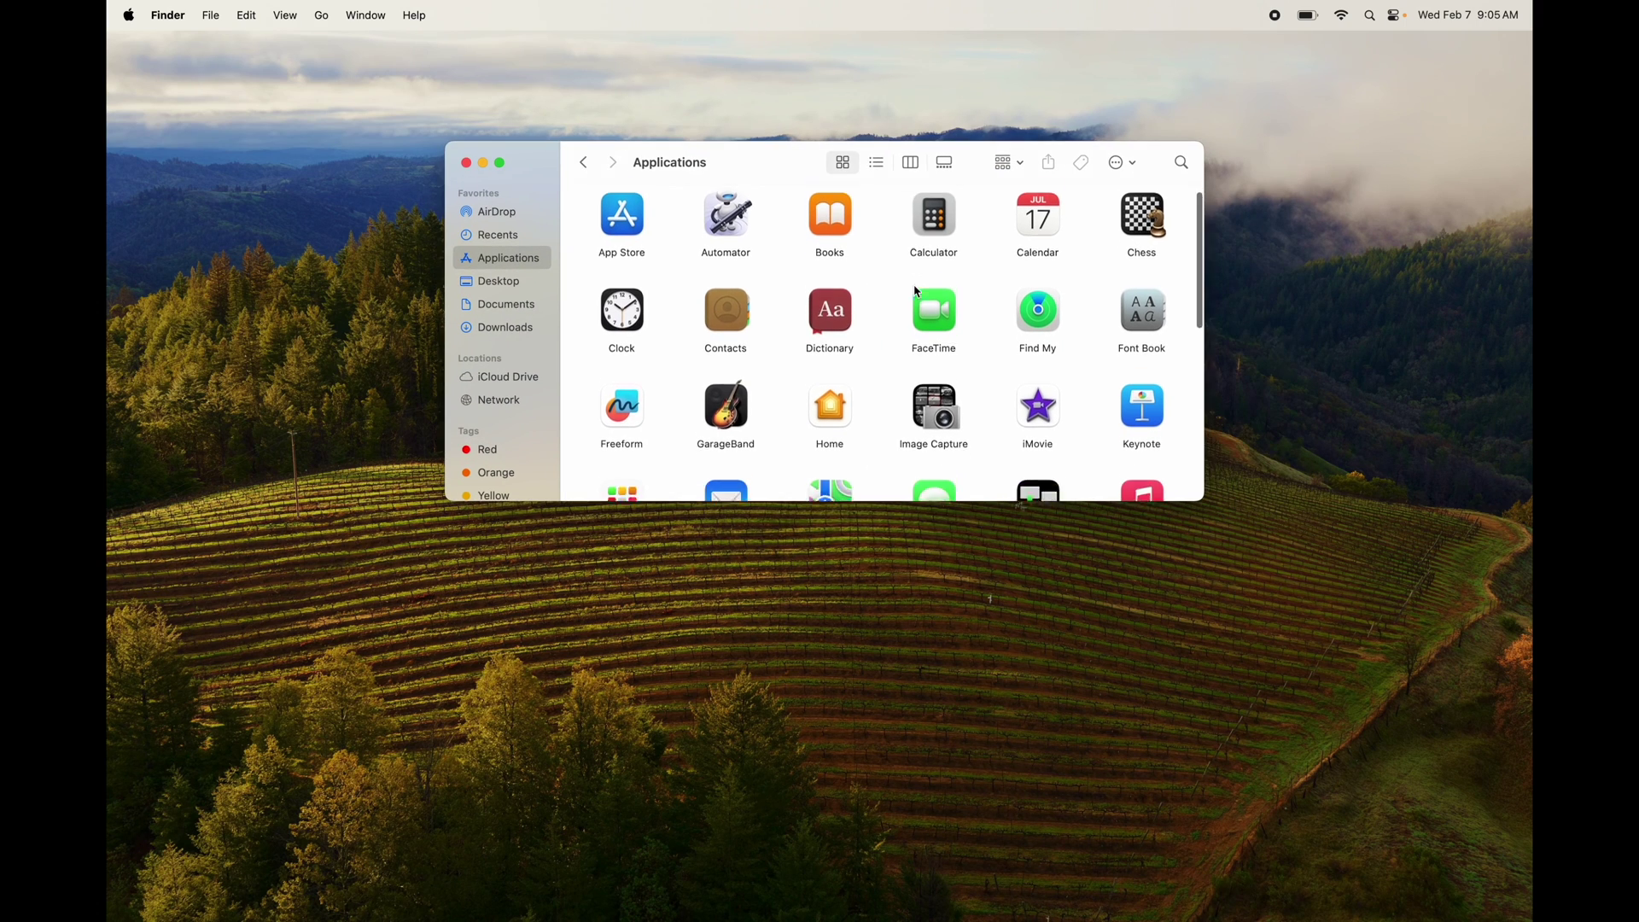
pyautogui.scroll(-10, 916, 292)
pyautogui.scroll(10, 916, 292)
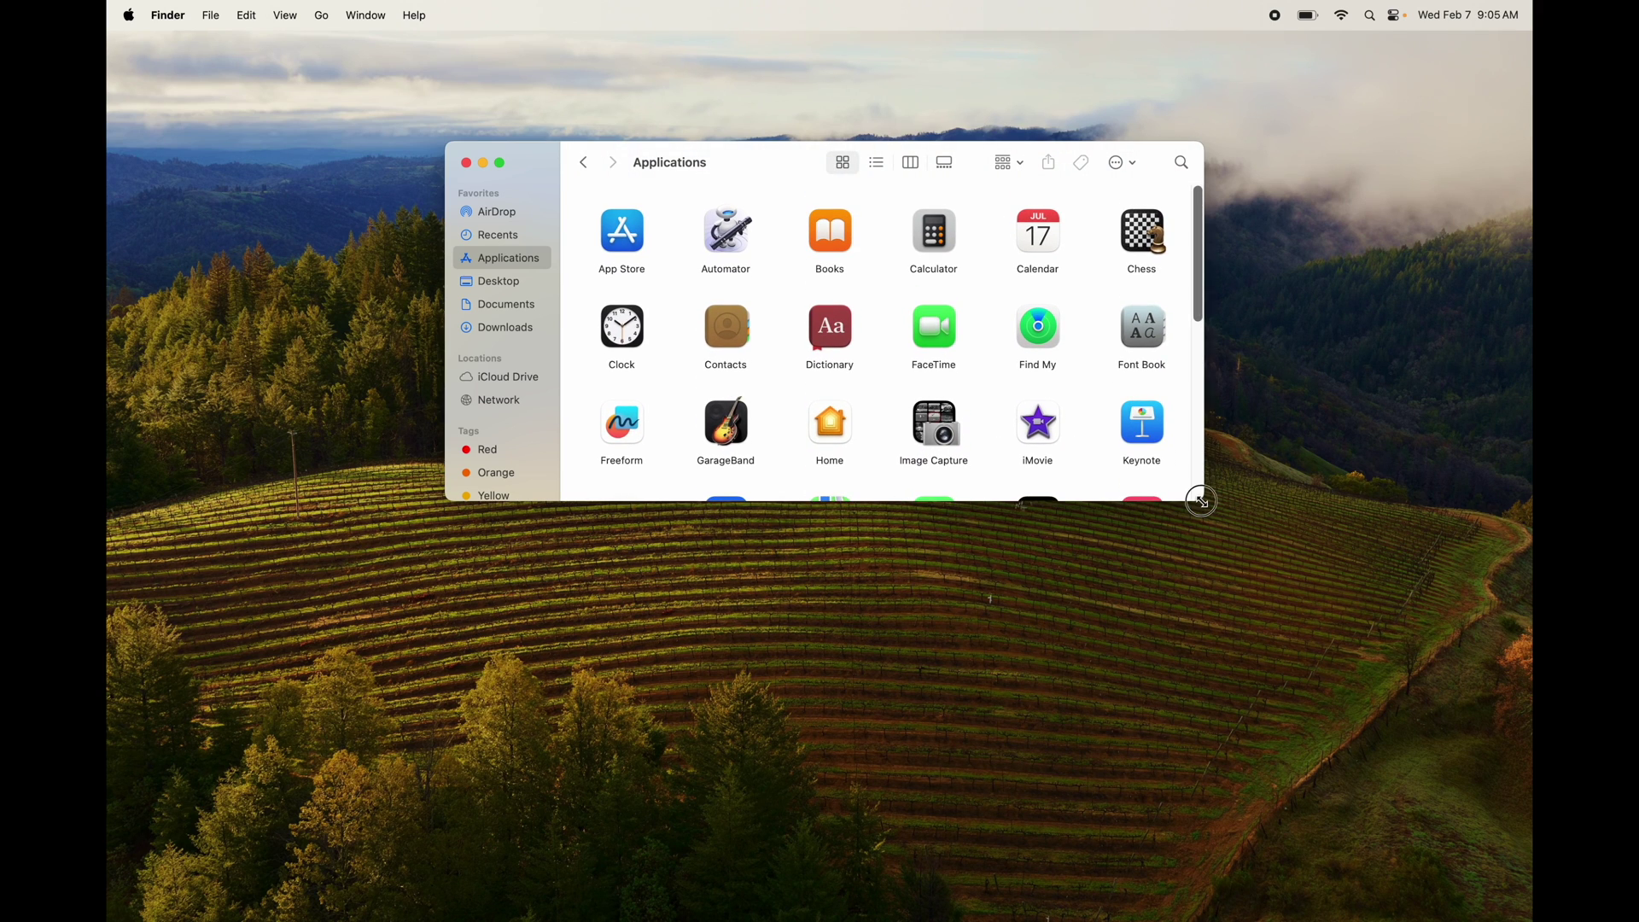
pyautogui.moveTo(1201, 501); pyautogui.dragTo(1456, 643)
pyautogui.scroll(-2, 1178, 523)
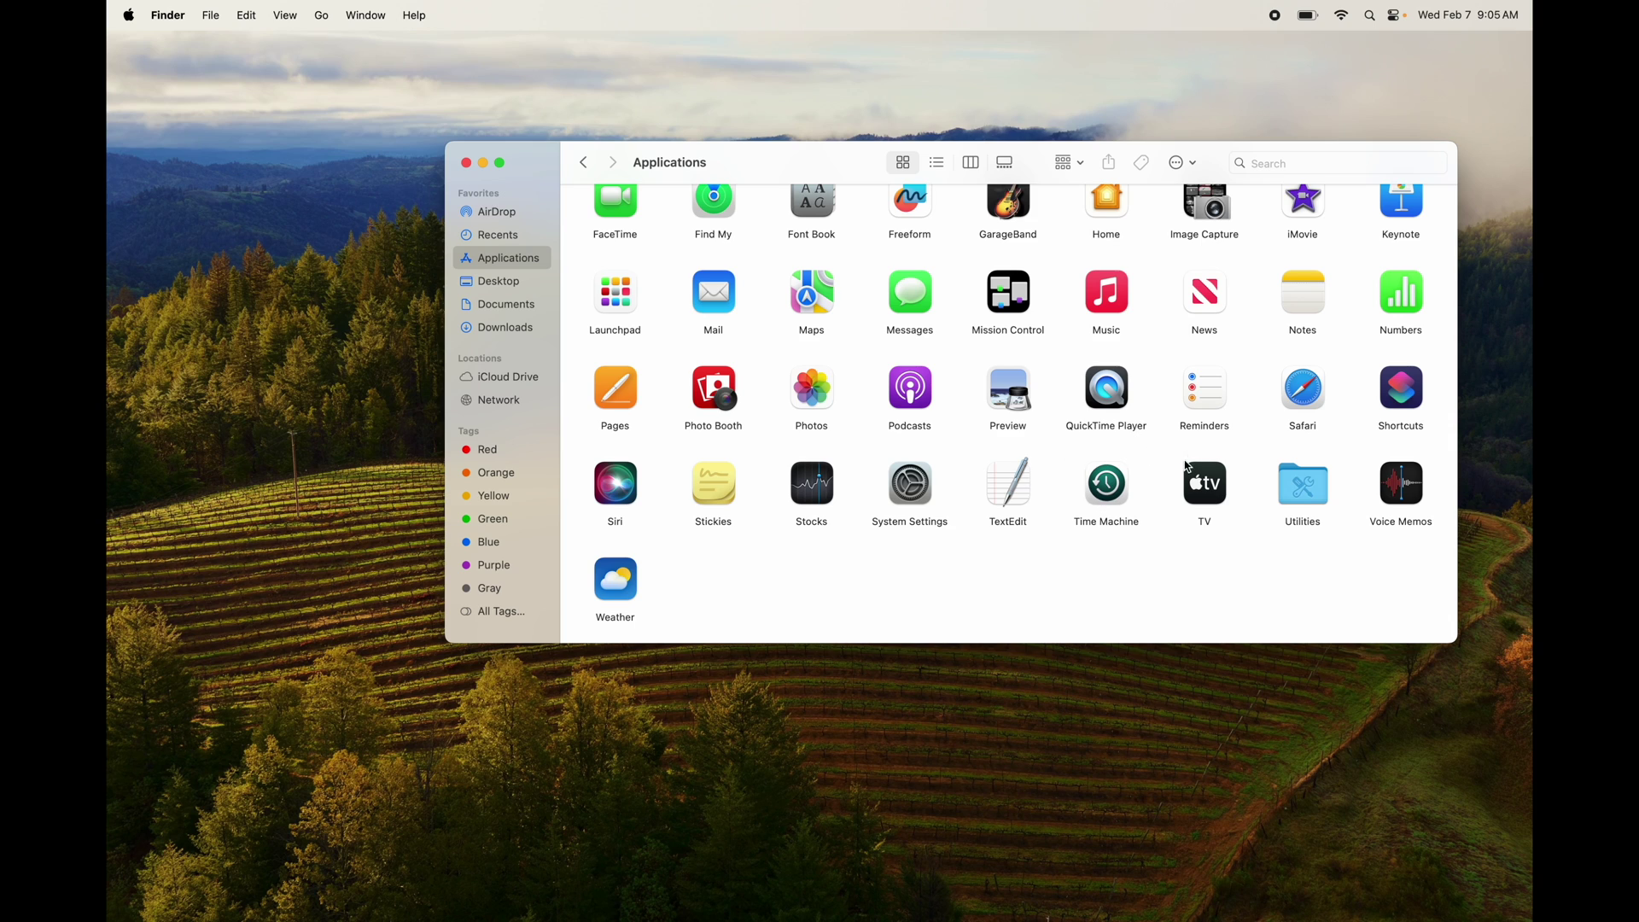
# Add Weather and Voice Memos to the Dock between Freeform and TV, and close the Applications window
pyautogui.moveTo(615, 580); pyautogui.dragTo(853, 885)
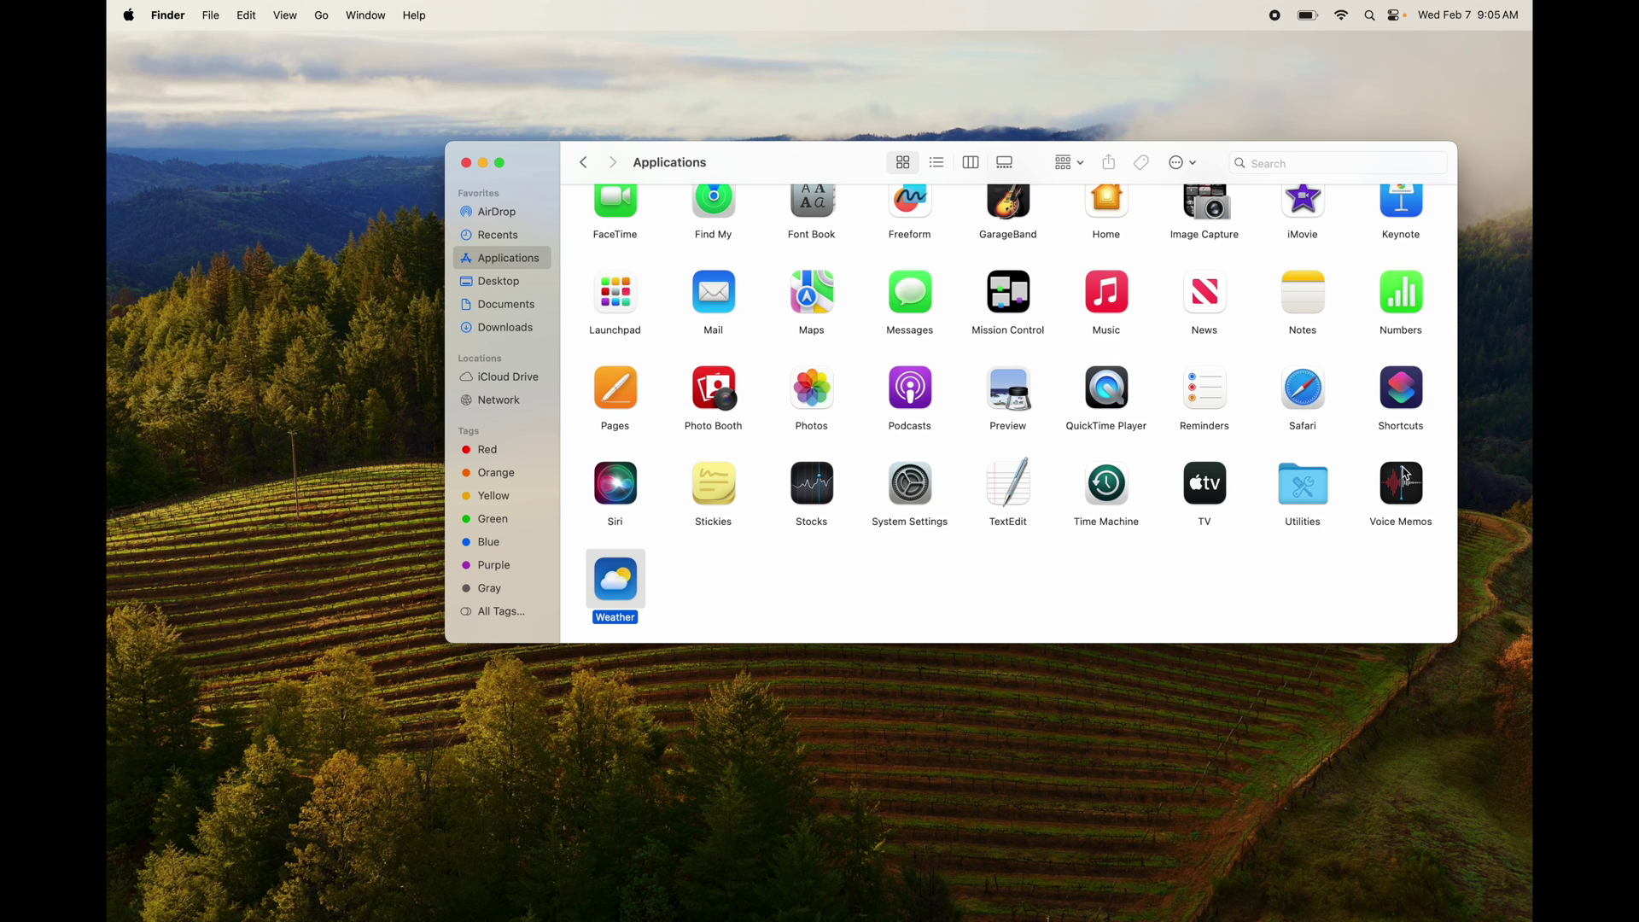
pyautogui.moveTo(1404, 476); pyautogui.dragTo(901, 866)
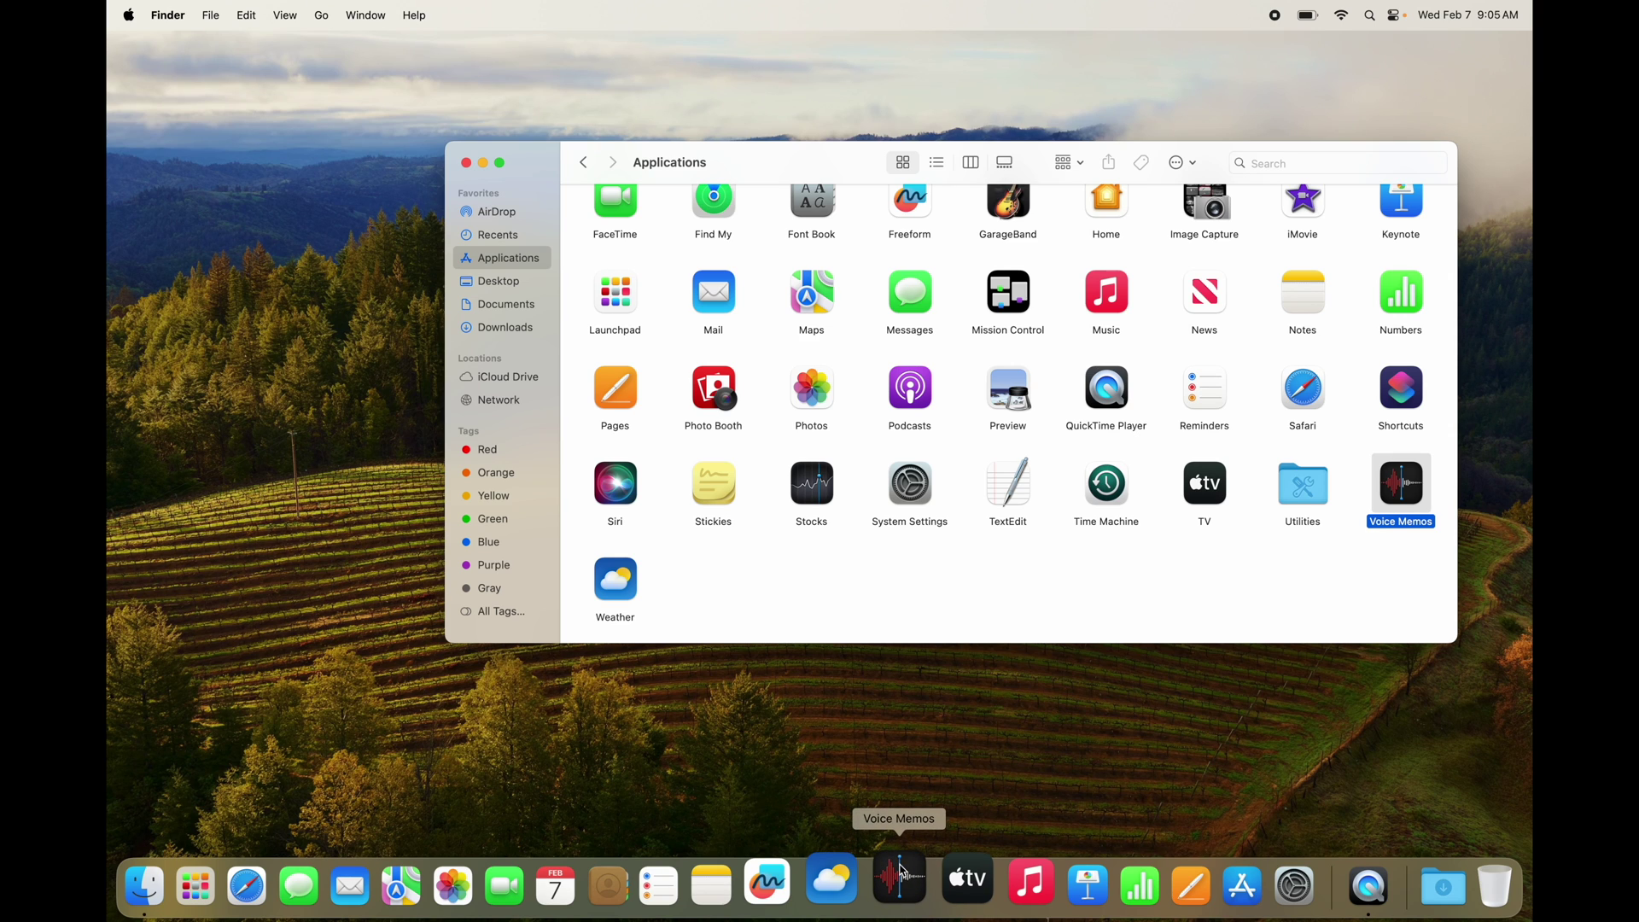
pyautogui.click(466, 163)
# Remove Voice Memos, Reminders and Freeform from the Dock
pyautogui.moveTo(688, 918)
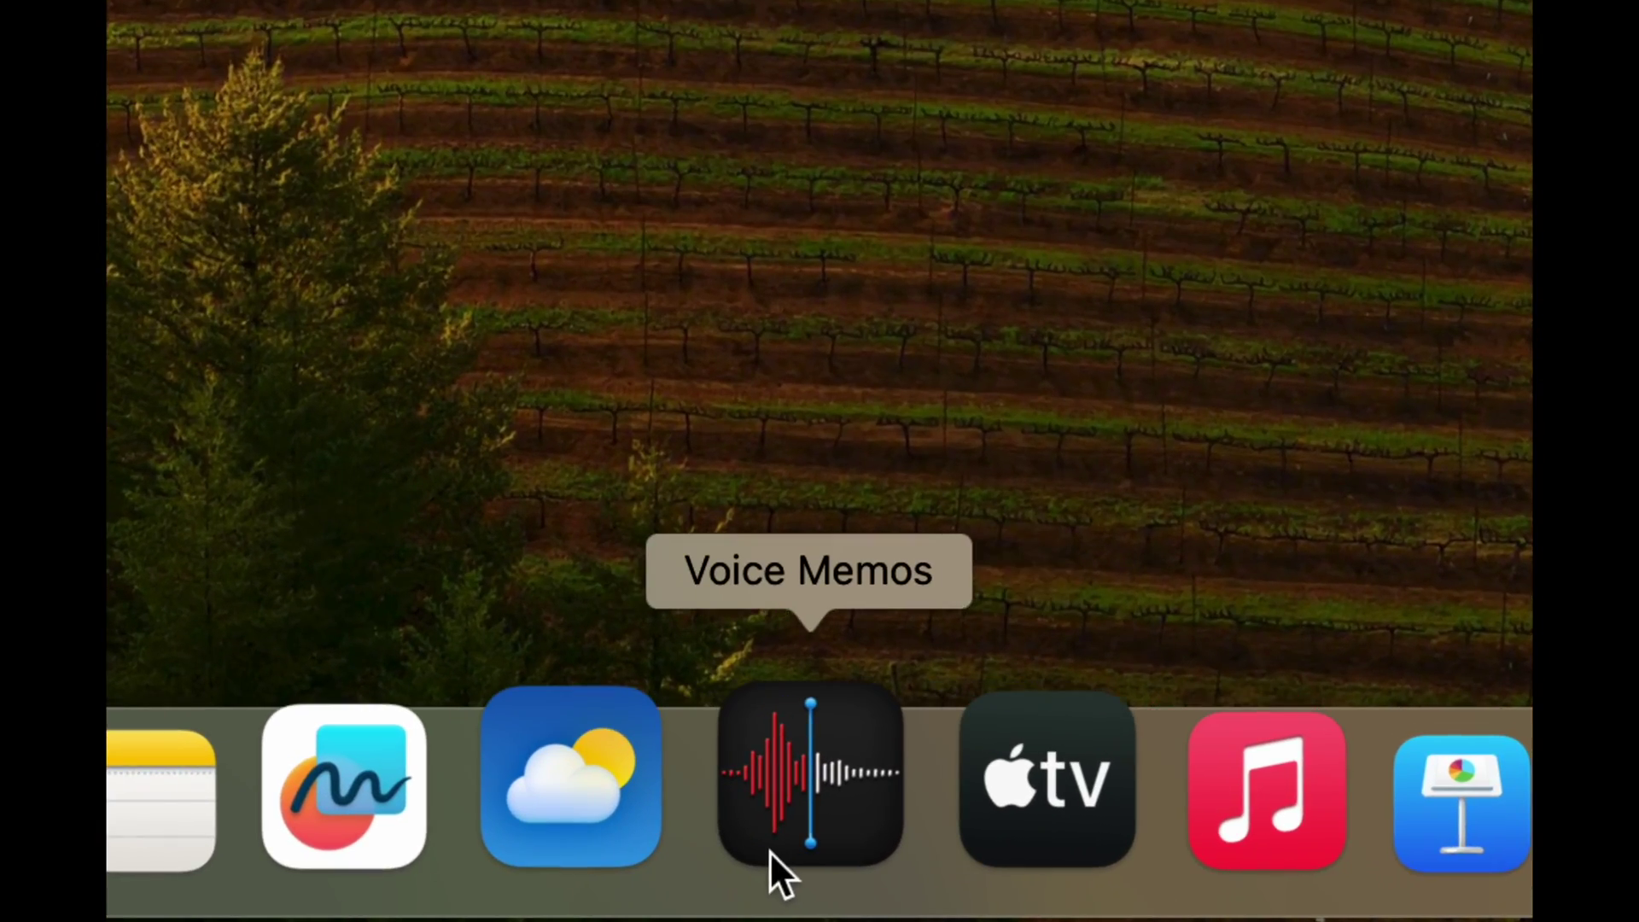
pyautogui.moveTo(770, 852); pyautogui.dragTo(437, 315)
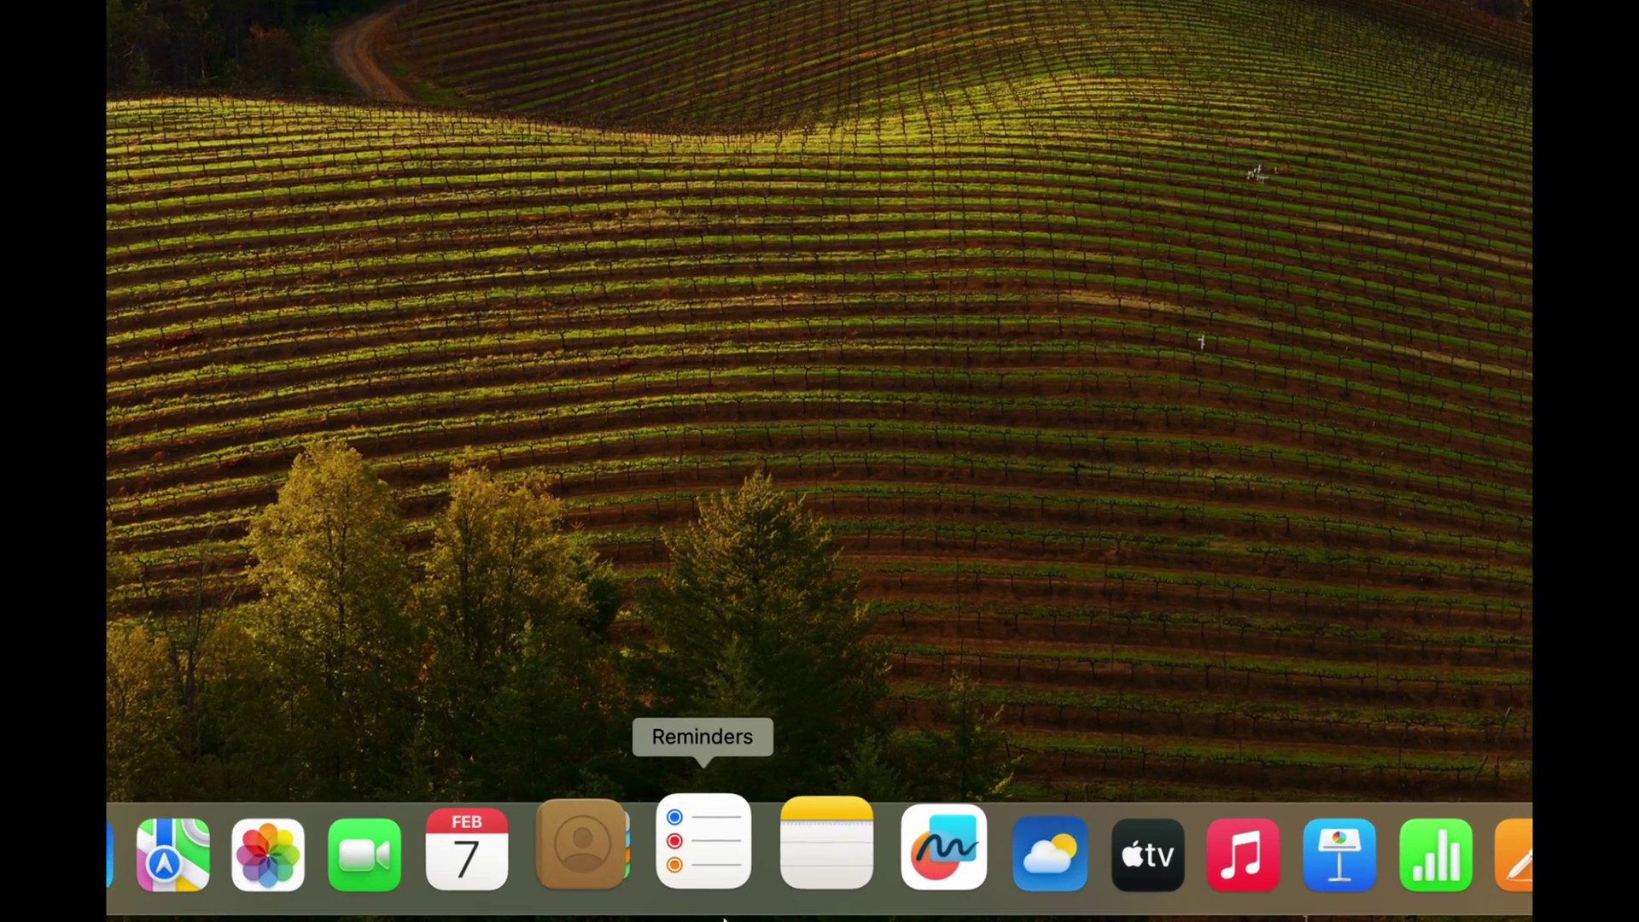
pyautogui.moveTo(709, 883); pyautogui.dragTo(755, 476)
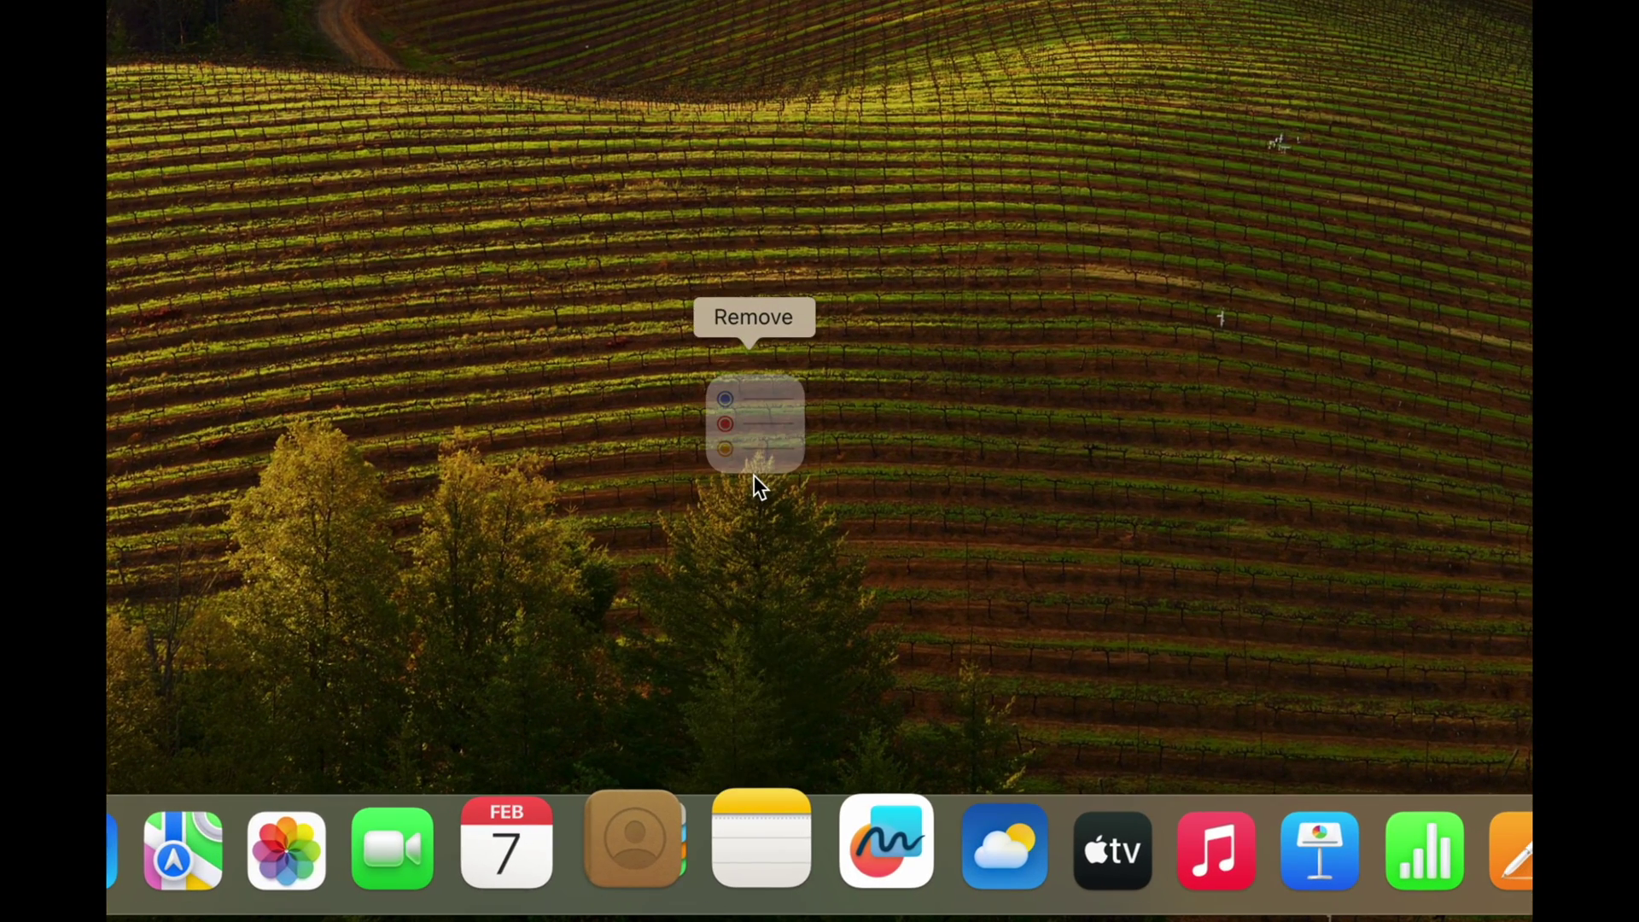
pyautogui.moveTo(821, 893); pyautogui.dragTo(838, 498)
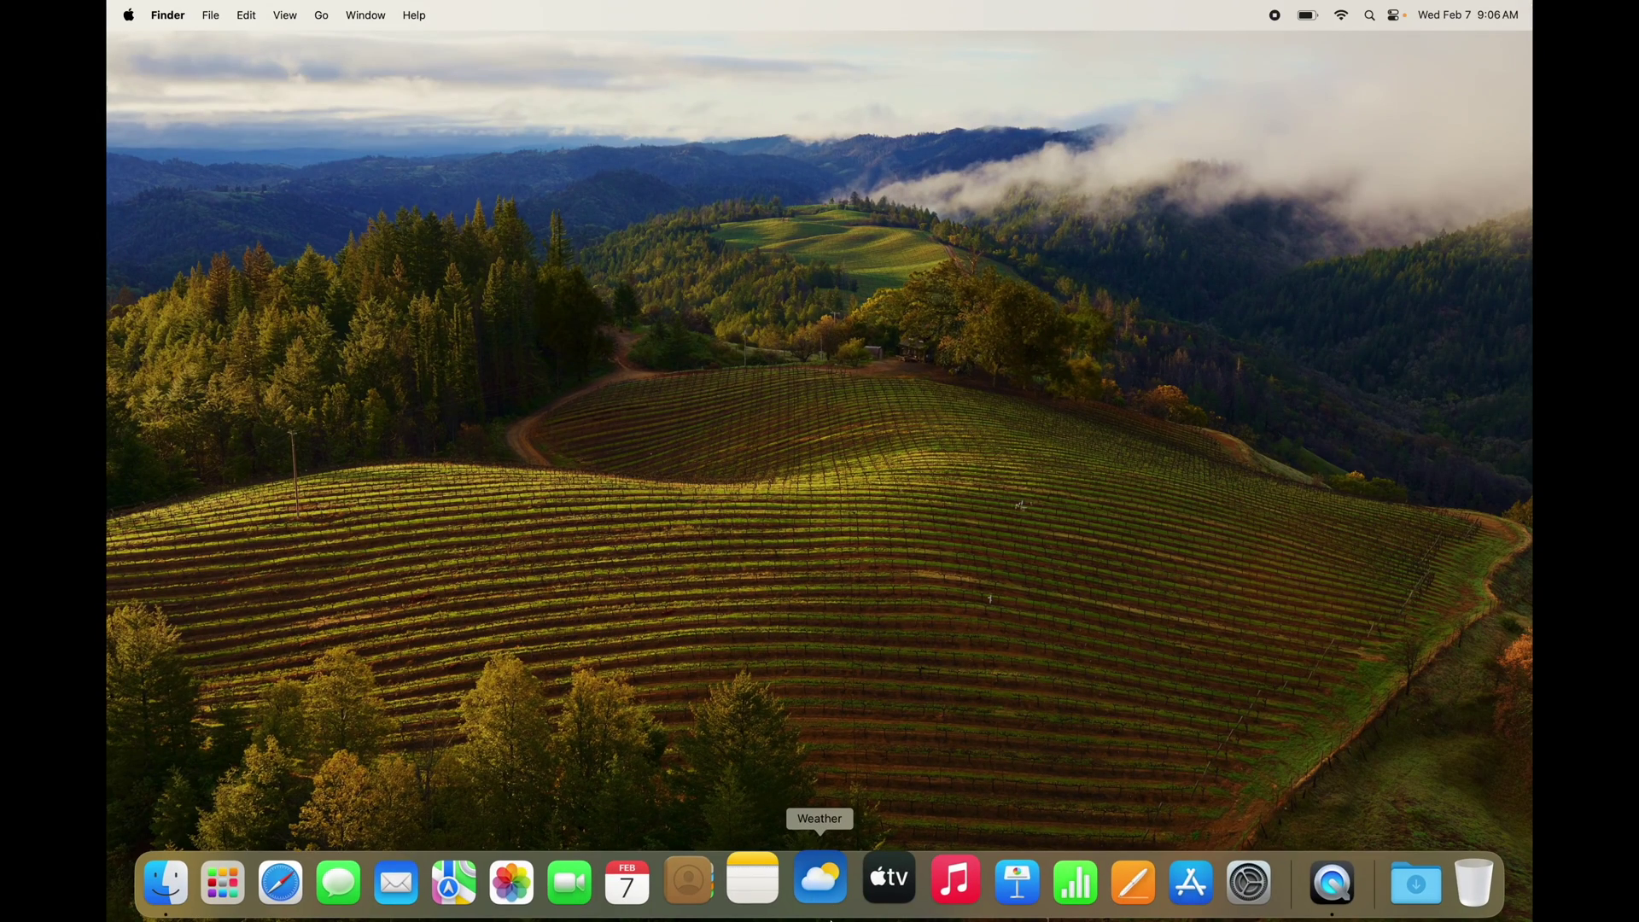
pyautogui.click(820, 886)
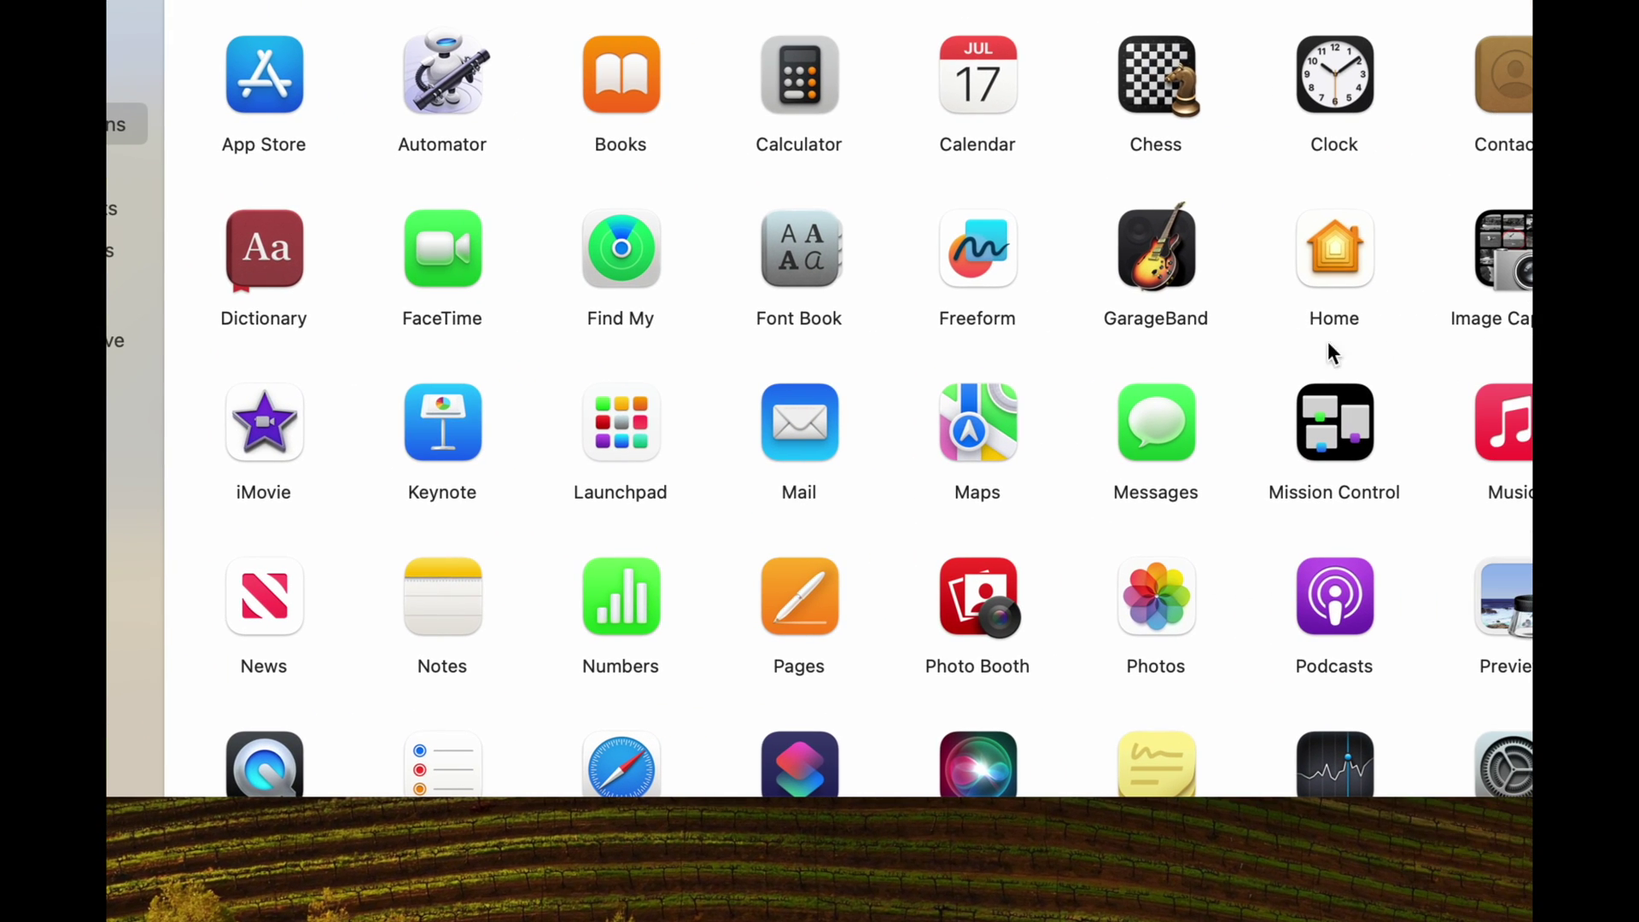
# Move the Keynote app from Applications to the Trash, entering the account password to authorize it
pyautogui.click(472, 434)
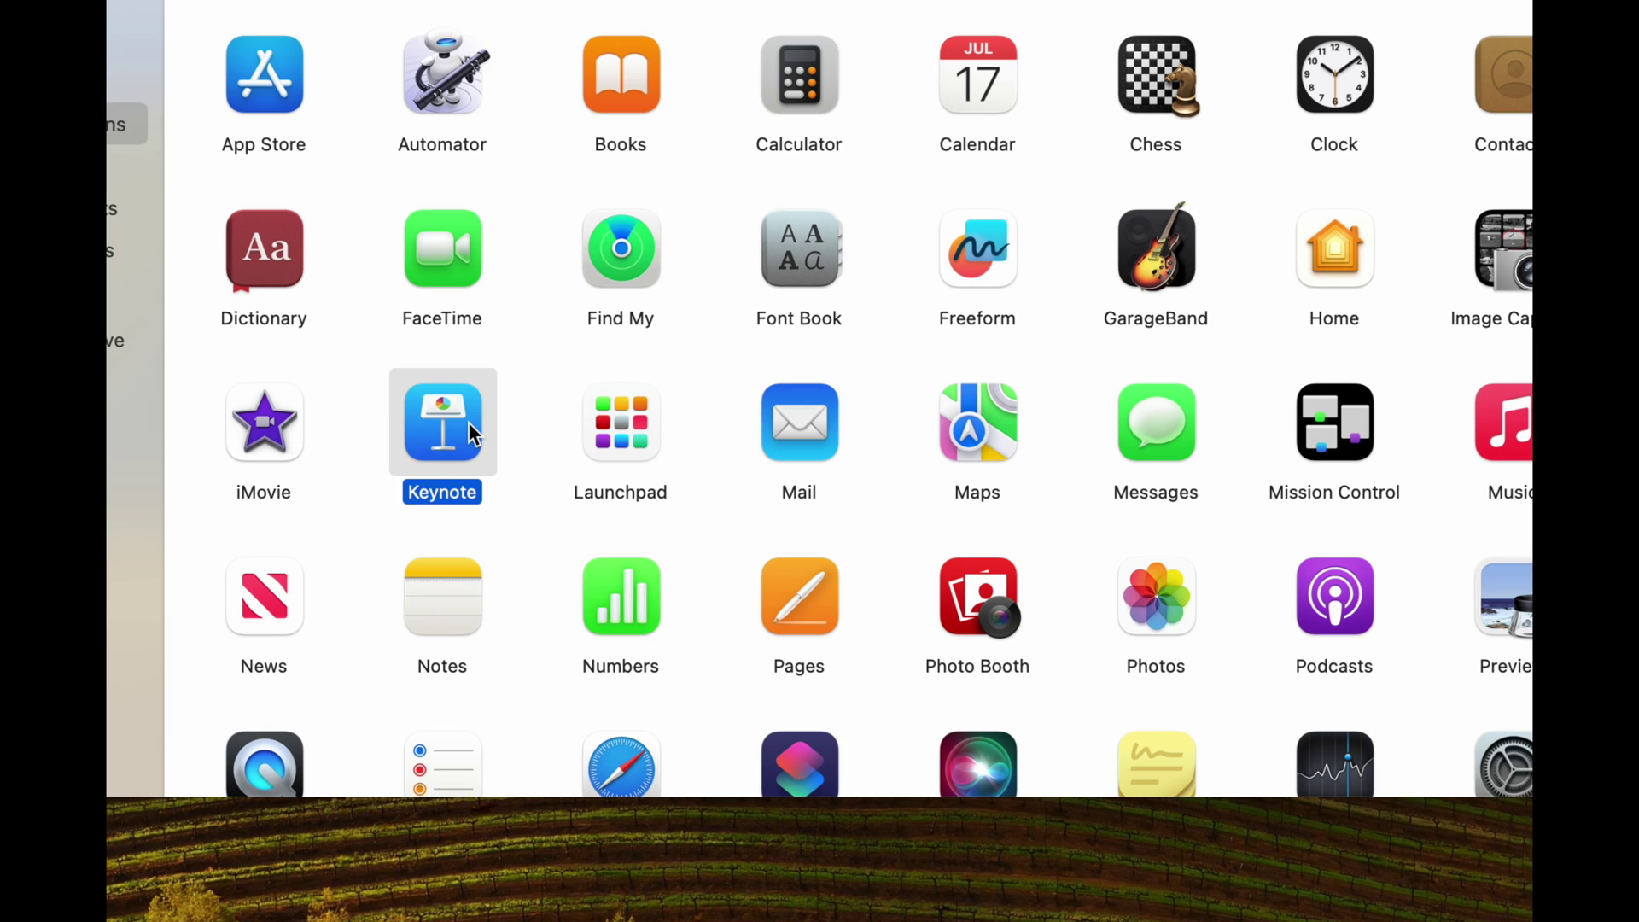
pyautogui.rightClick(470, 424)
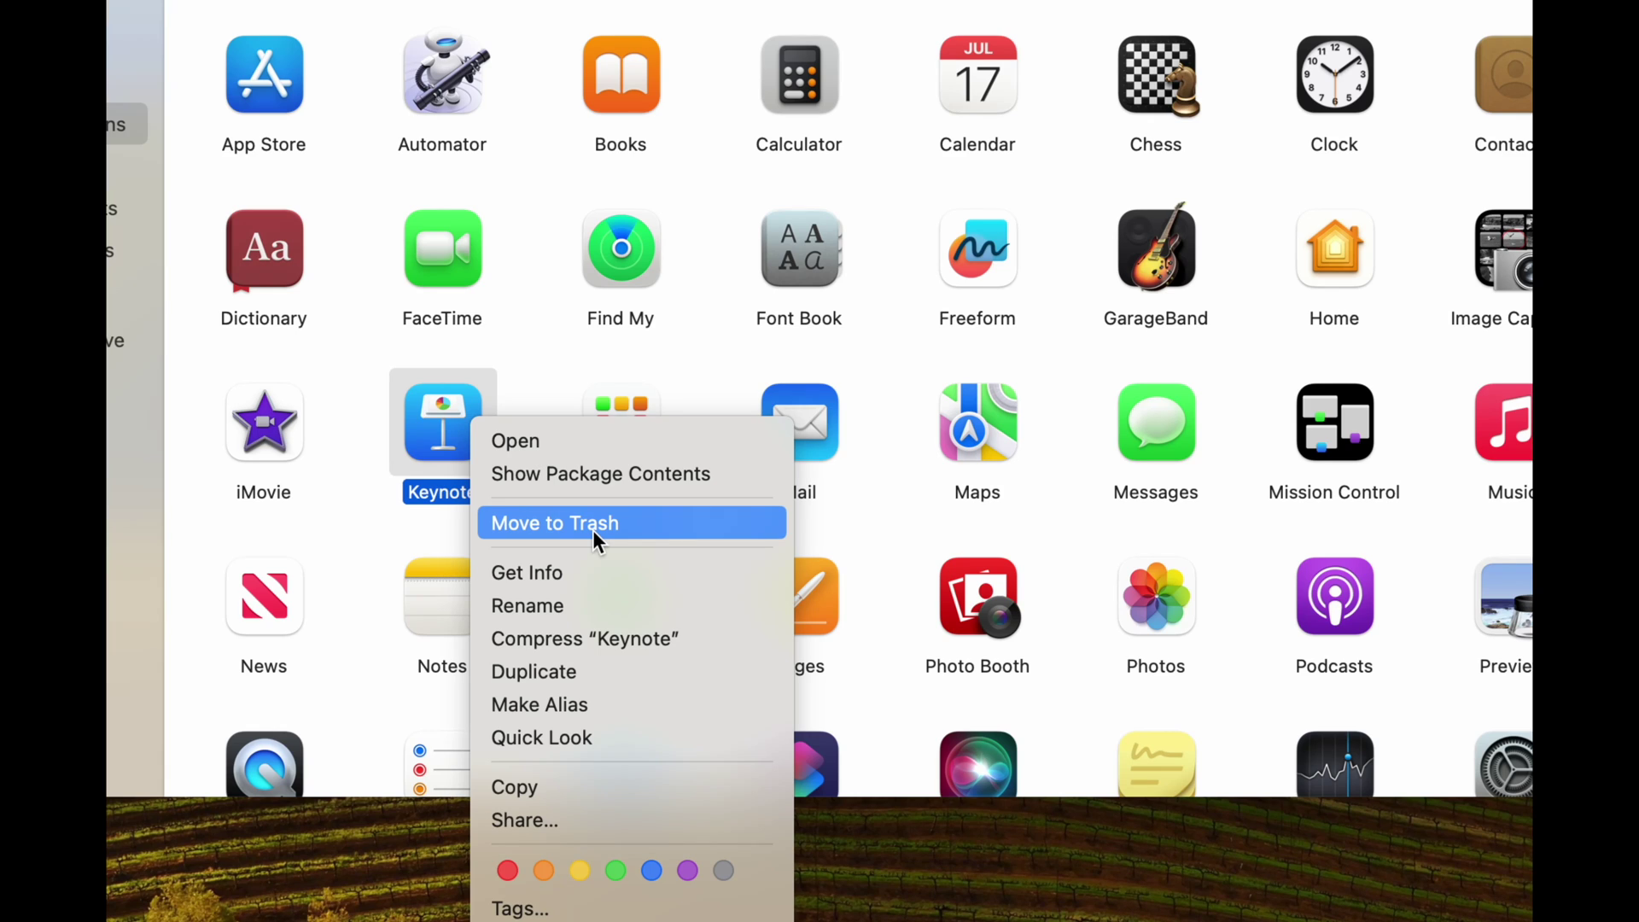
pyautogui.click(529, 382)
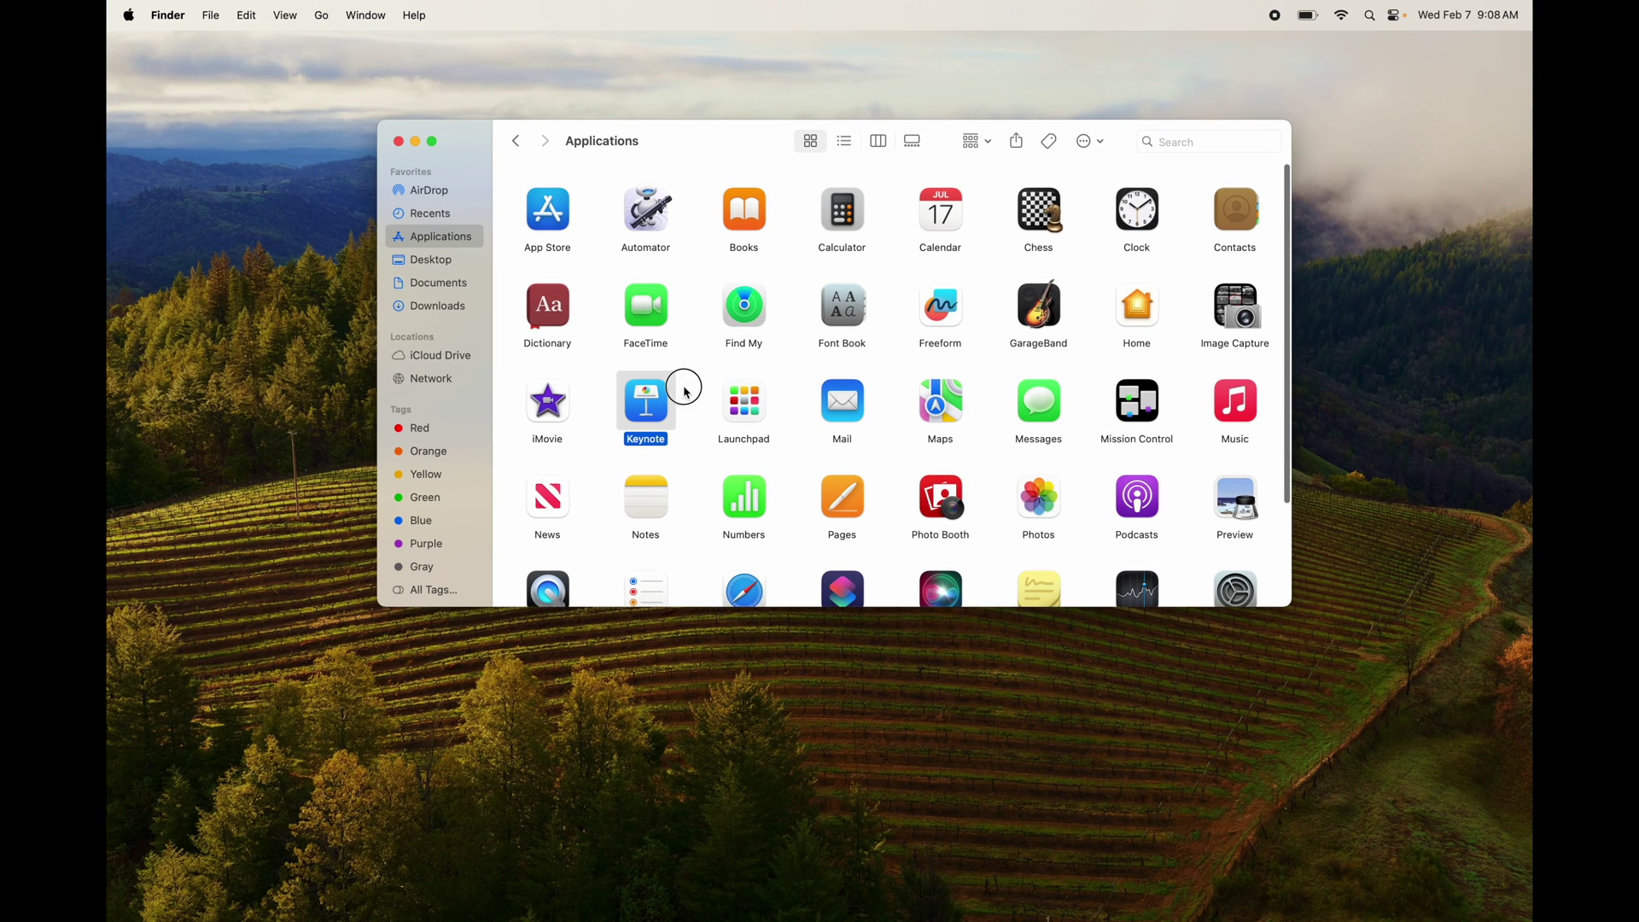
pyautogui.moveTo(493, 394); pyautogui.dragTo(1449, 879)
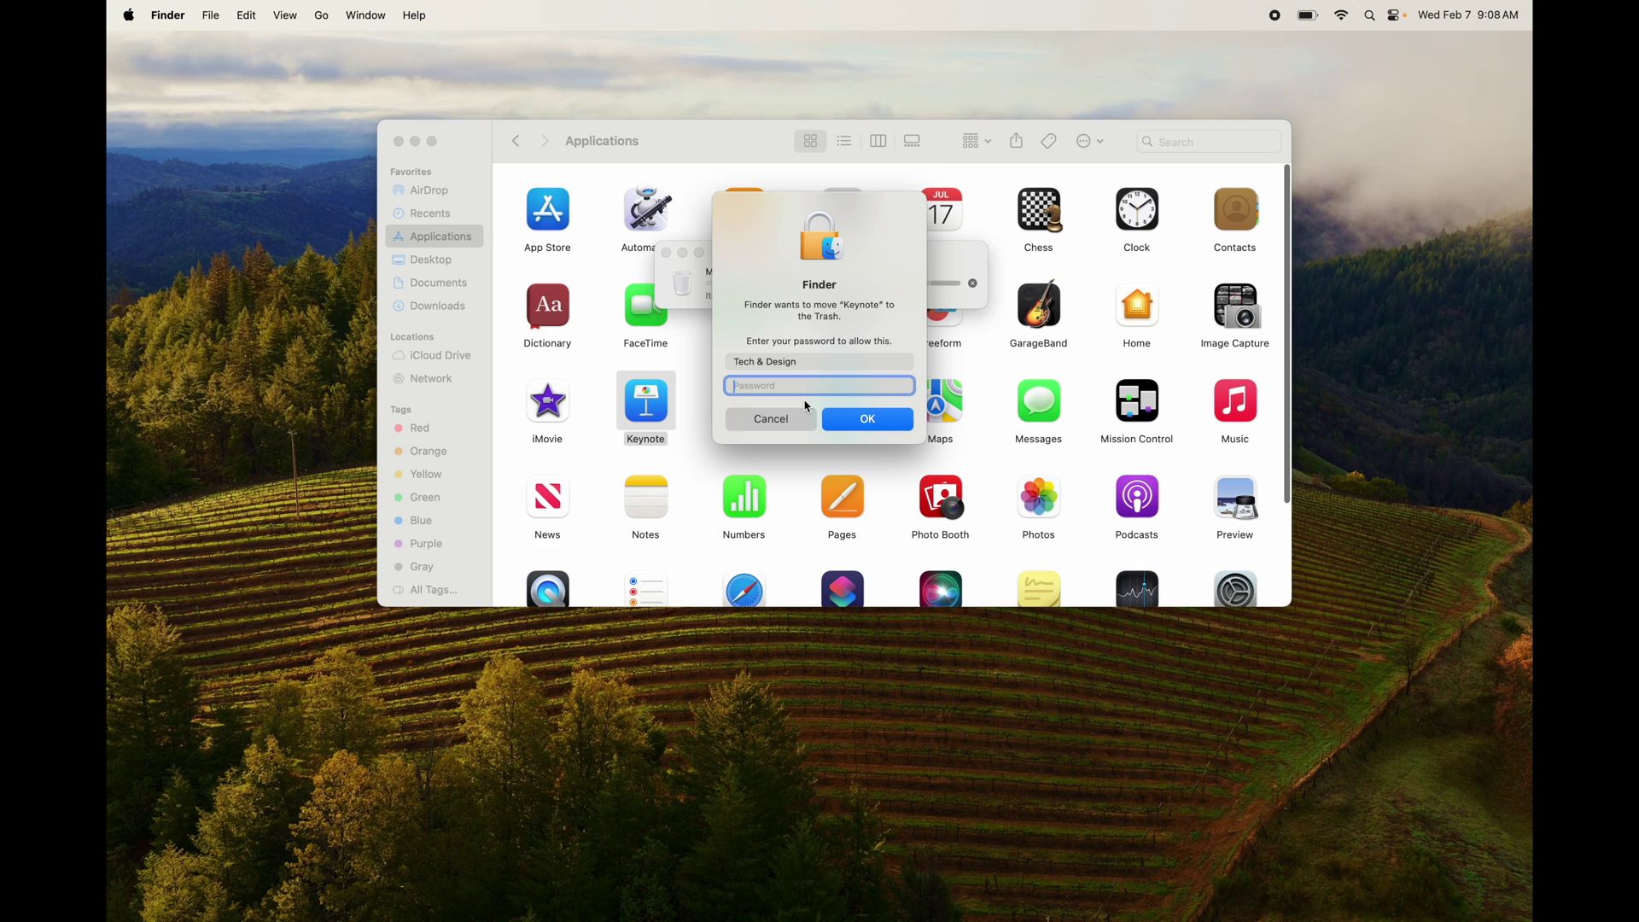
pyautogui.write('••••')
pyautogui.click(863, 423)
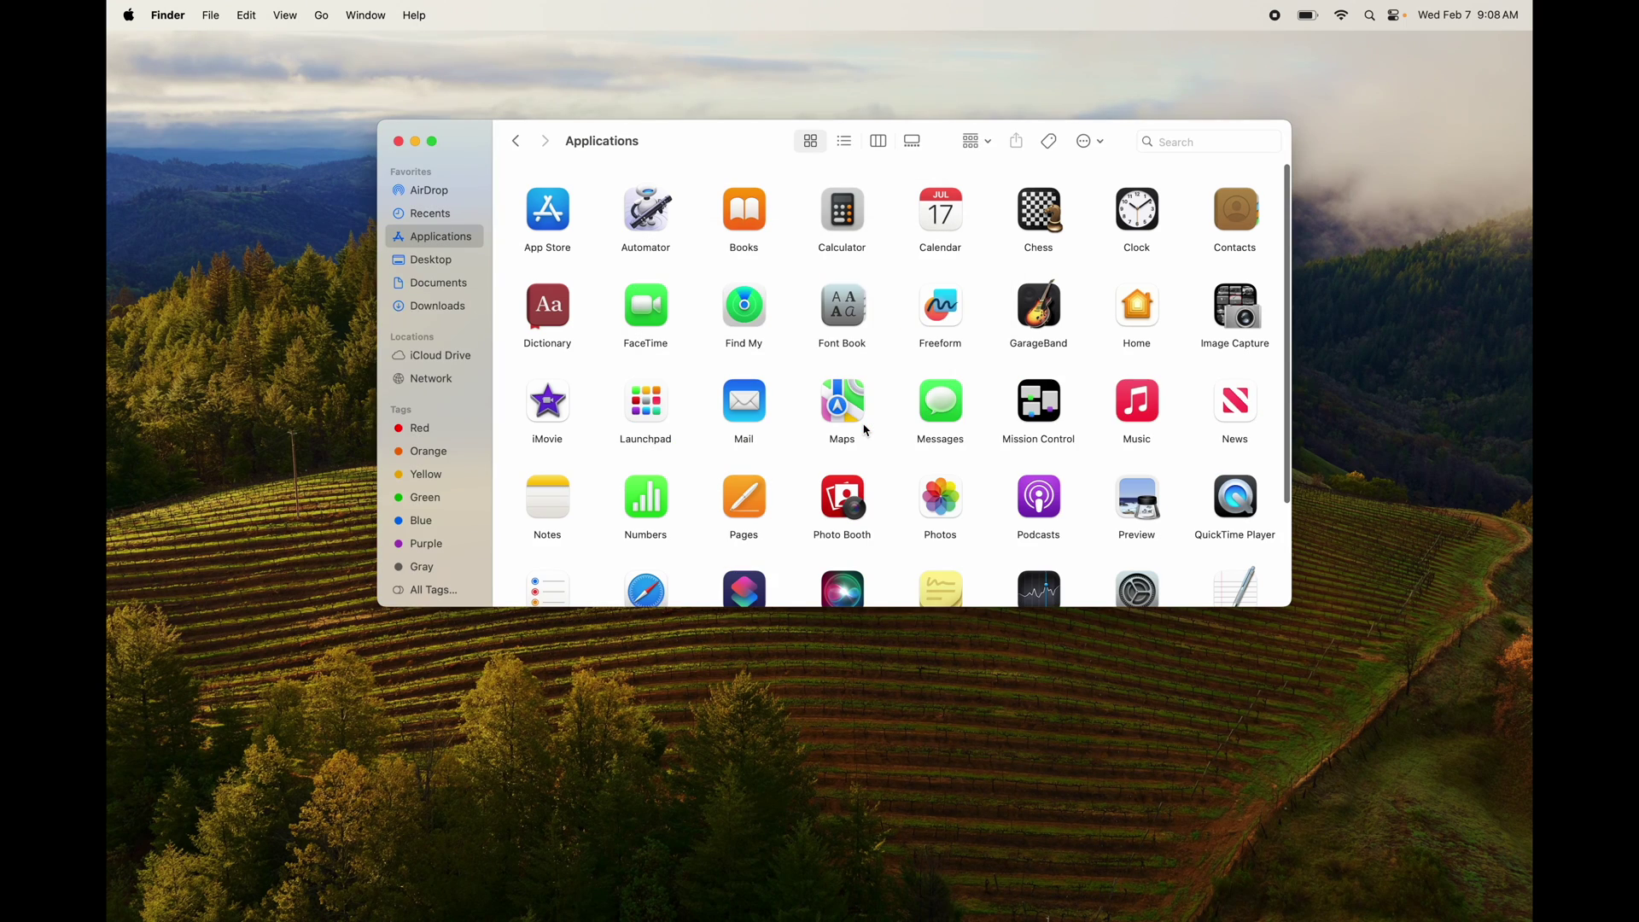
# Empty the Trash to permanently erase the deleted Keynote app
pyautogui.moveTo(917, 888)
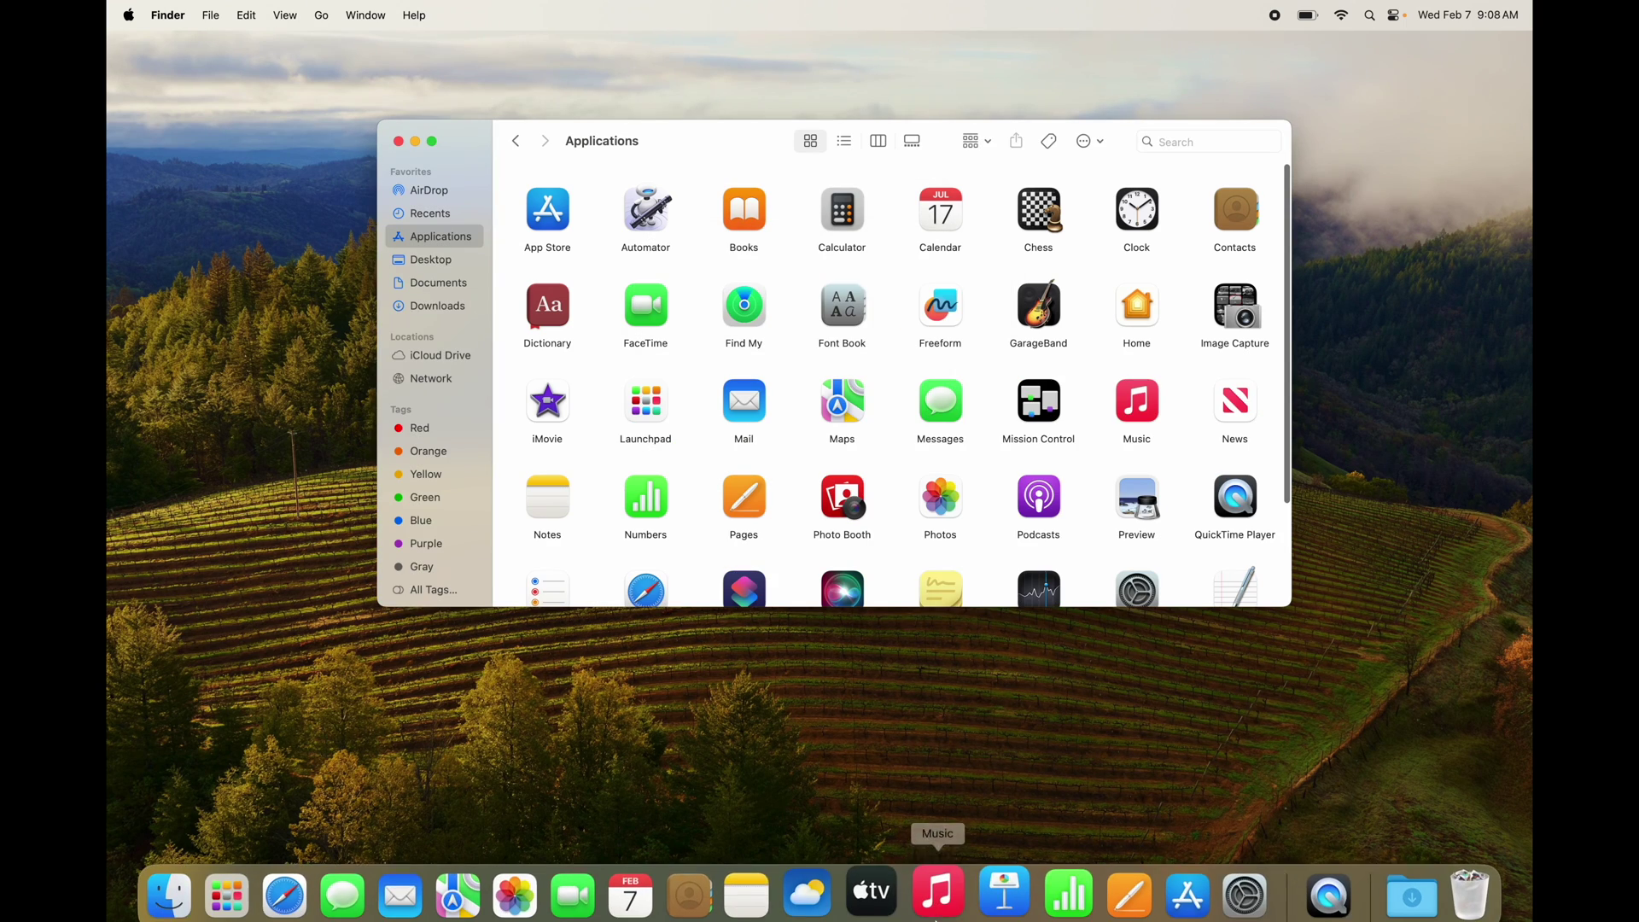
pyautogui.rightClick(1449, 879)
pyautogui.click(1468, 805)
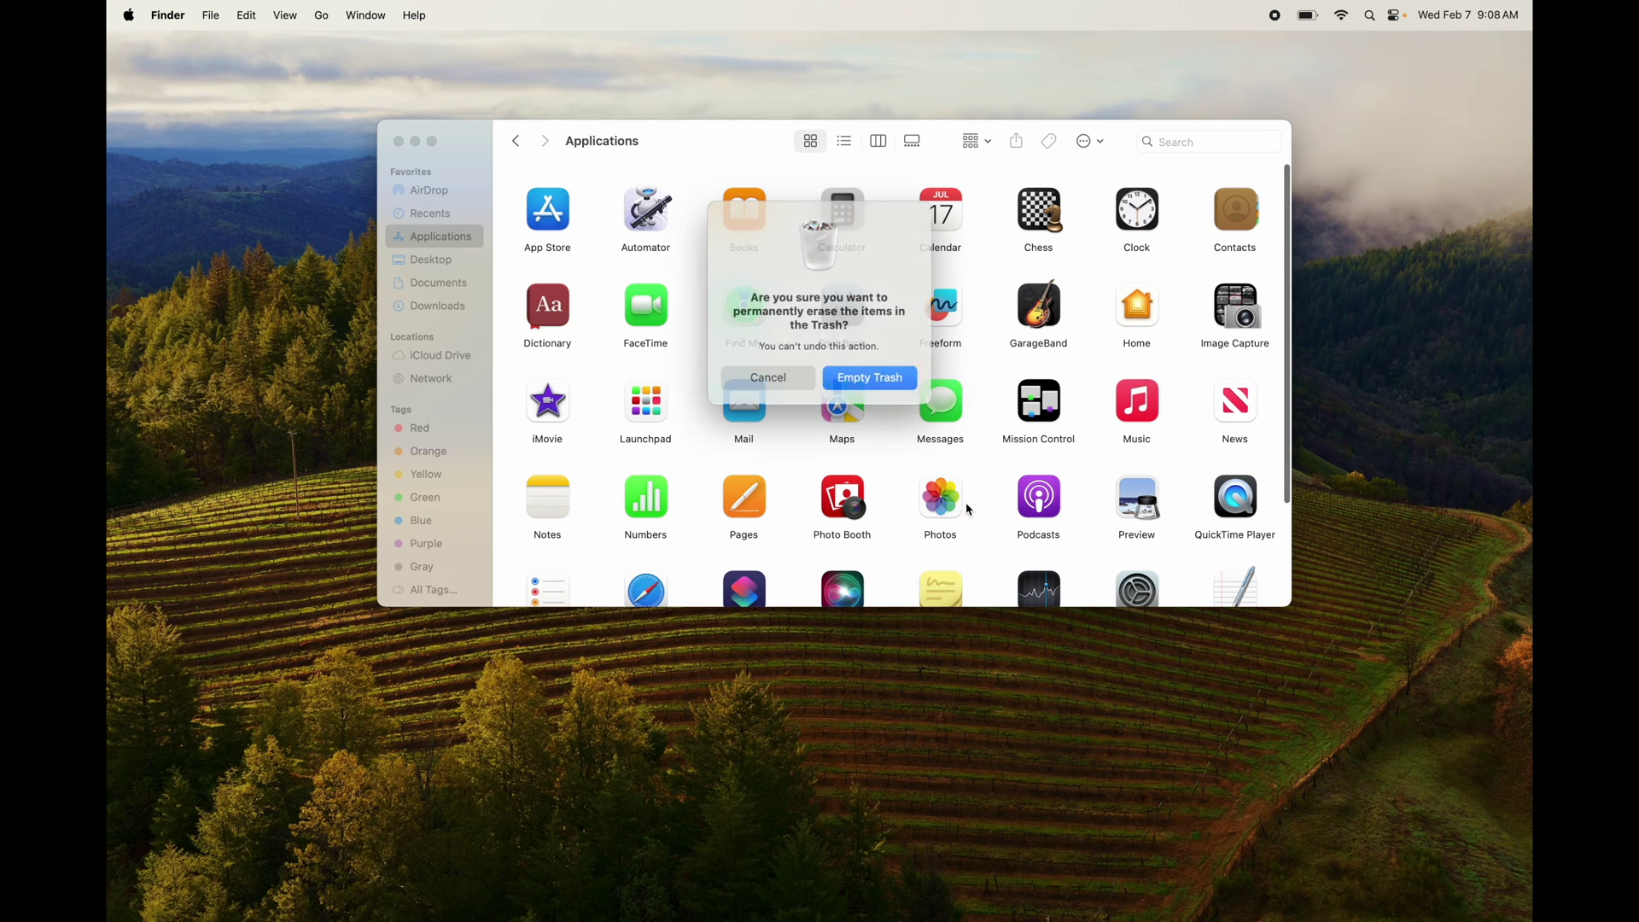
pyautogui.click(853, 376)
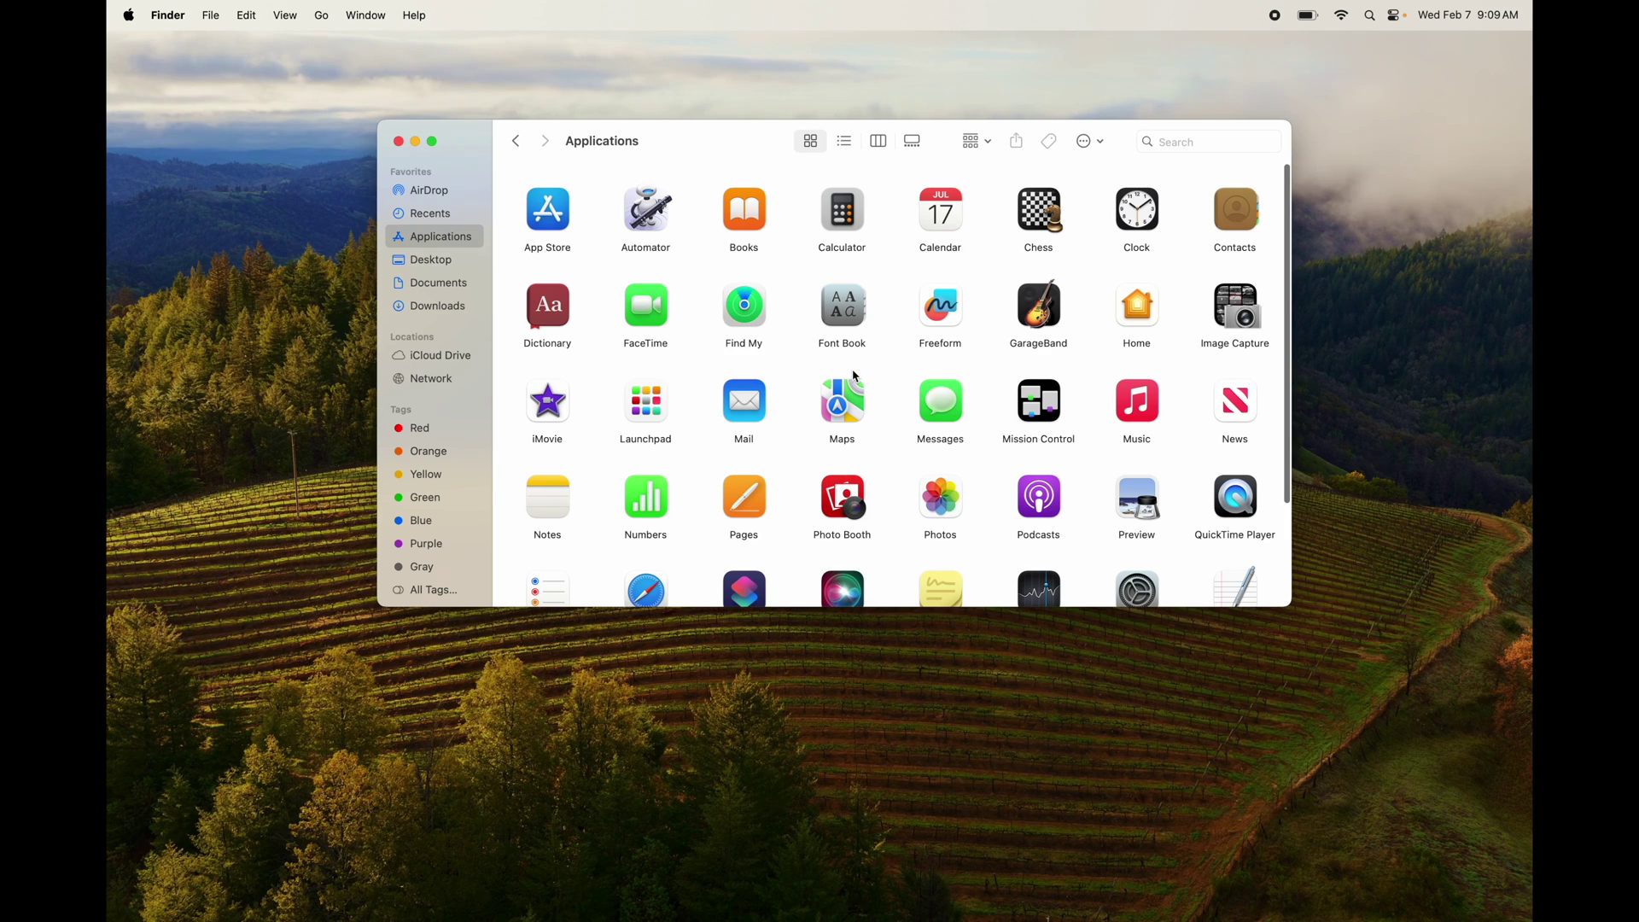
# Move the Pages app from Applications to the Trash, authorizing it with the account password
pyautogui.scroll(-5, 854, 376)
pyautogui.scroll(5, 855, 375)
pyautogui.scroll(-3, 855, 376)
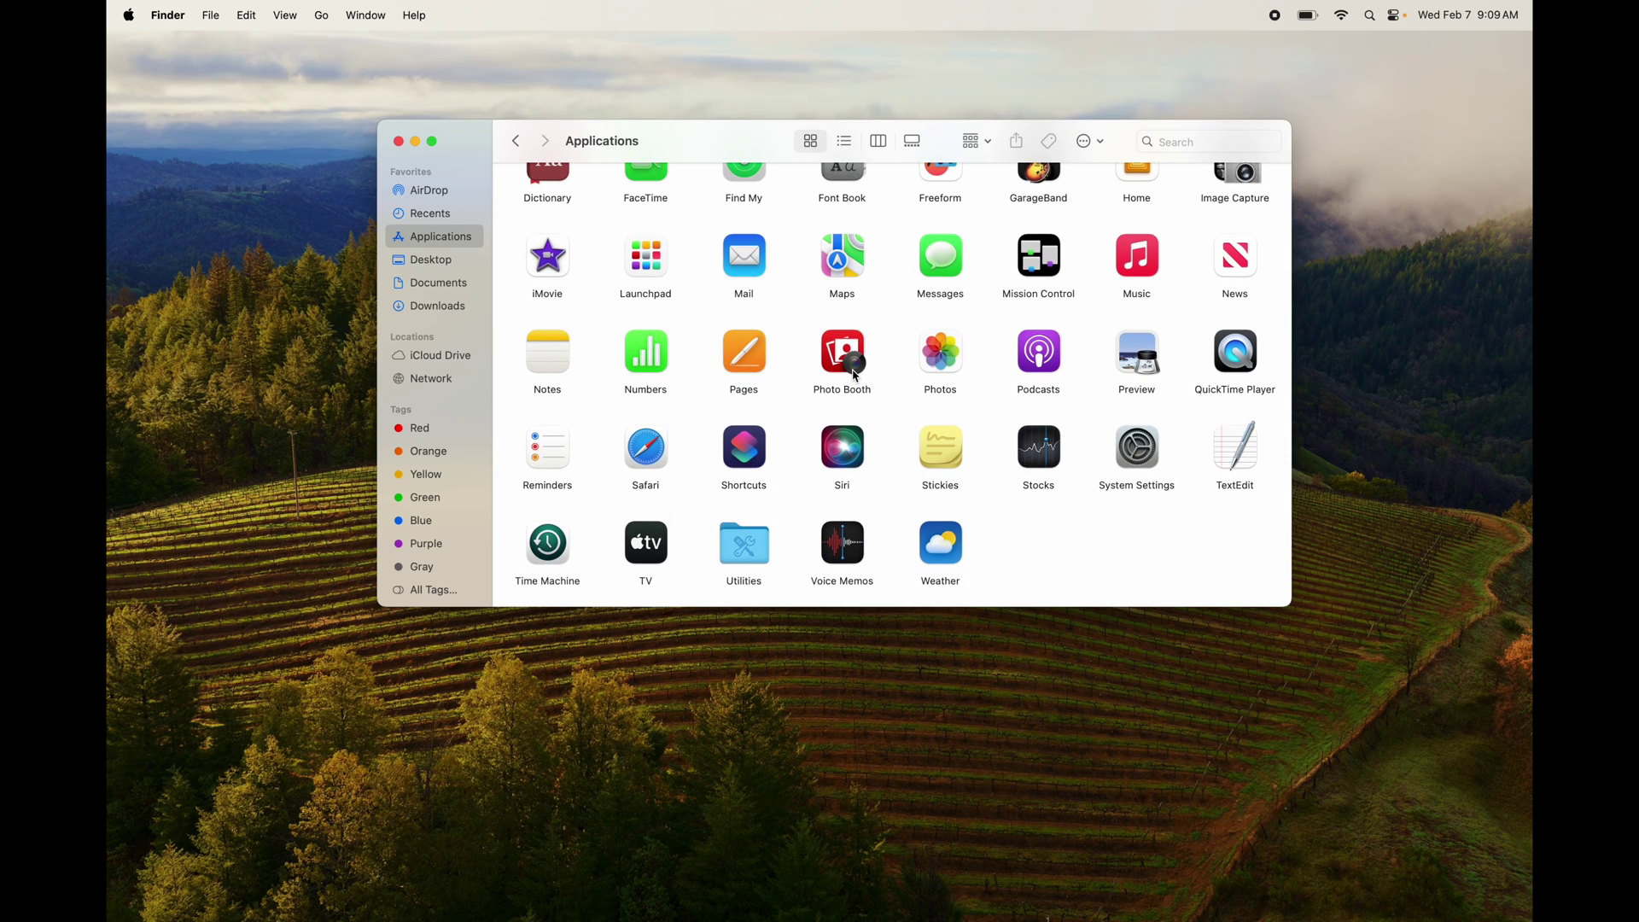
pyautogui.moveTo(743, 354); pyautogui.dragTo(1460, 888)
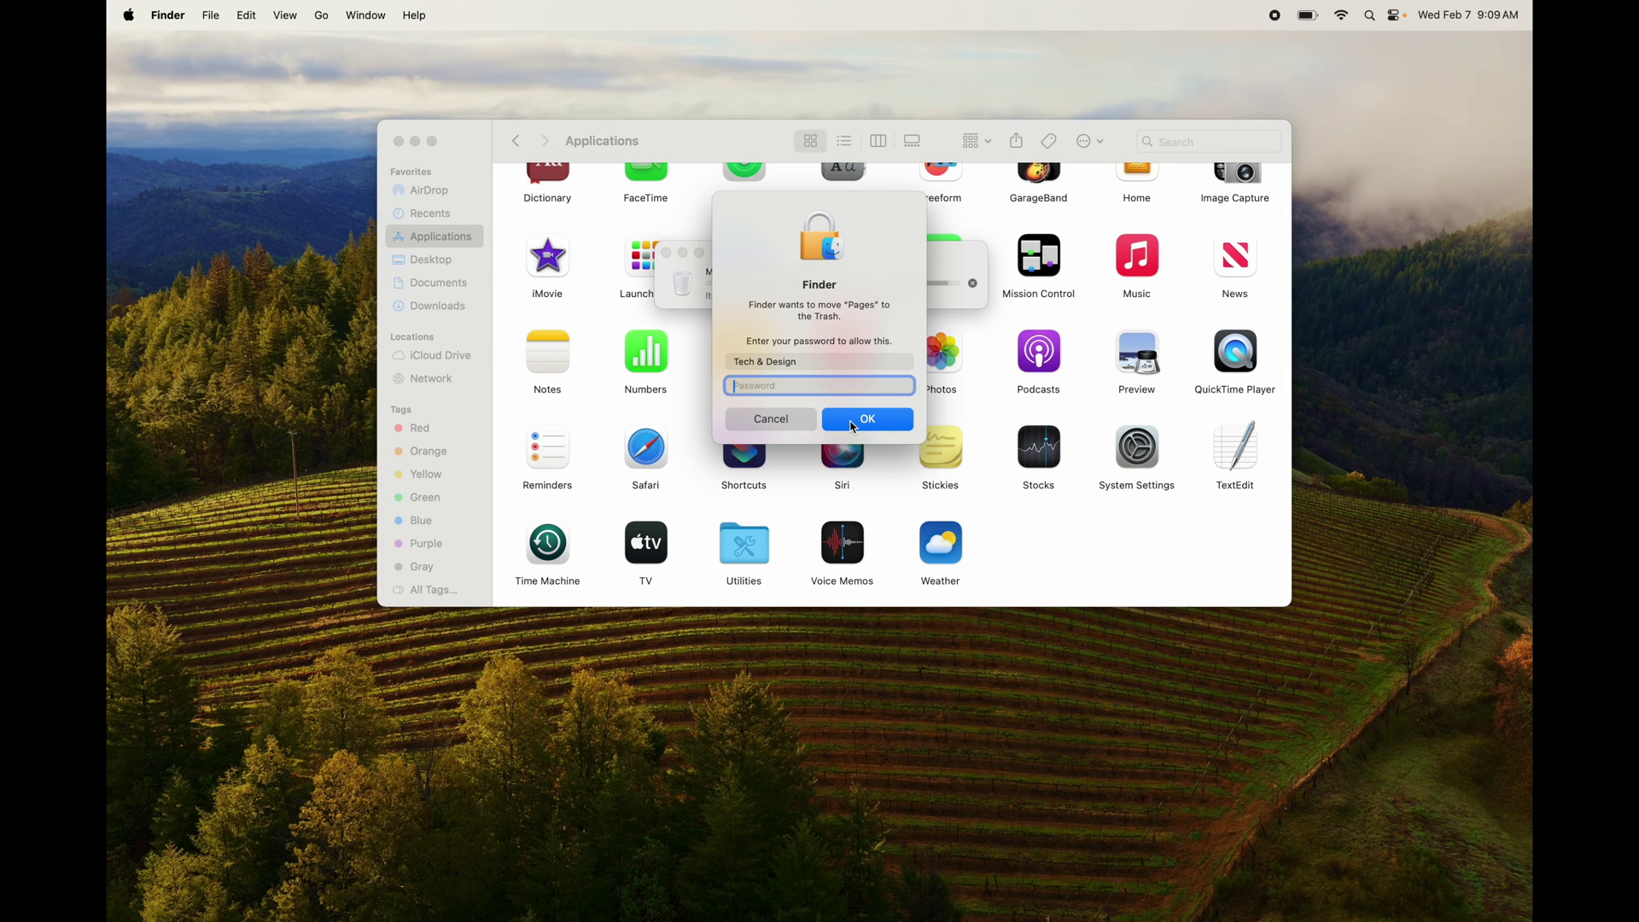
pyautogui.write('****')
pyautogui.press('Return')
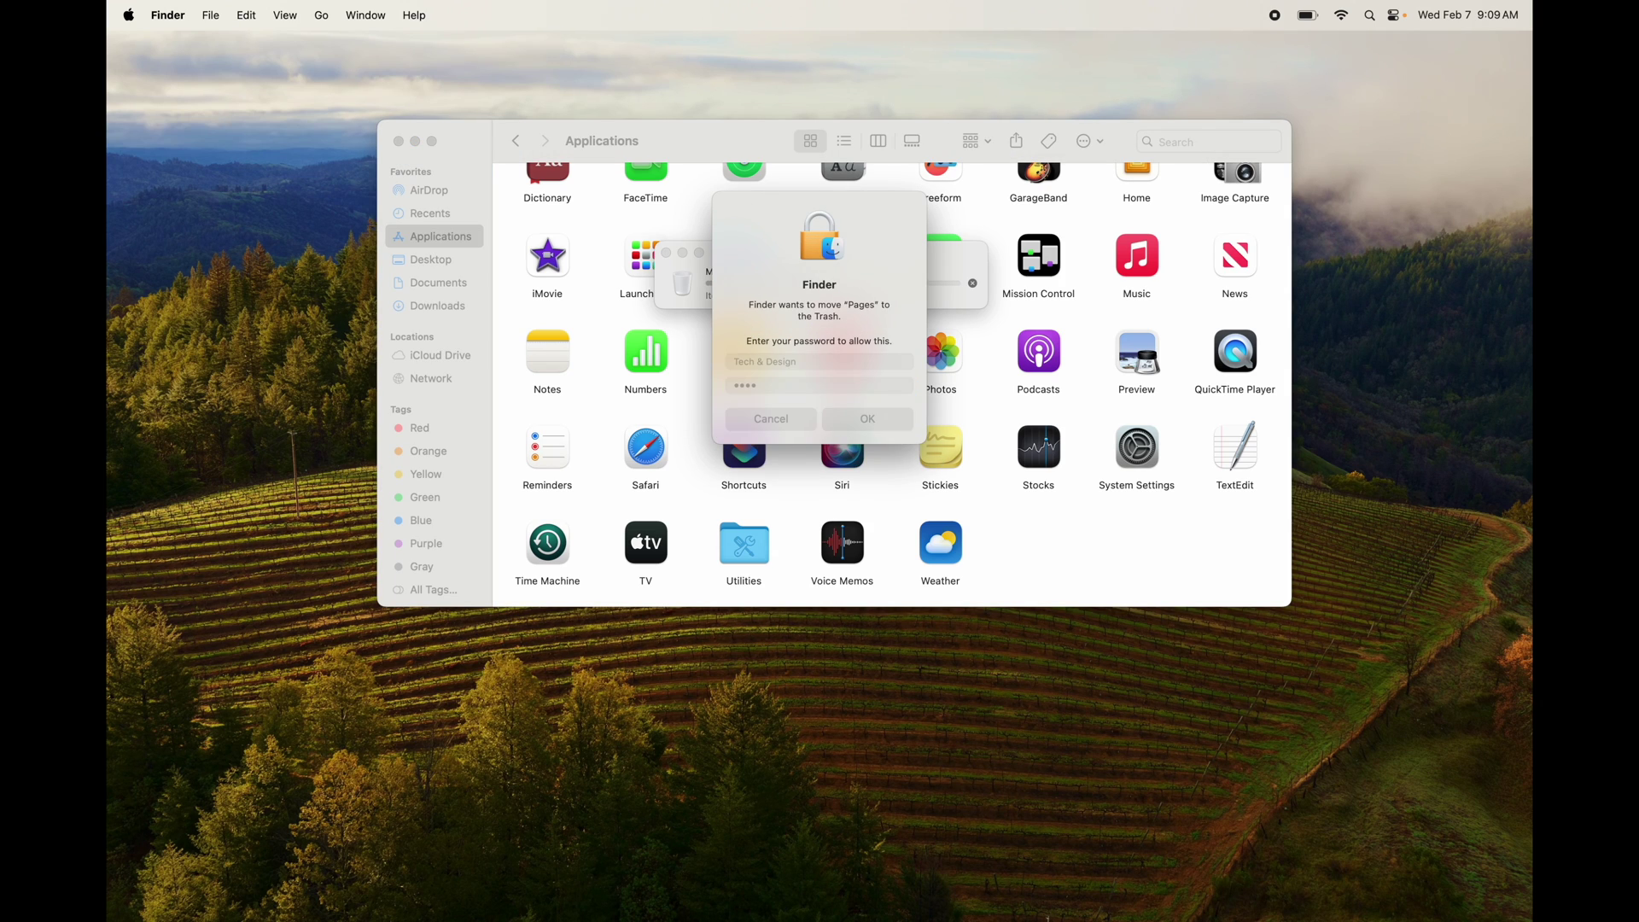
# Move the iMovie app to the Trash and enter the account password to allow it
pyautogui.click(564, 268)
pyautogui.press('super+BackSpace')
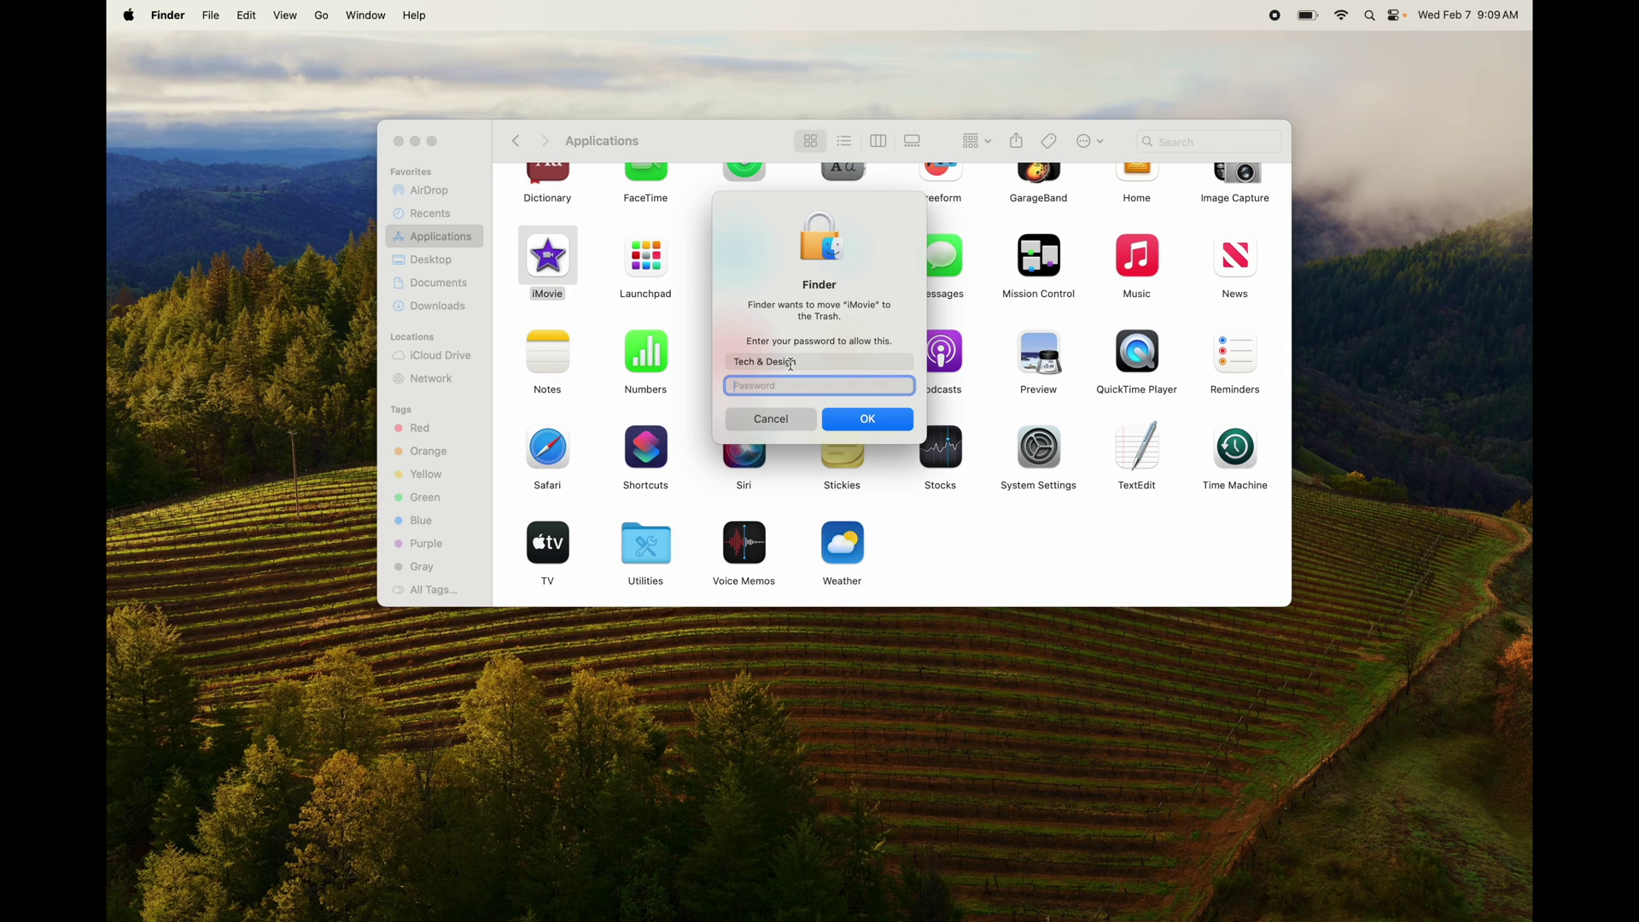
pyautogui.write('****')
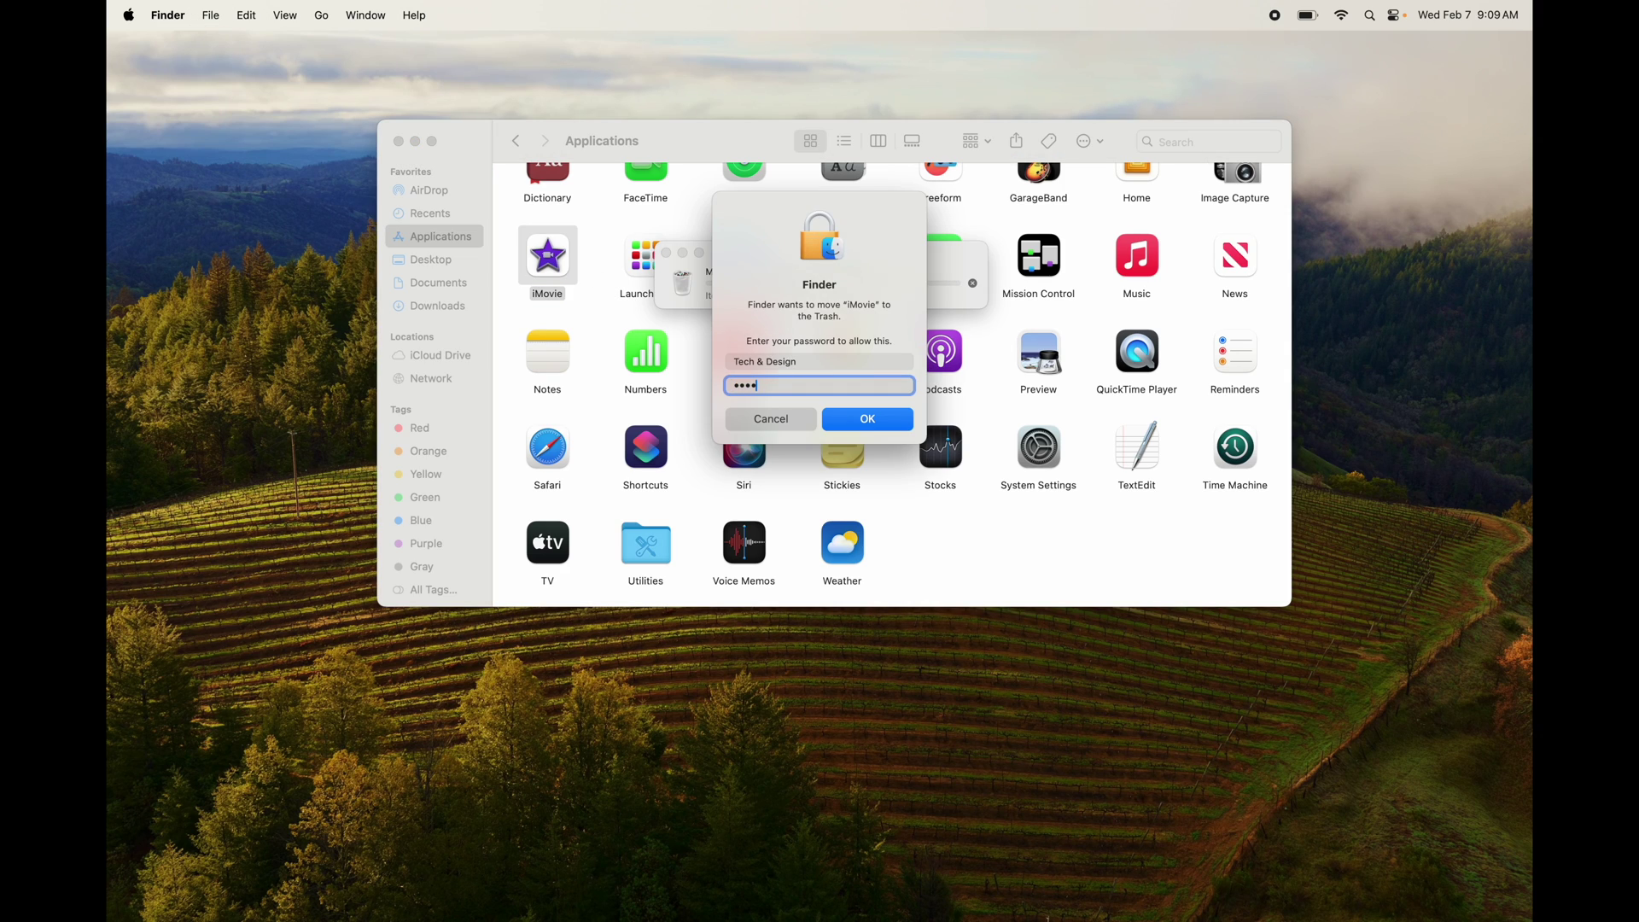
pyautogui.press('Return')
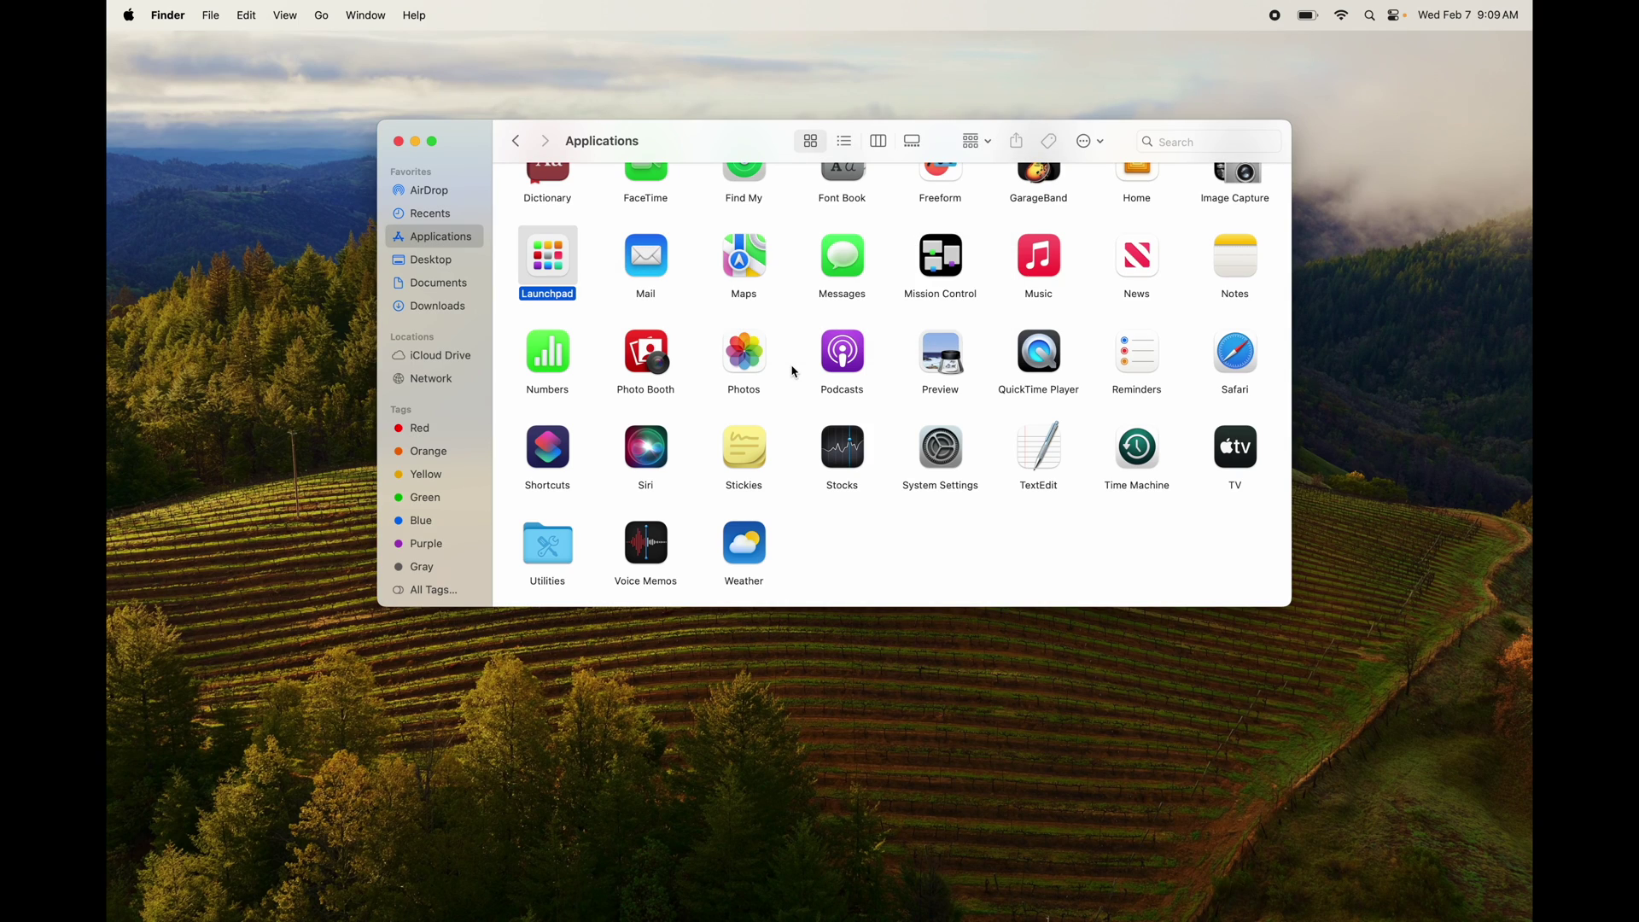
# Permanently erase the trashed Pages and iMovie apps and close the Applications window
pyautogui.scroll(4, 792, 371)
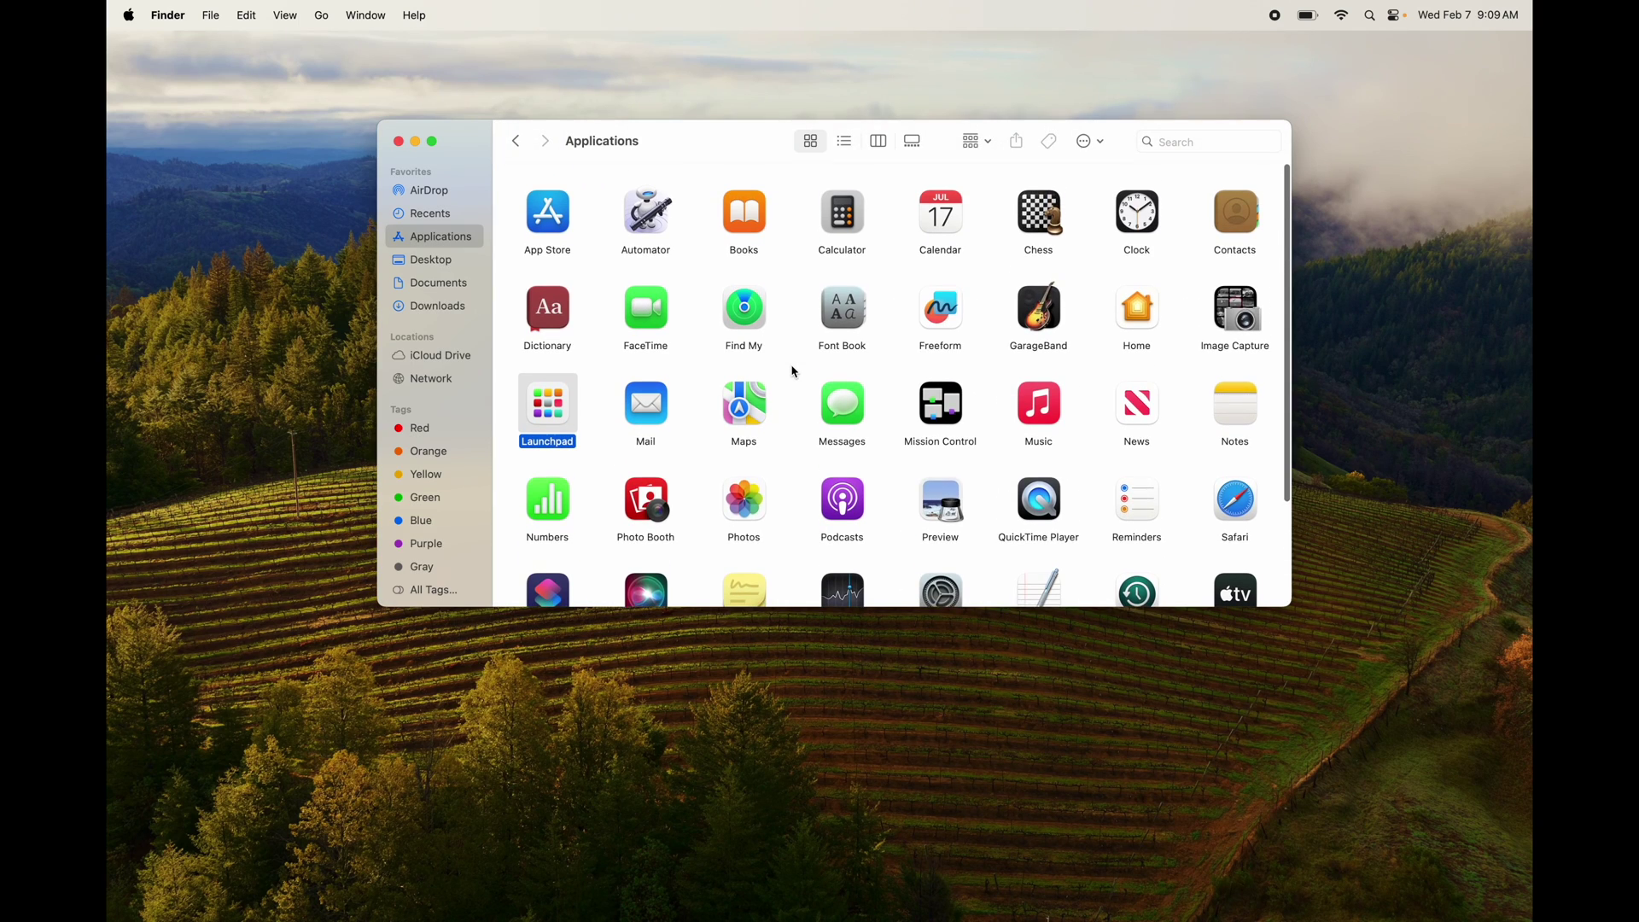
pyautogui.moveTo(1347, 906)
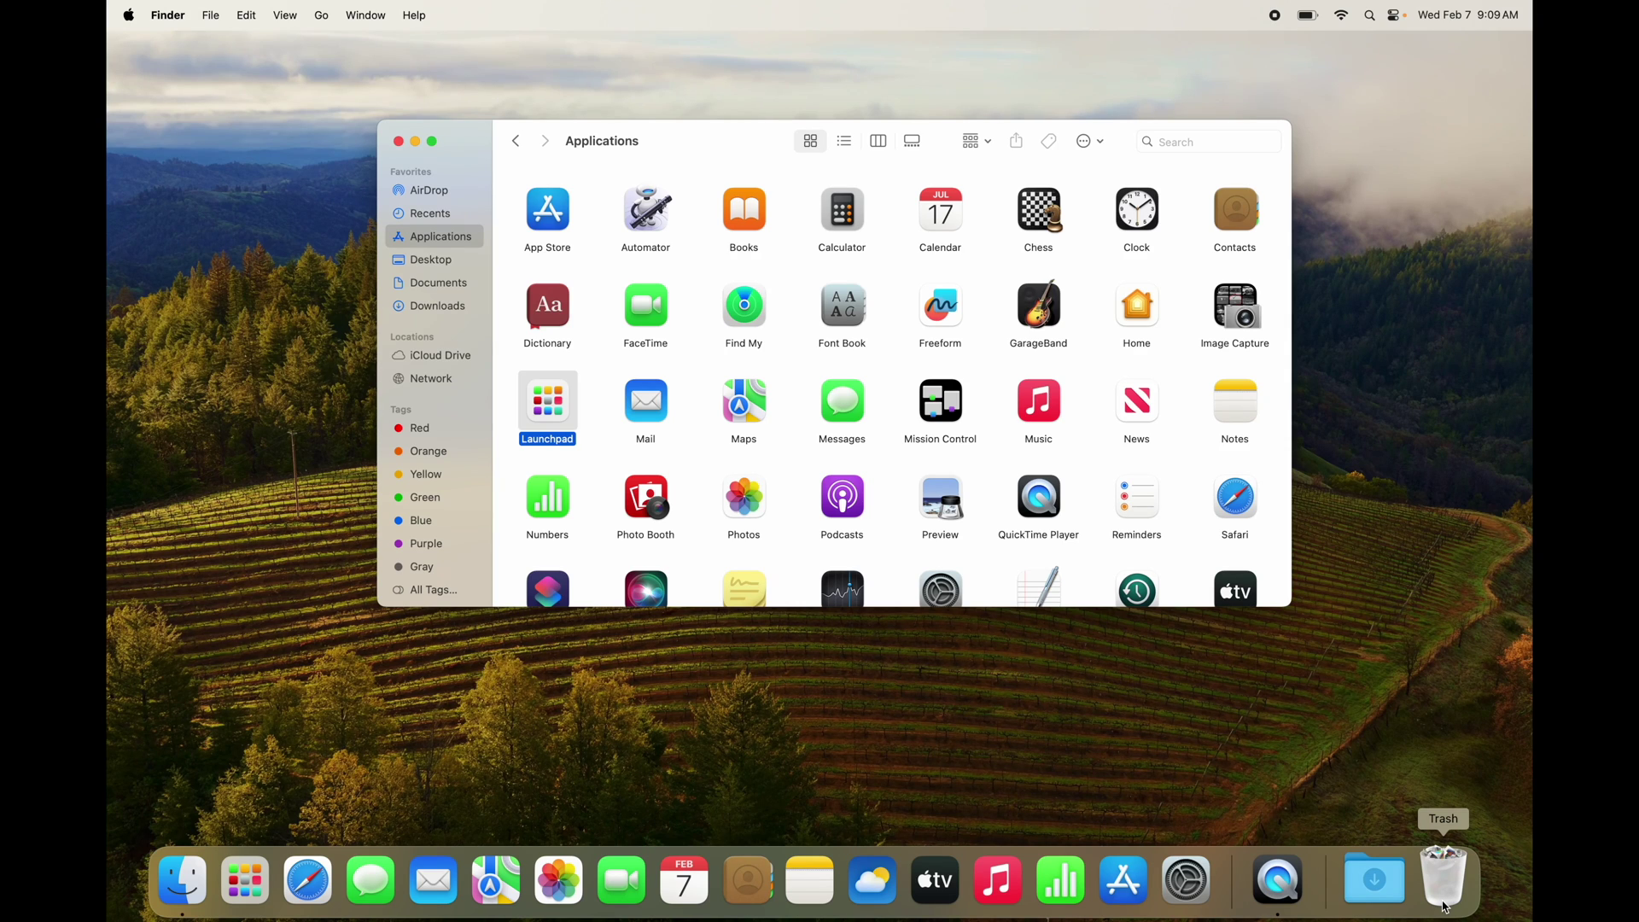
pyautogui.rightClick(1445, 905)
pyautogui.click(1463, 810)
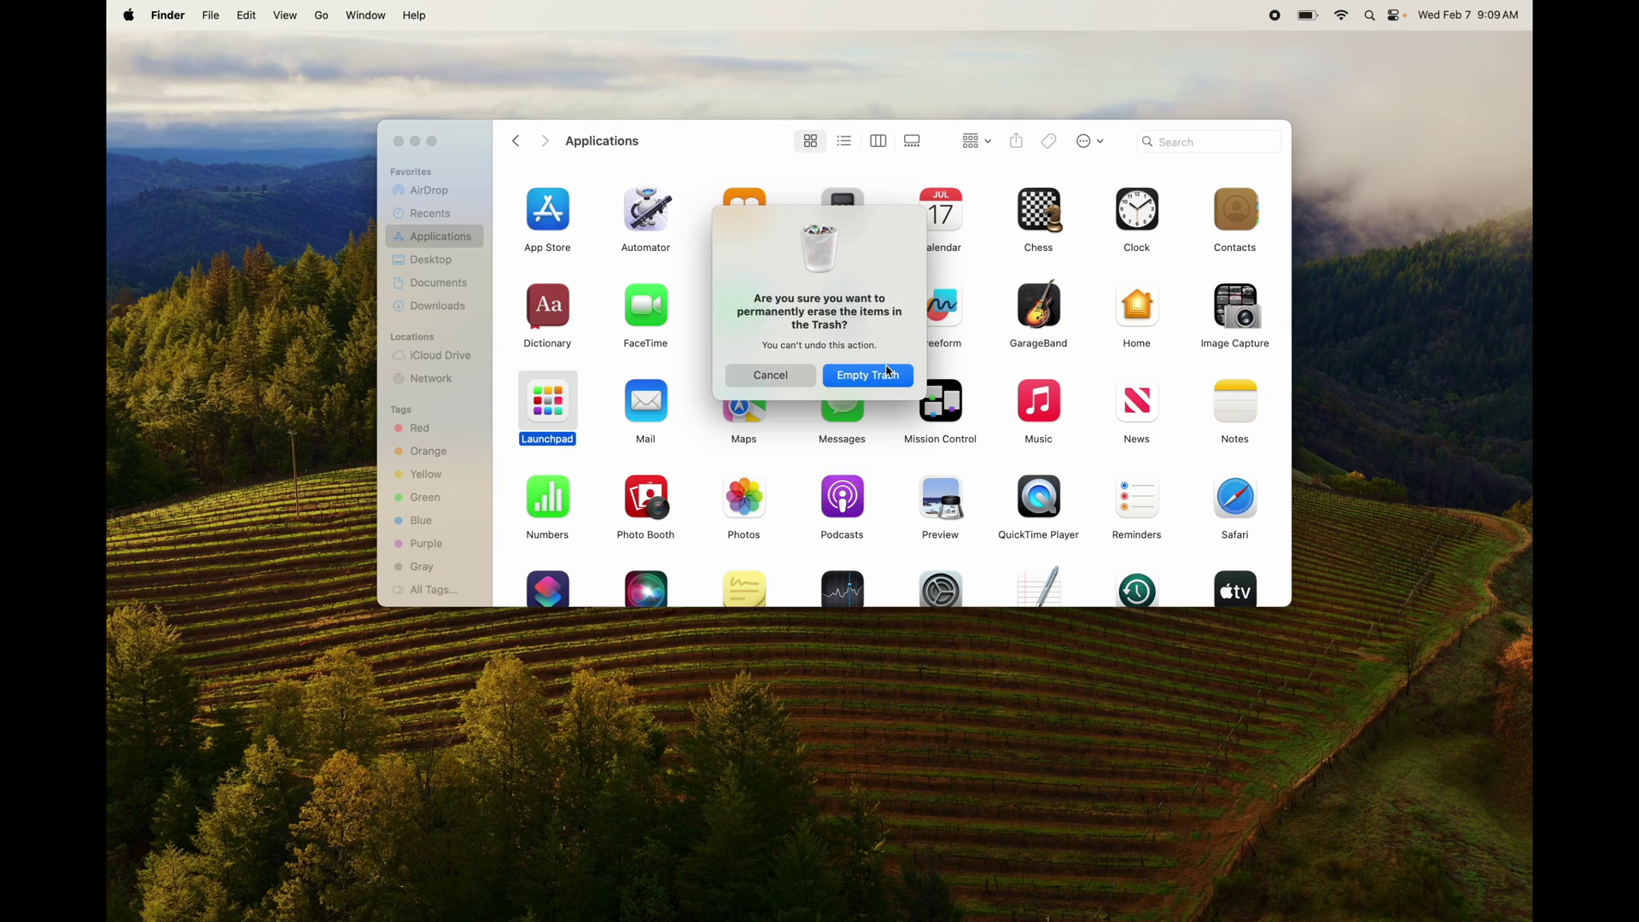
pyautogui.click(860, 376)
pyautogui.click(399, 142)
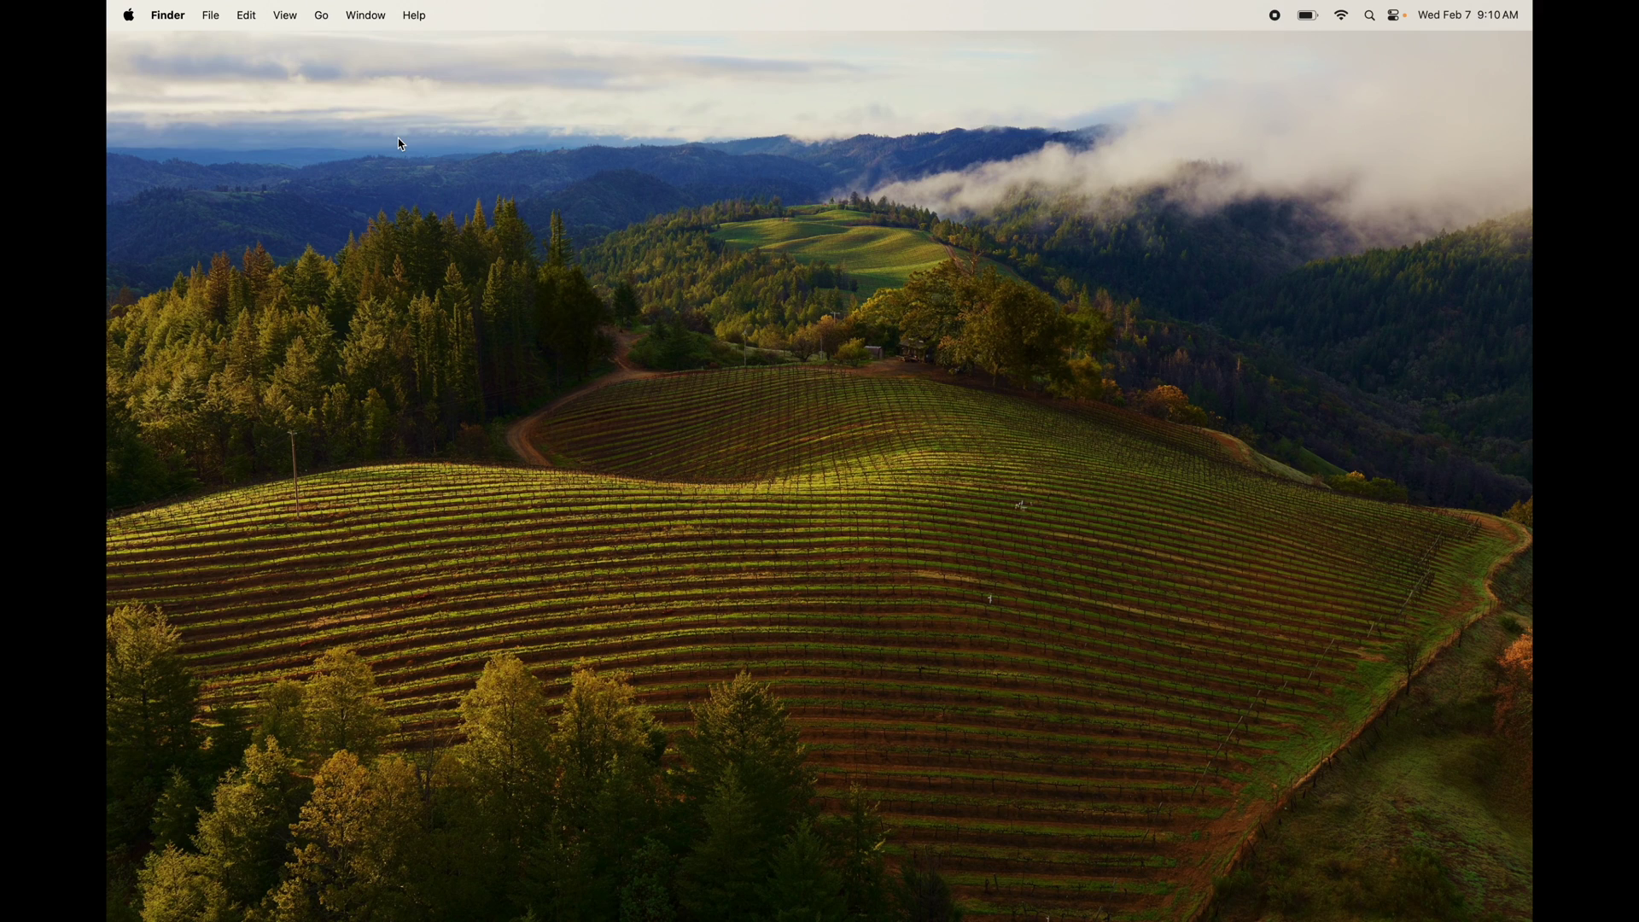
# Open System Settings, search for "wallpa", show the Wallpaper settings and reposition the window
pyautogui.rightClick(804, 339)
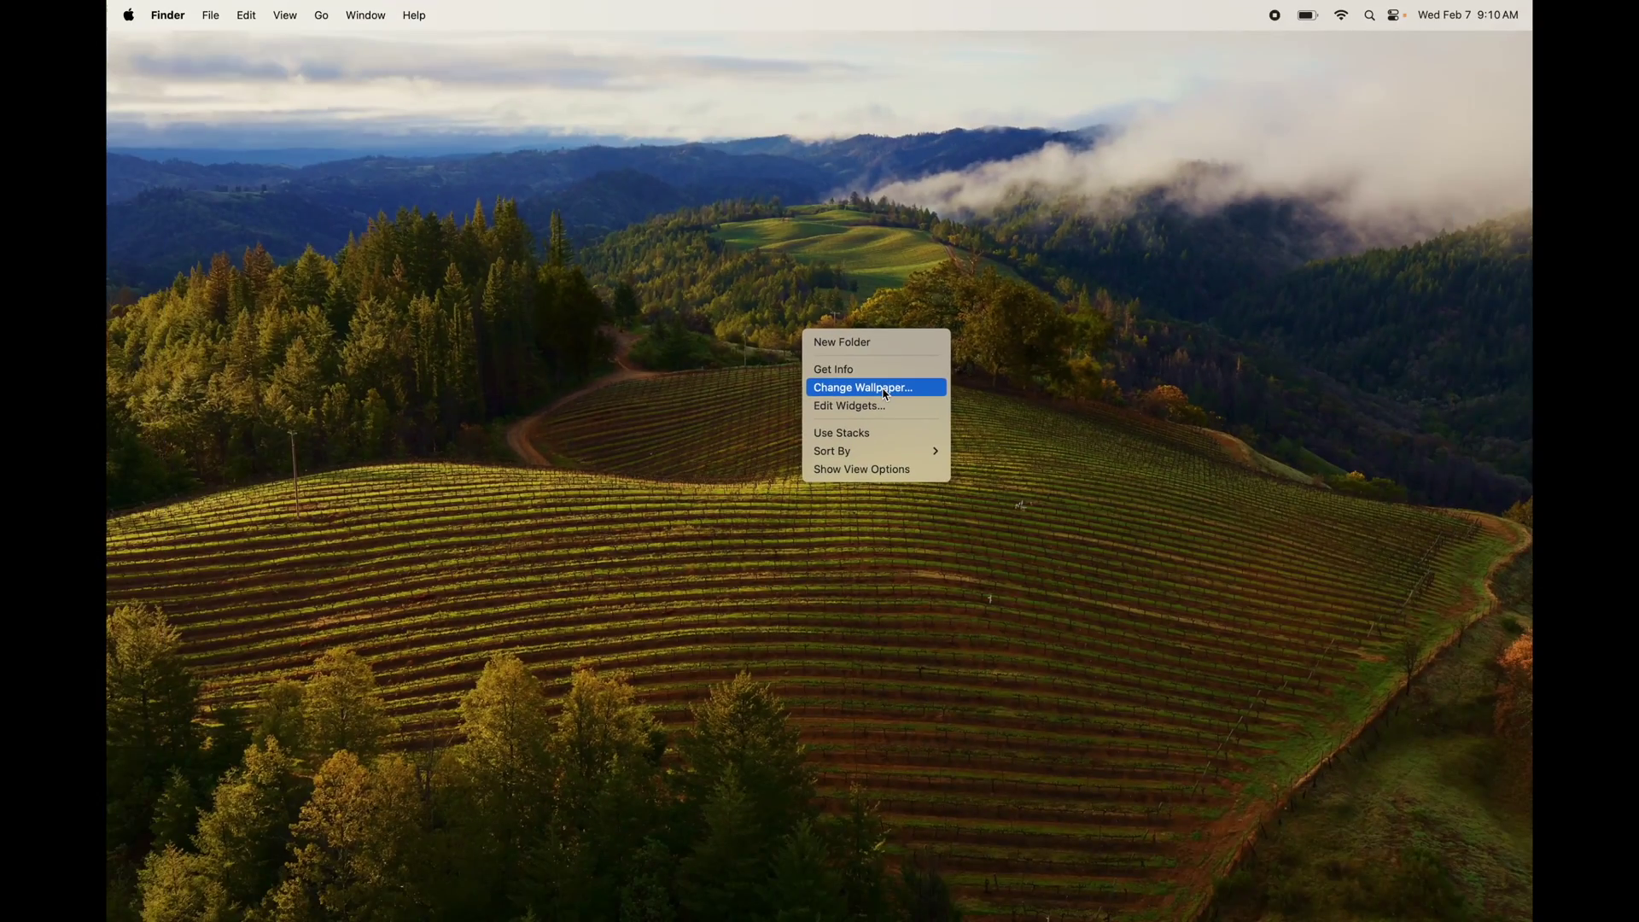
pyautogui.click(990, 605)
pyautogui.moveTo(939, 884)
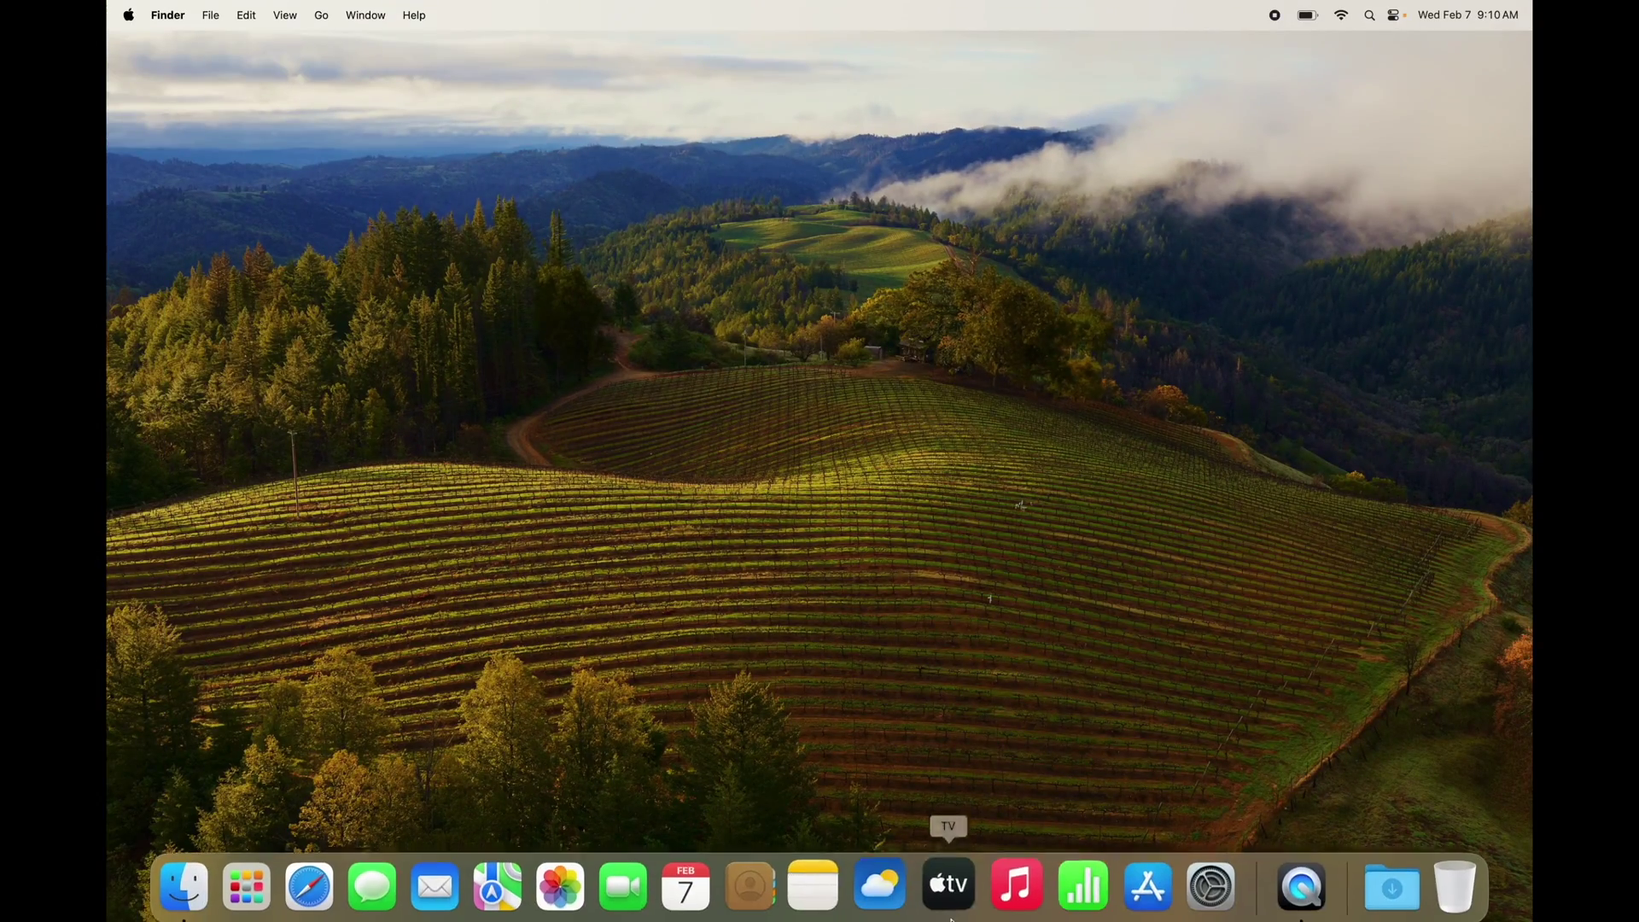
pyautogui.click(1201, 879)
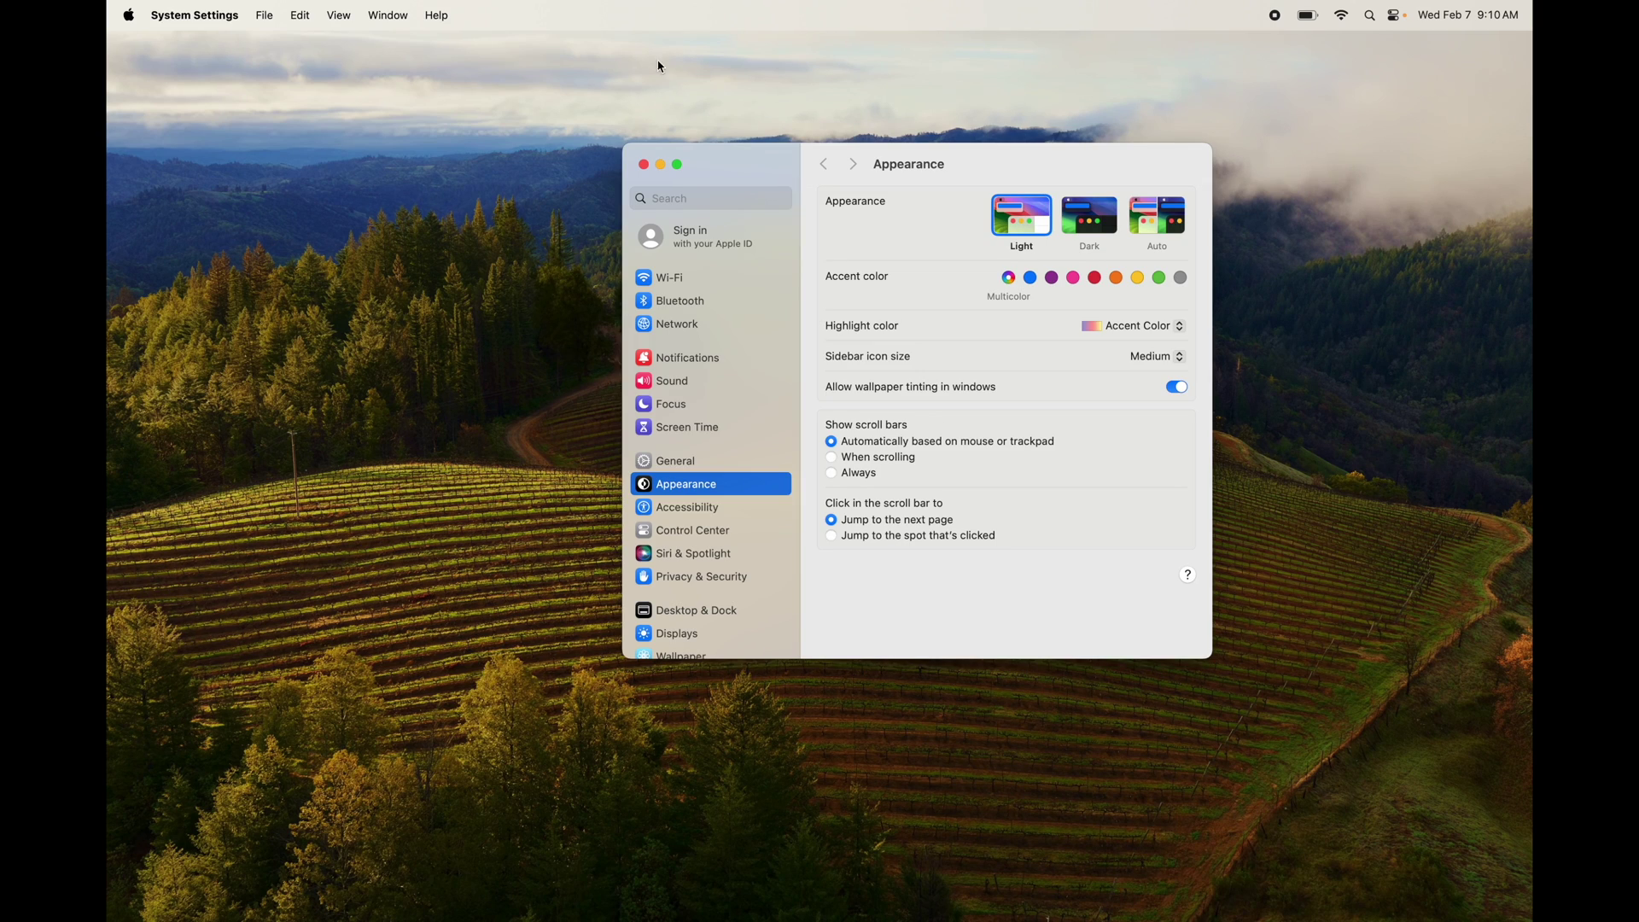
pyautogui.click(667, 196)
pyautogui.write('wallpa')
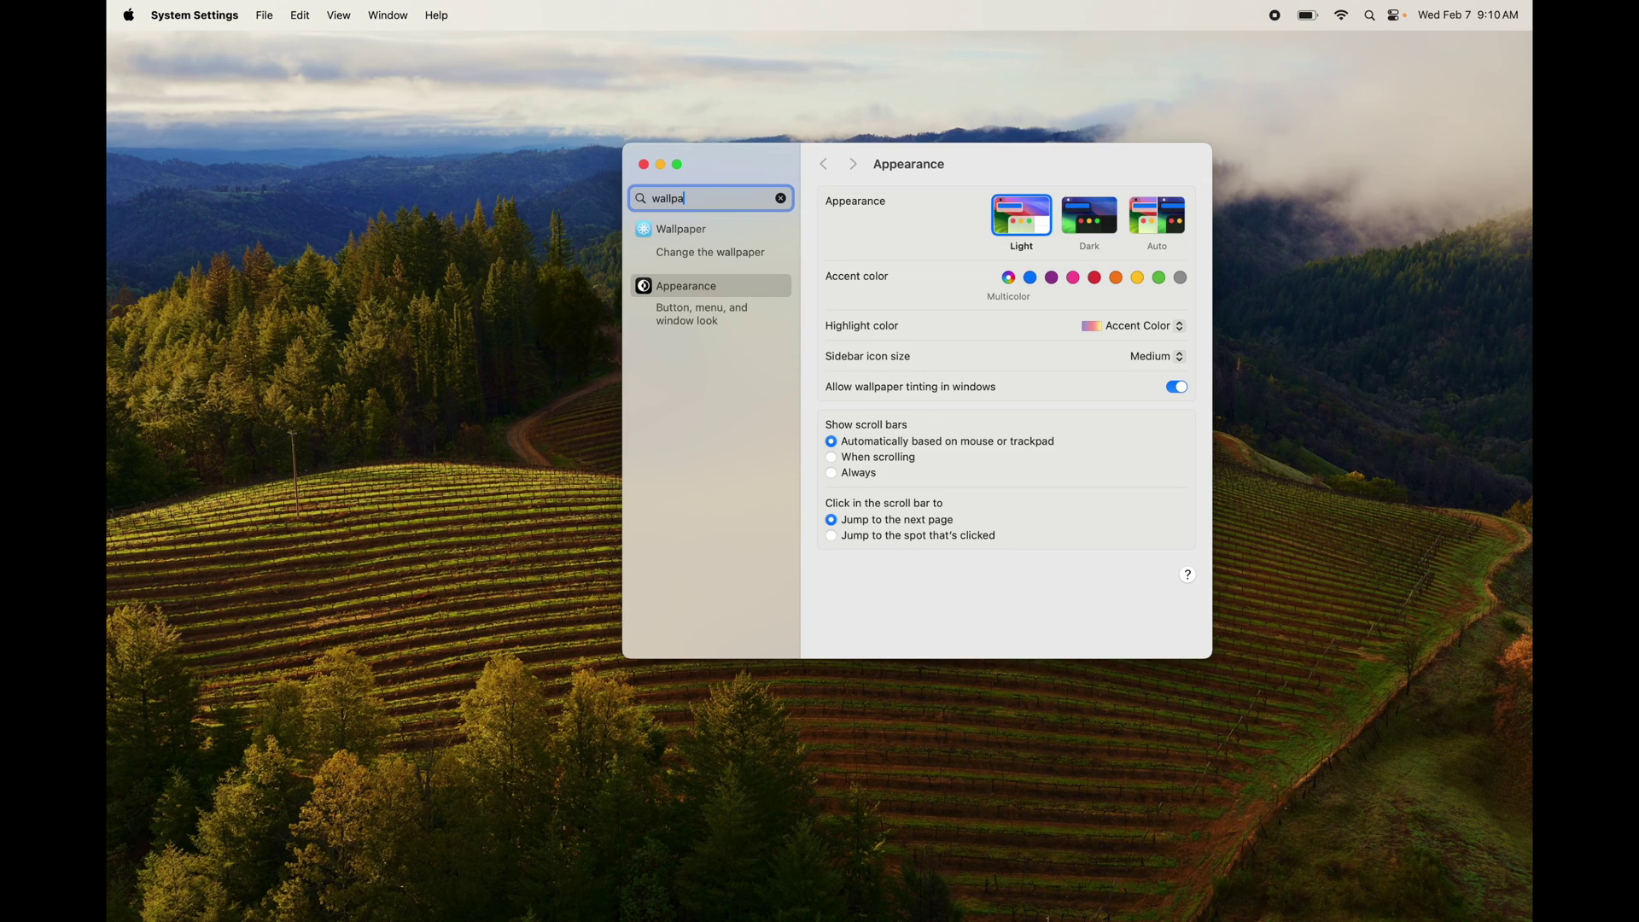
pyautogui.click(676, 254)
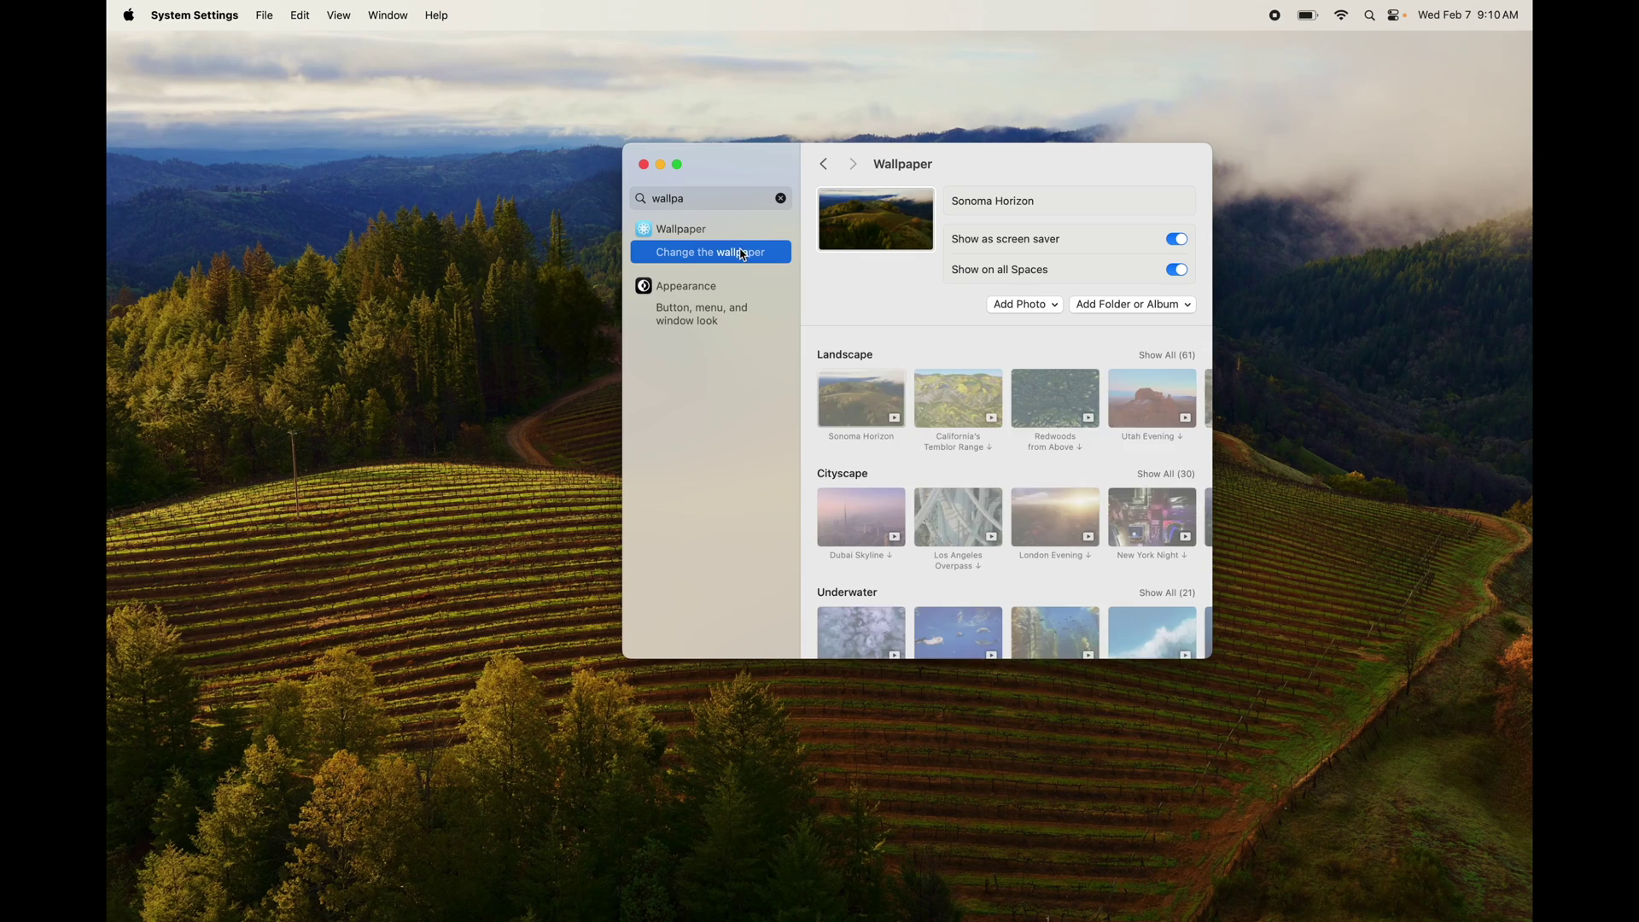
pyautogui.moveTo(753, 172); pyautogui.dragTo(632, 172)
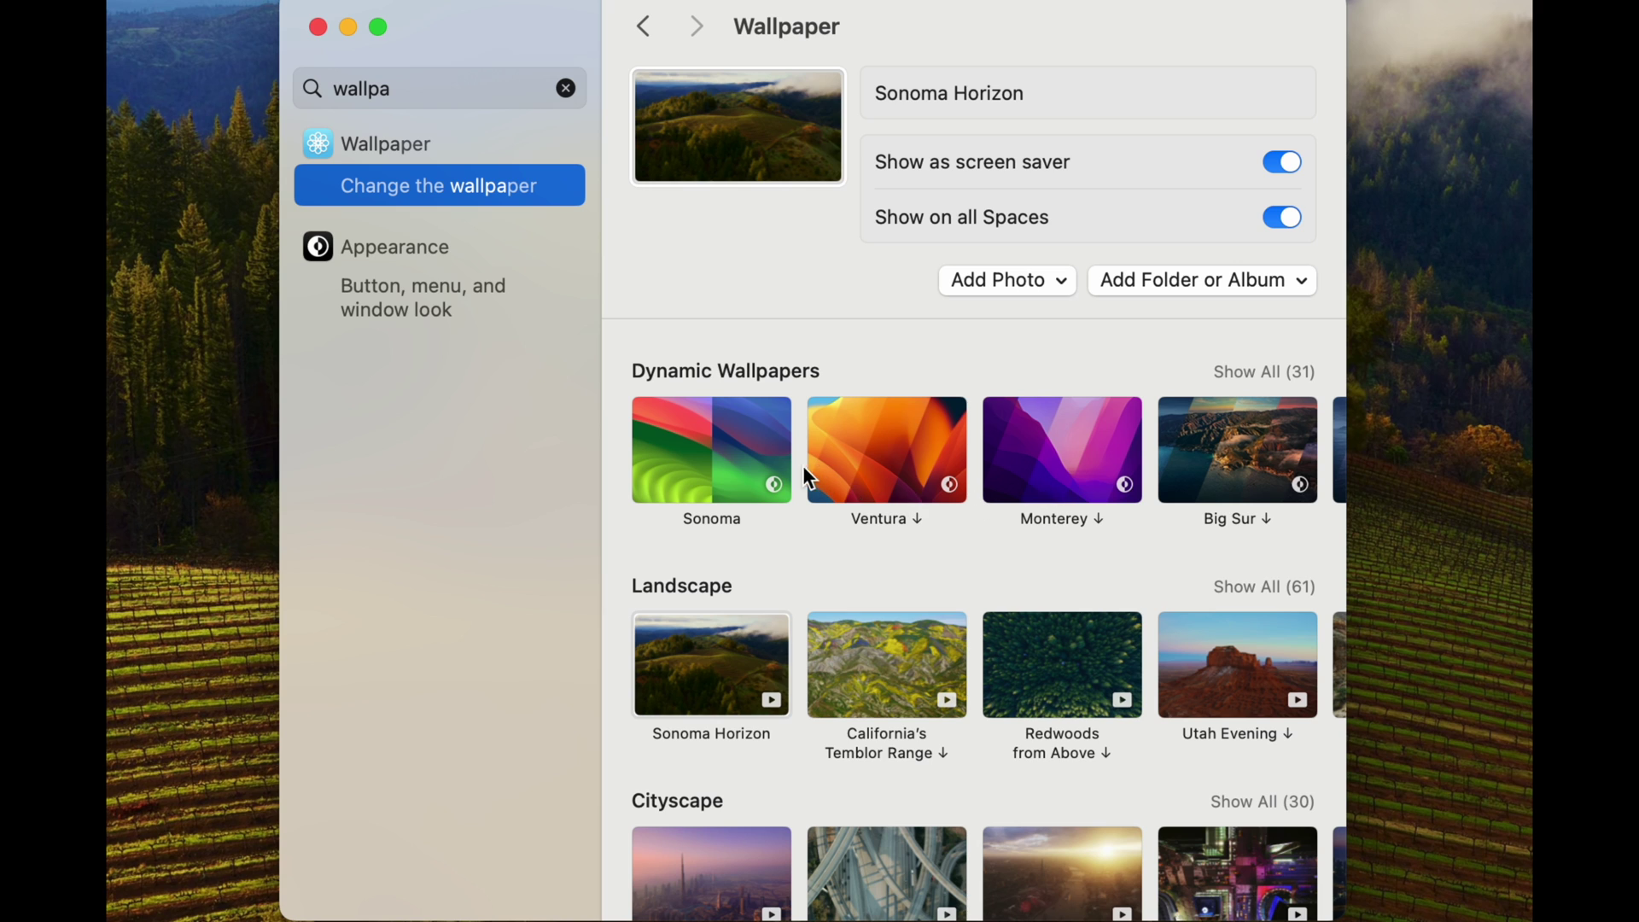
# Try the Sonoma, Big Sur, Redwoods from Above, California's Temblor Range and Sonoma Horizon wallpapers
pyautogui.click(716, 444)
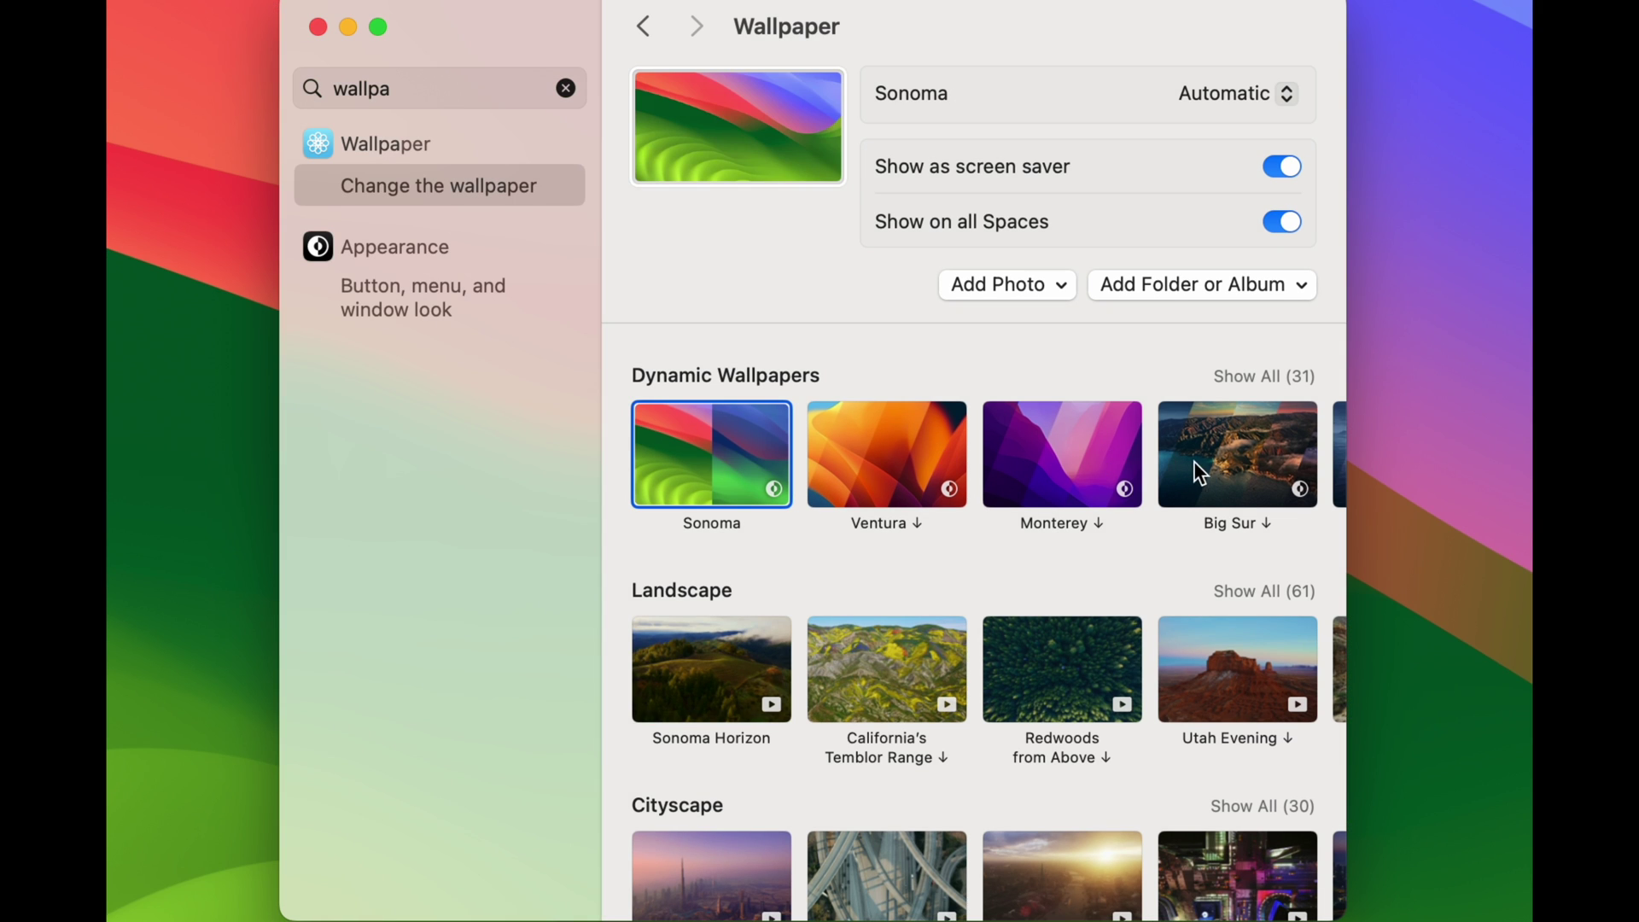
pyautogui.click(1196, 466)
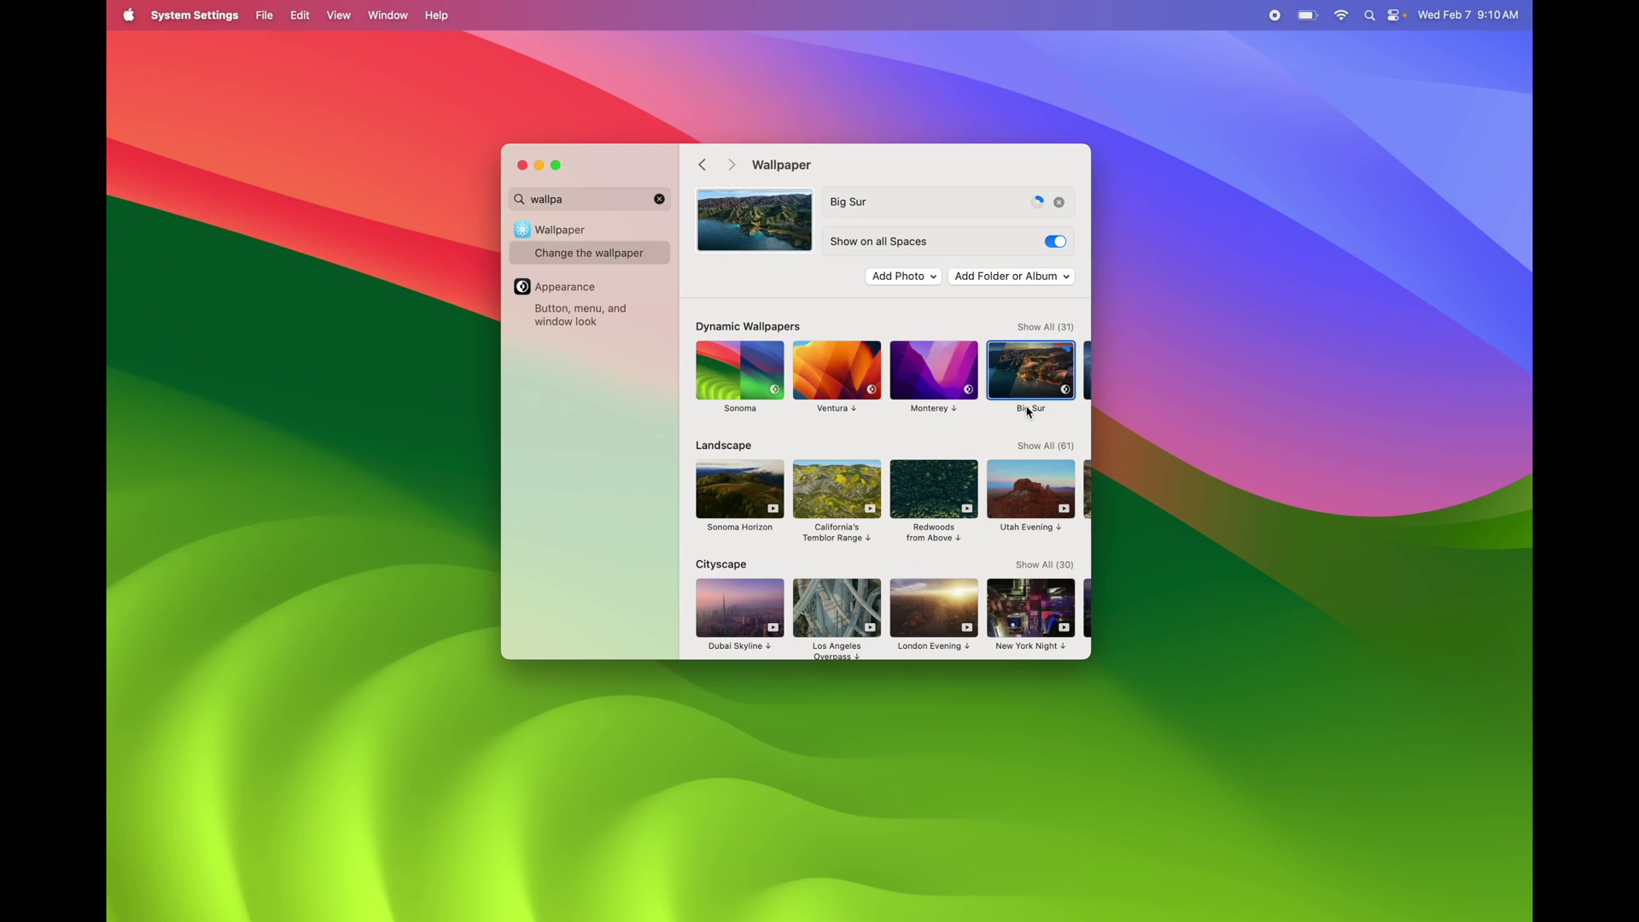
pyautogui.click(930, 497)
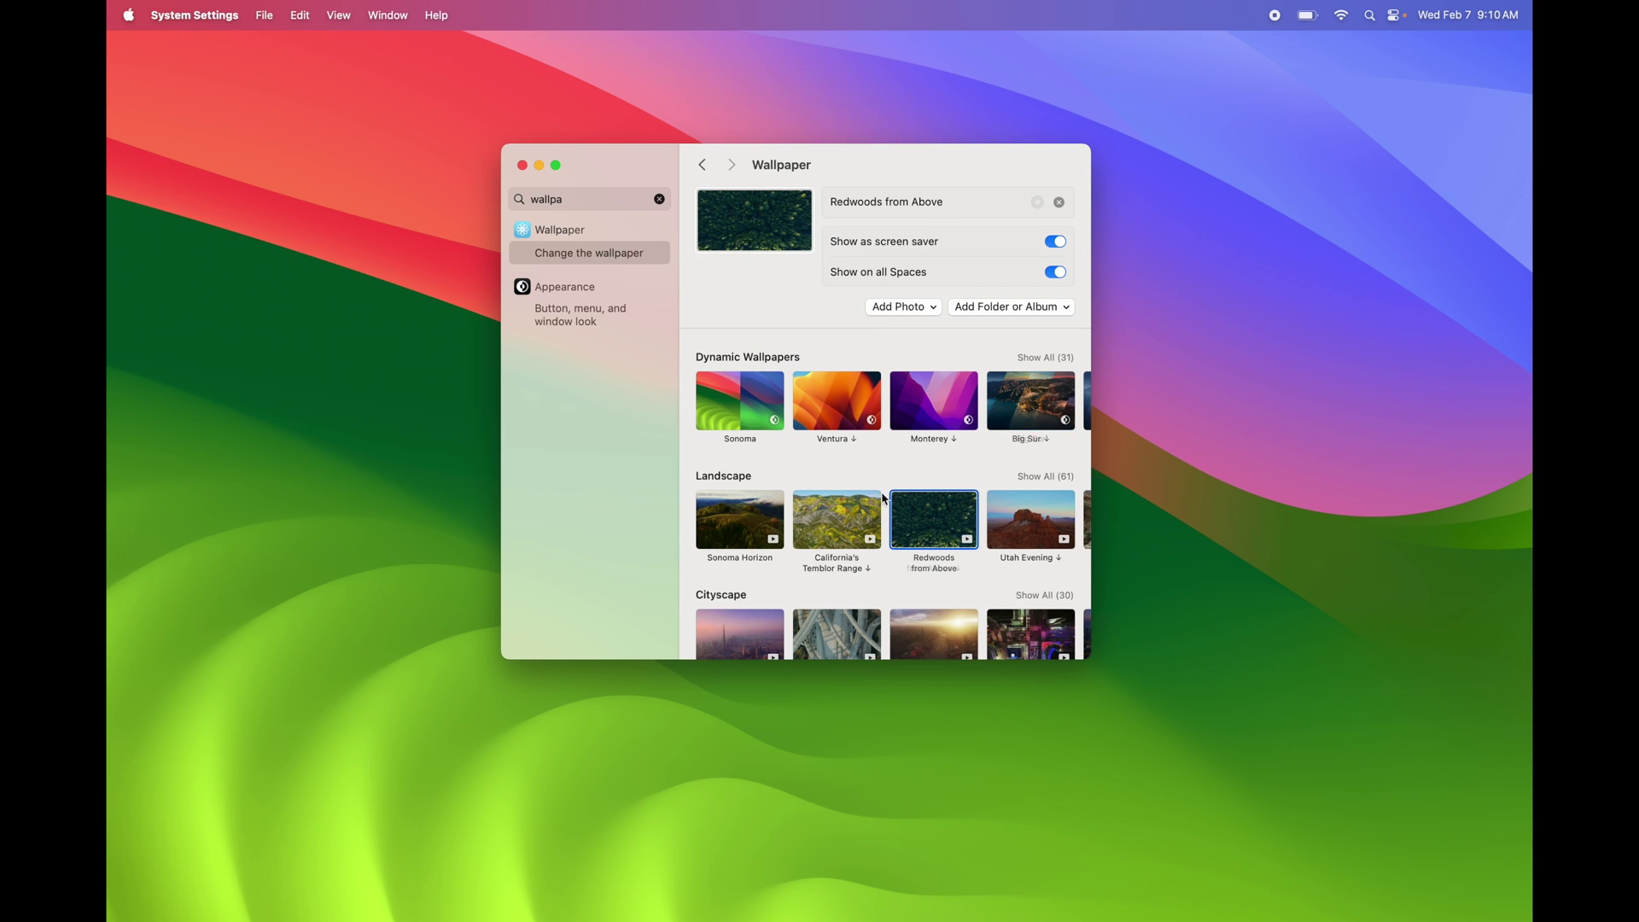
pyautogui.click(832, 519)
pyautogui.click(750, 514)
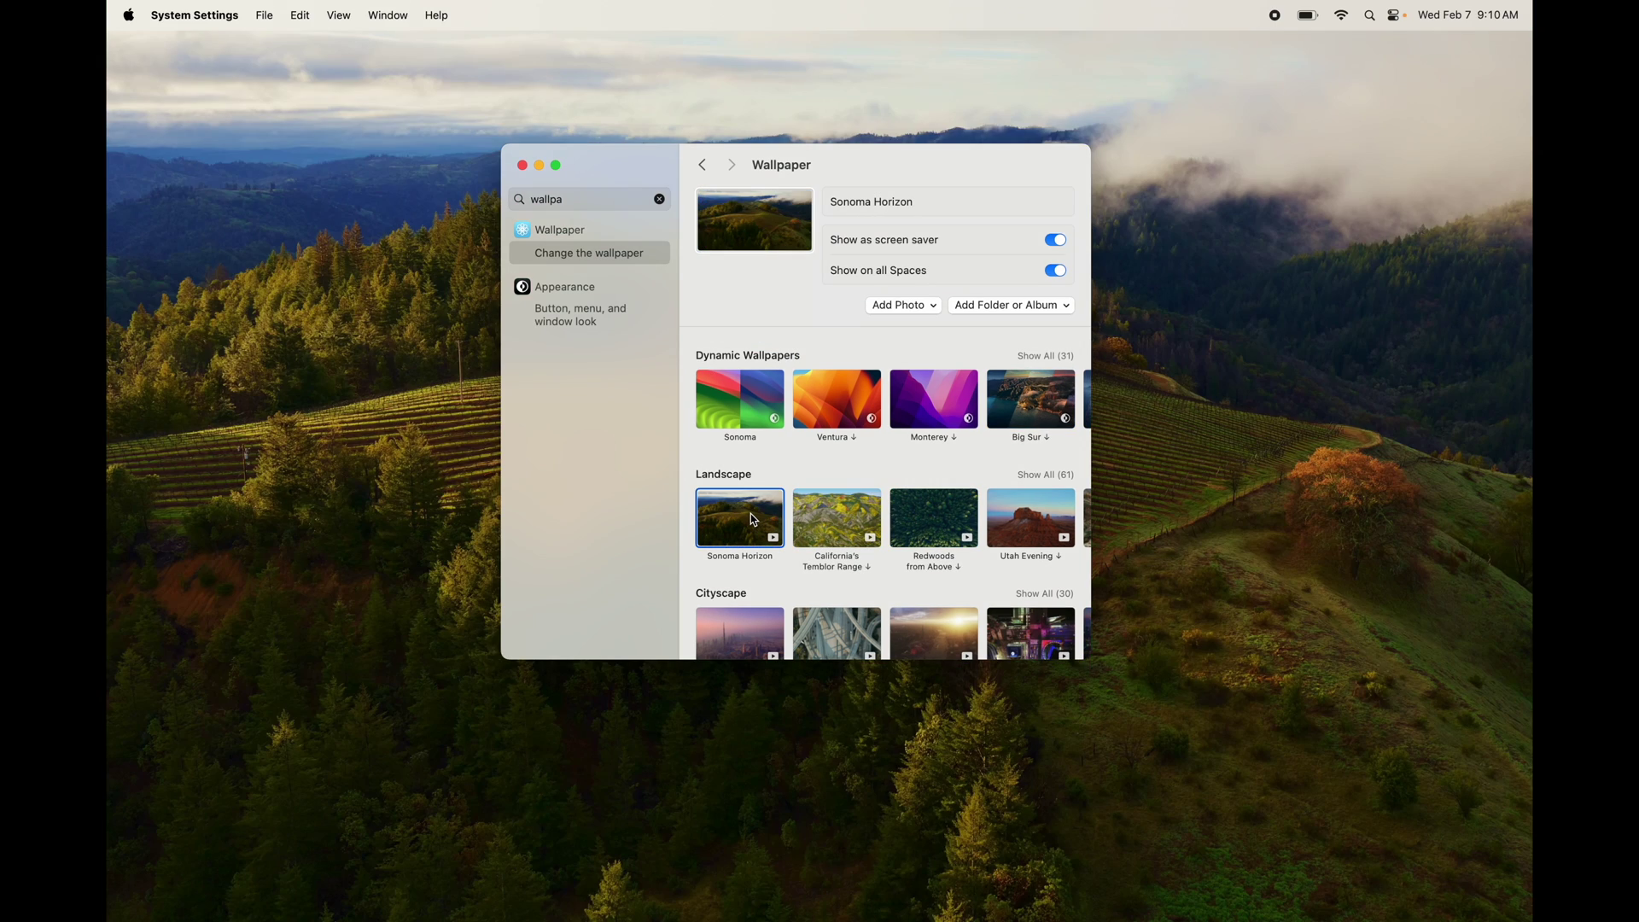
# Set the Sonoma dynamic wallpaper, browse the other wallpaper categories and close System Settings
pyautogui.click(751, 418)
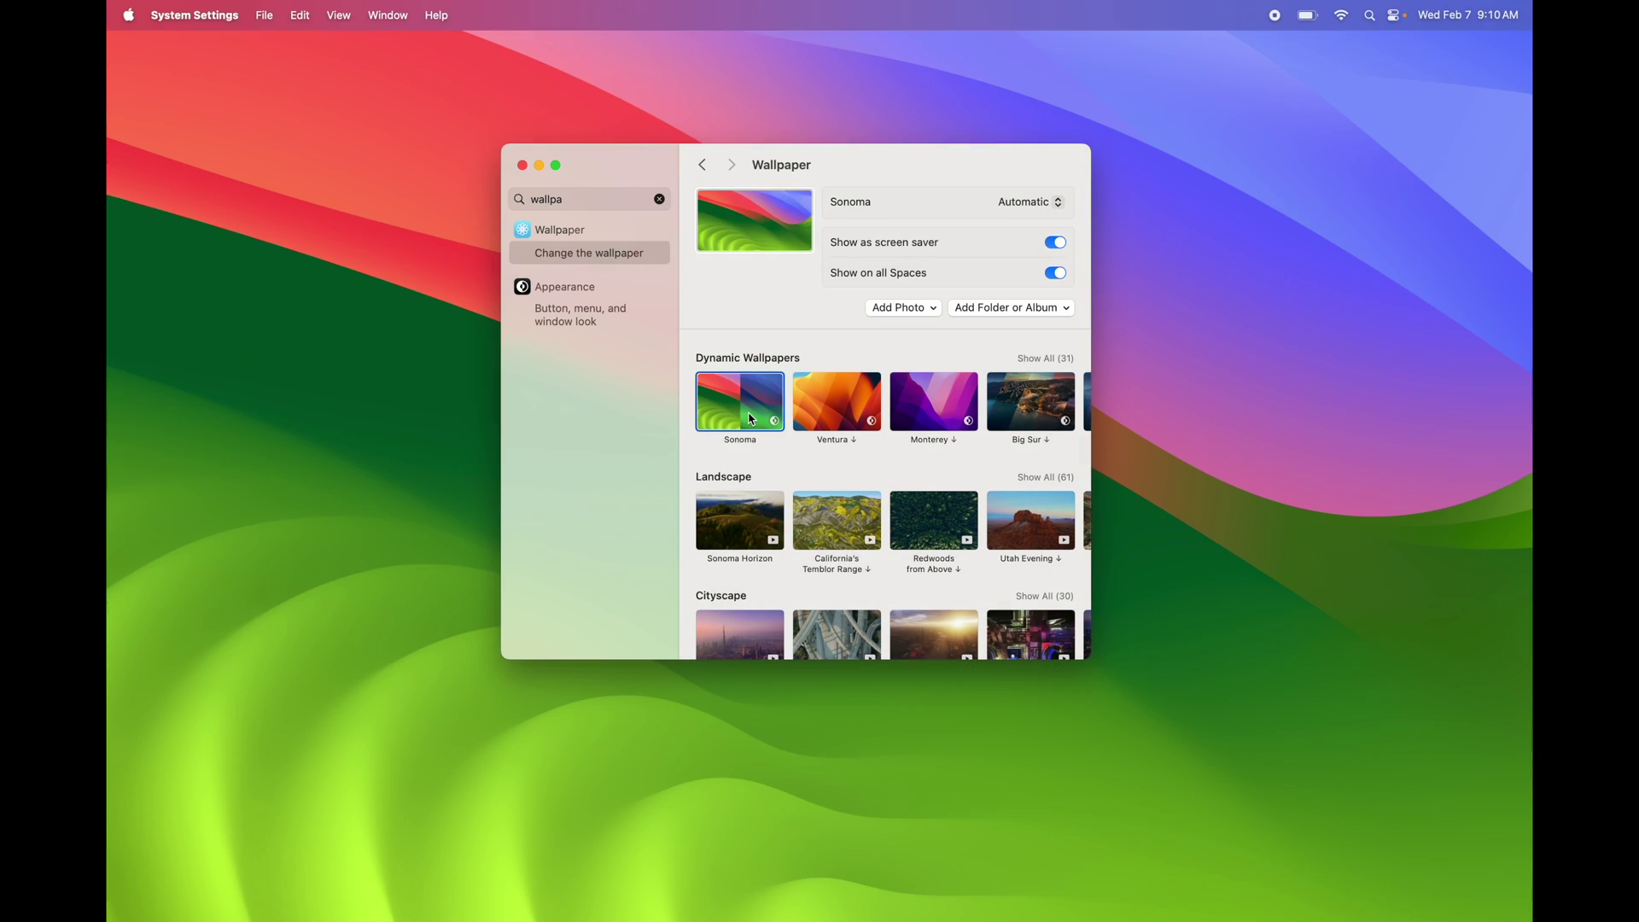
pyautogui.scroll(-10, 752, 418)
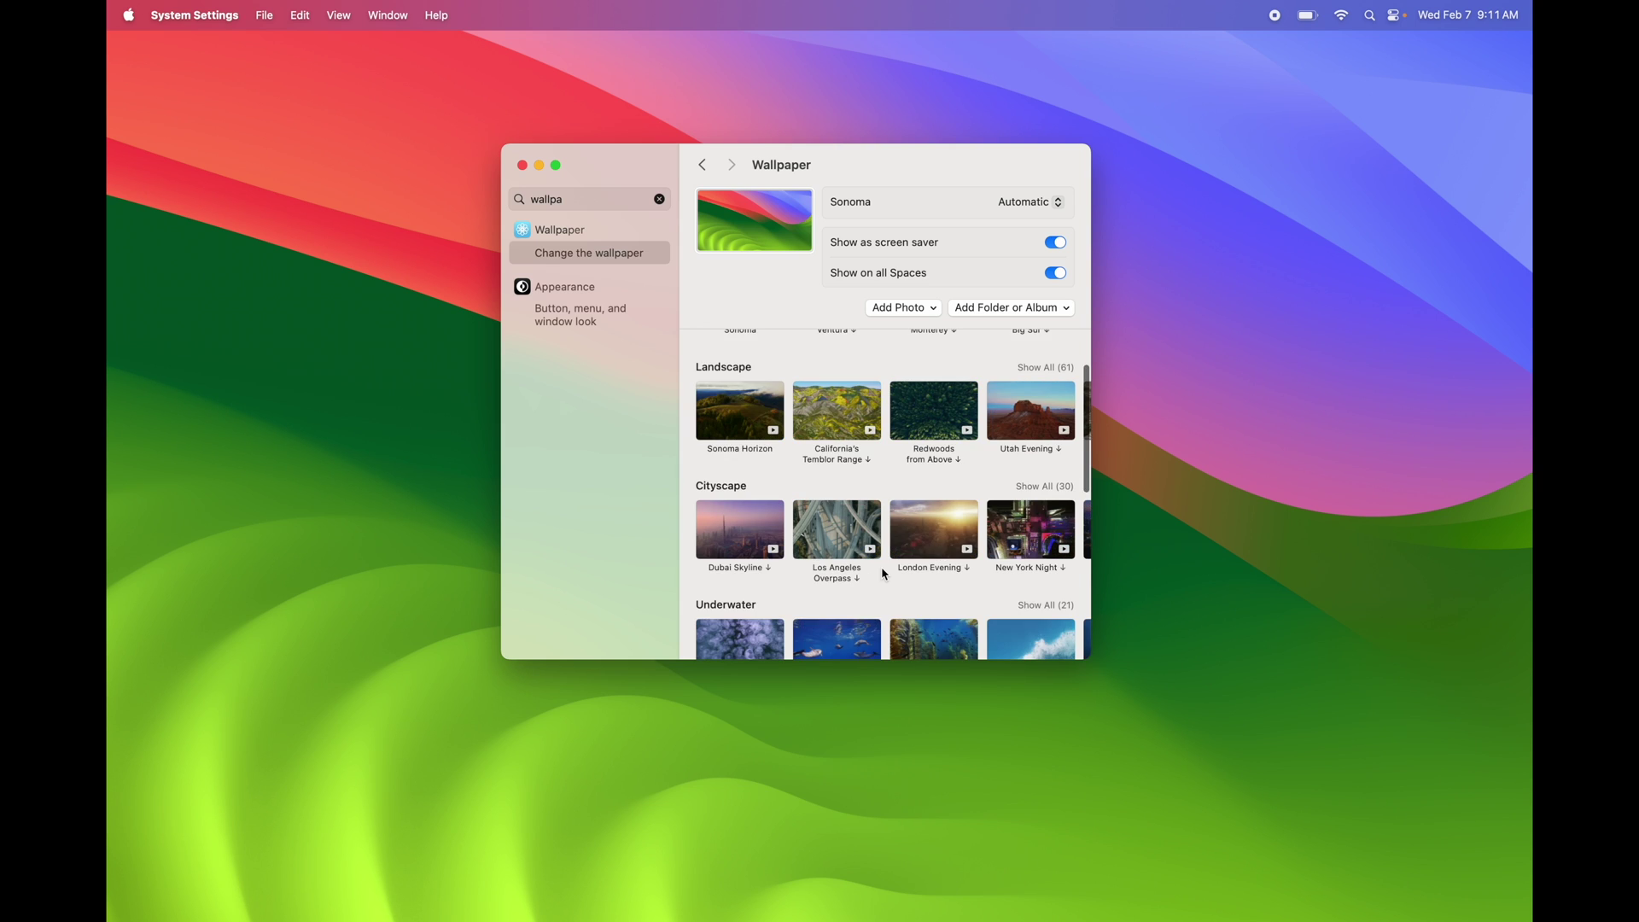
pyautogui.scroll(10, 884, 574)
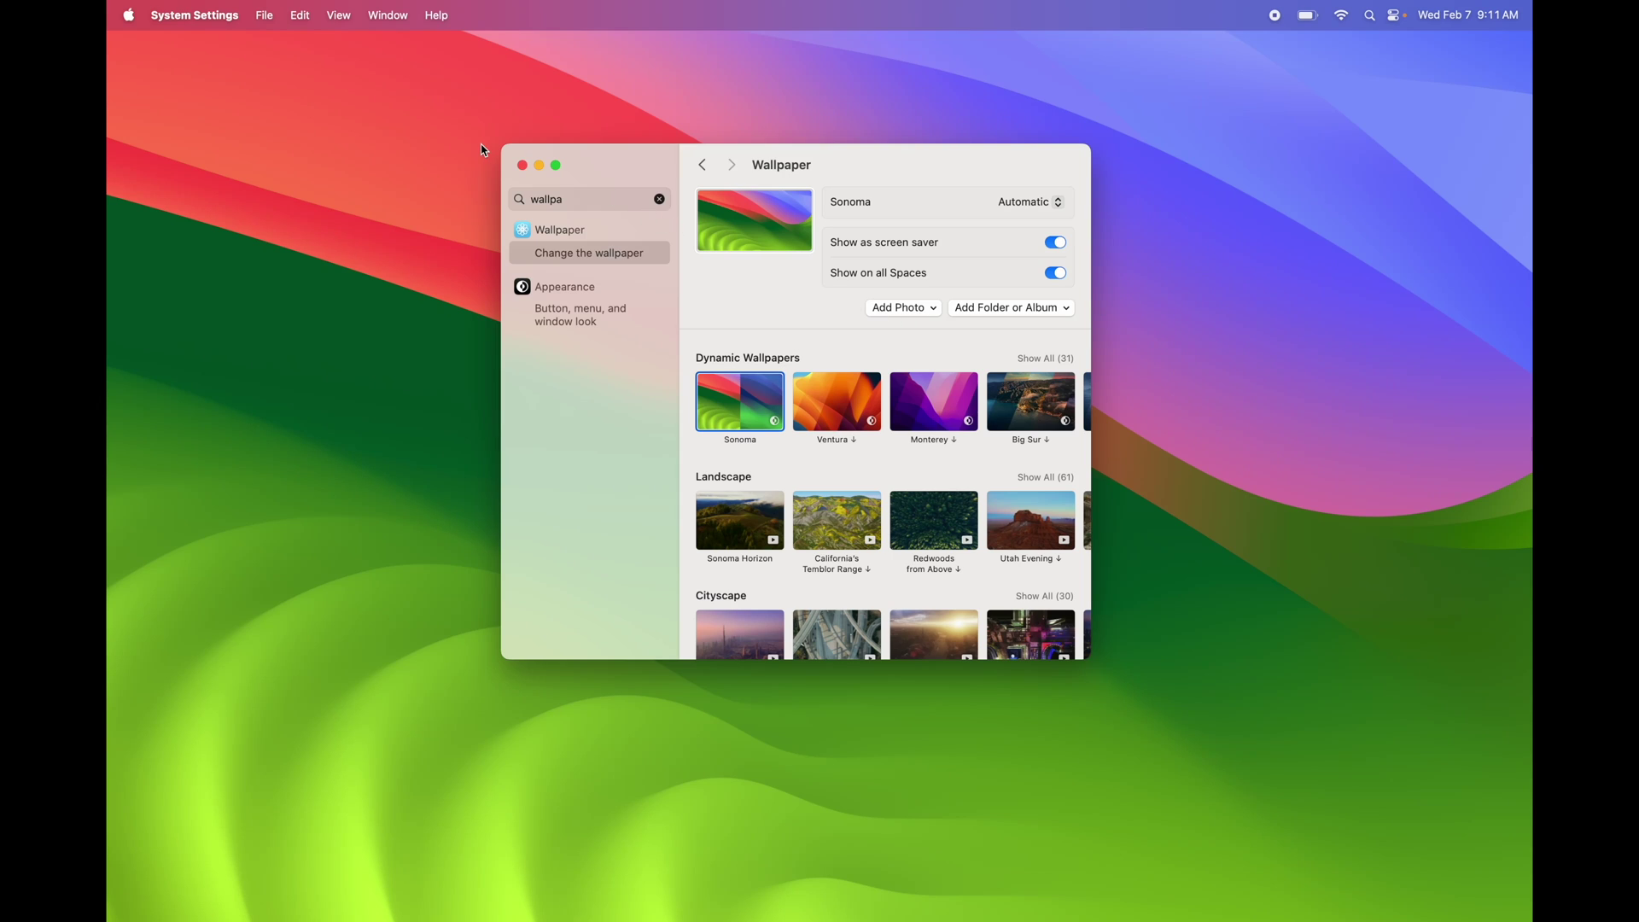
pyautogui.click(522, 168)
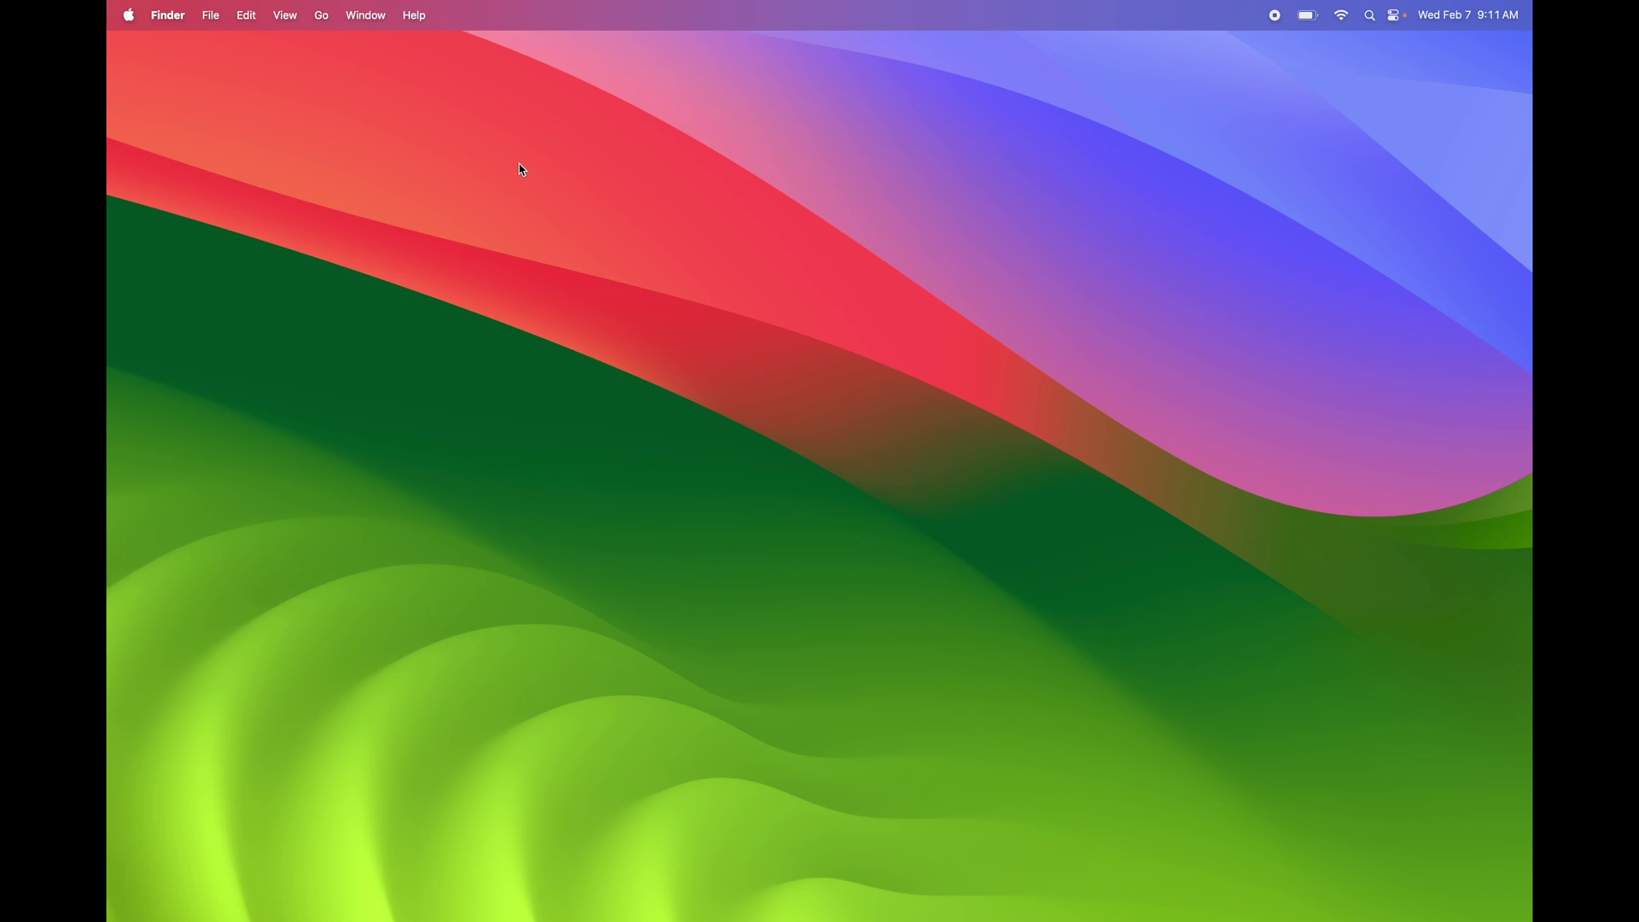